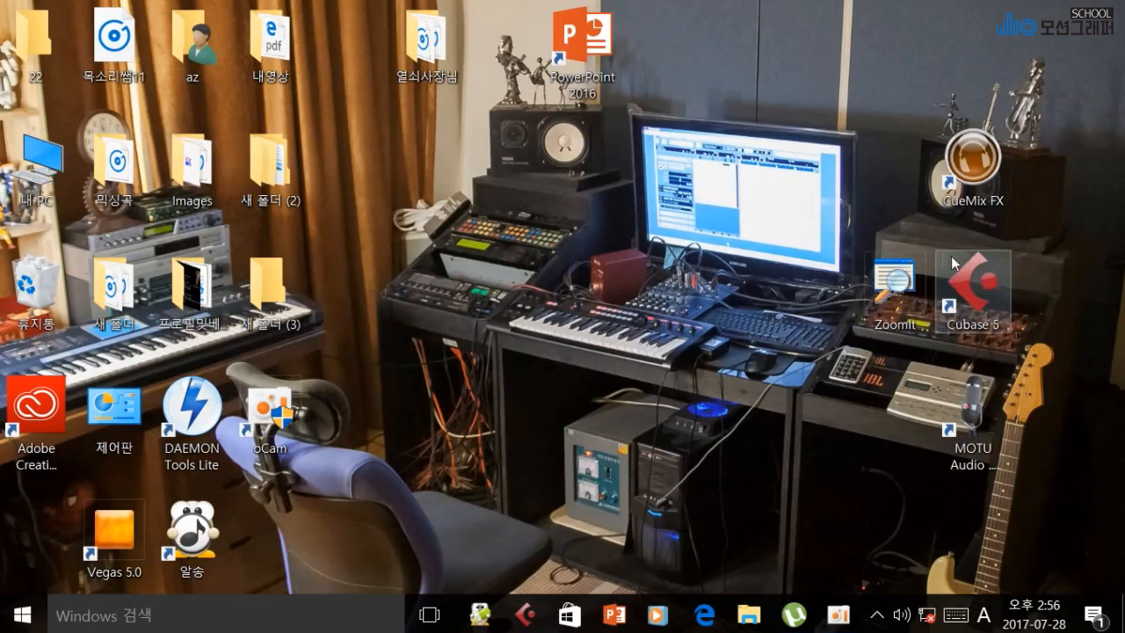
# - Launch Cubase 5 and dismiss the Project Assistant without choosing a template
pyautogui.doubleClick(996, 288)
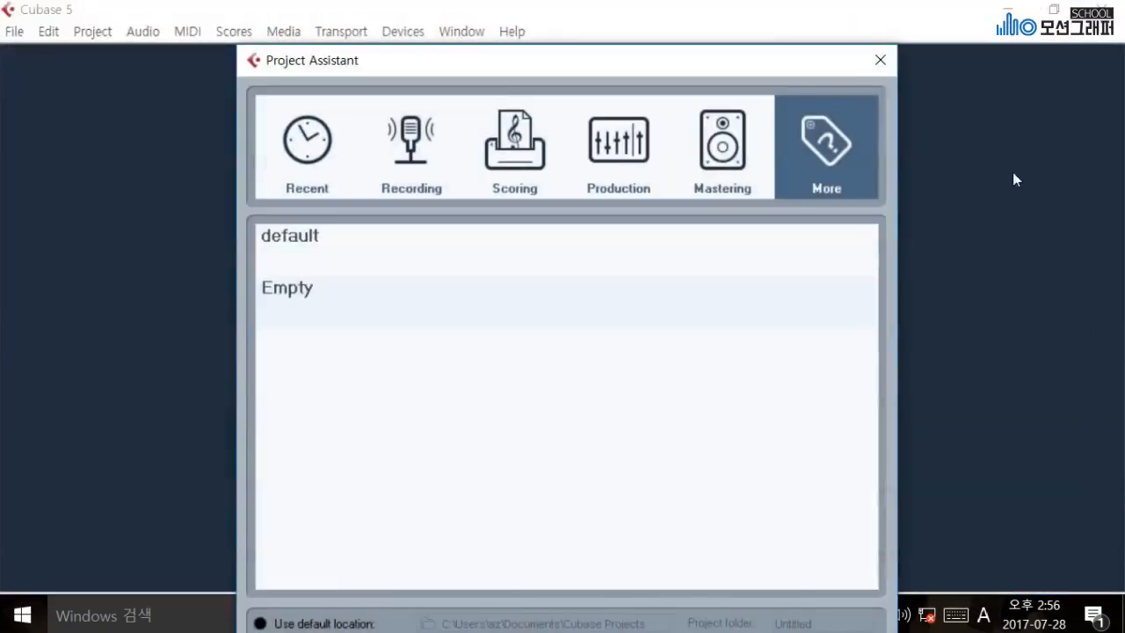
pyautogui.click(880, 60)
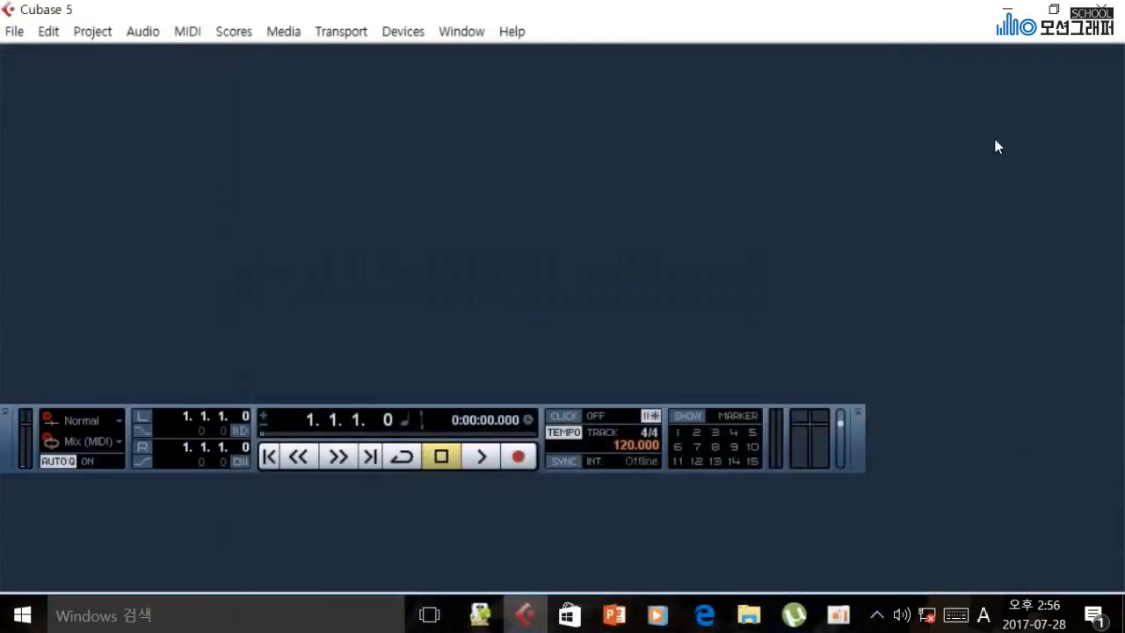
# - Review the available ASIO drivers in the VST Audio System device settings, keeping MOTU Audio ASIO
pyautogui.click(400, 33)
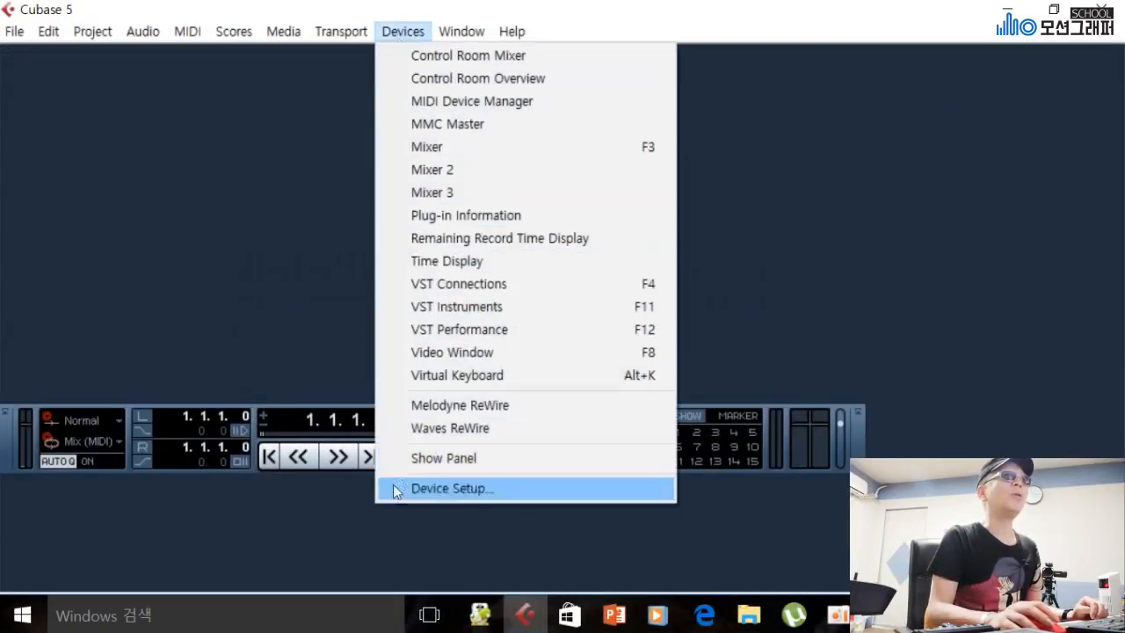
pyautogui.click(431, 488)
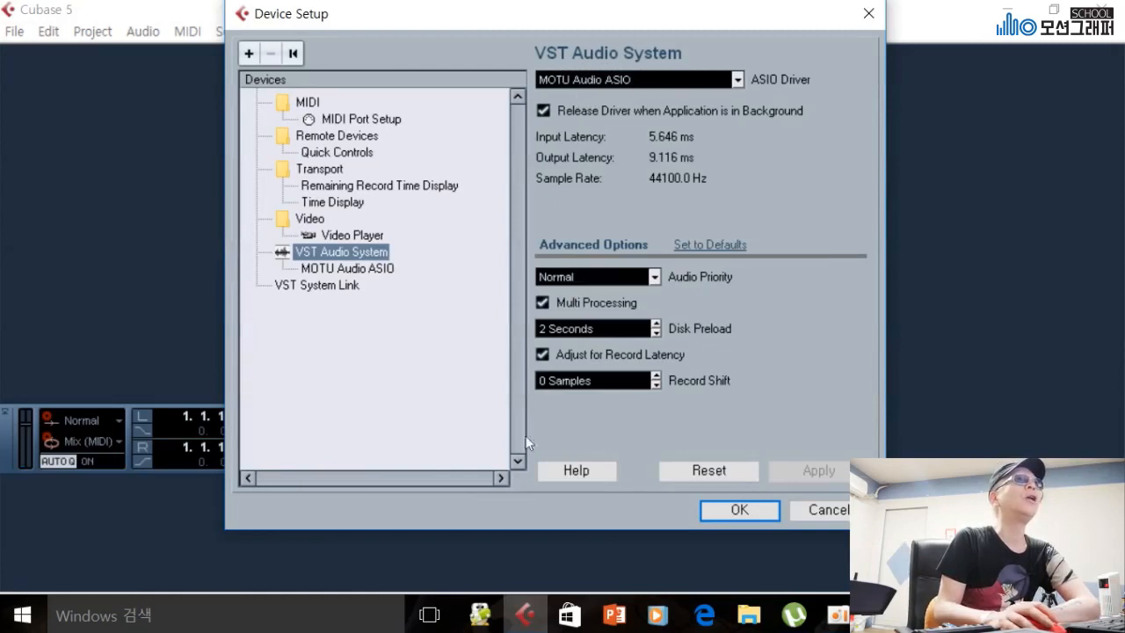
pyautogui.click(689, 82)
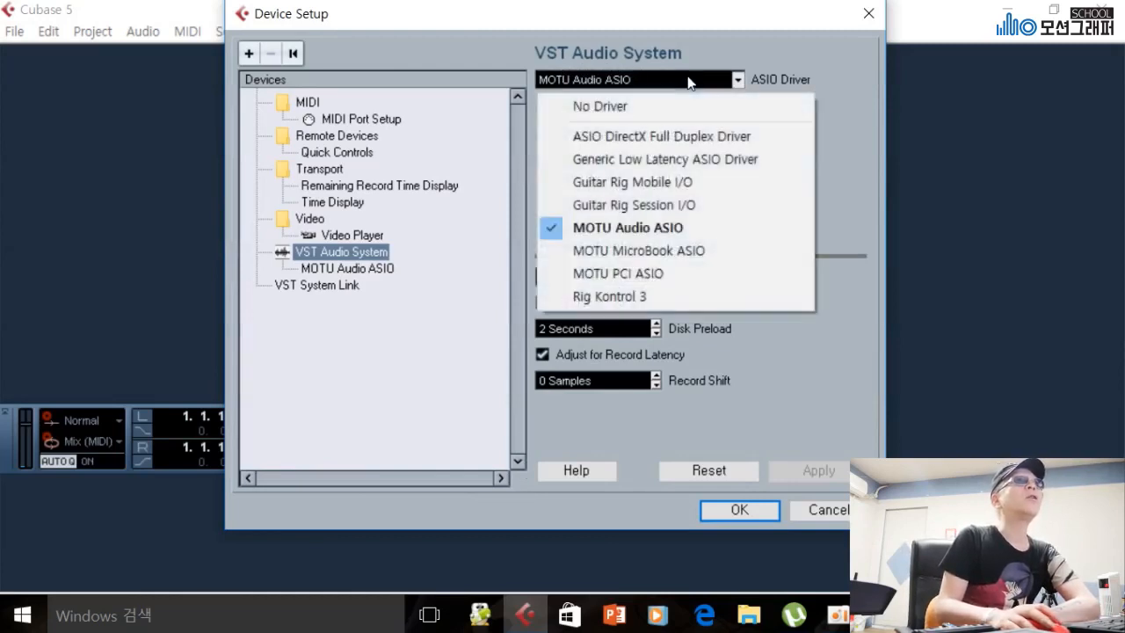
pyautogui.click(692, 84)
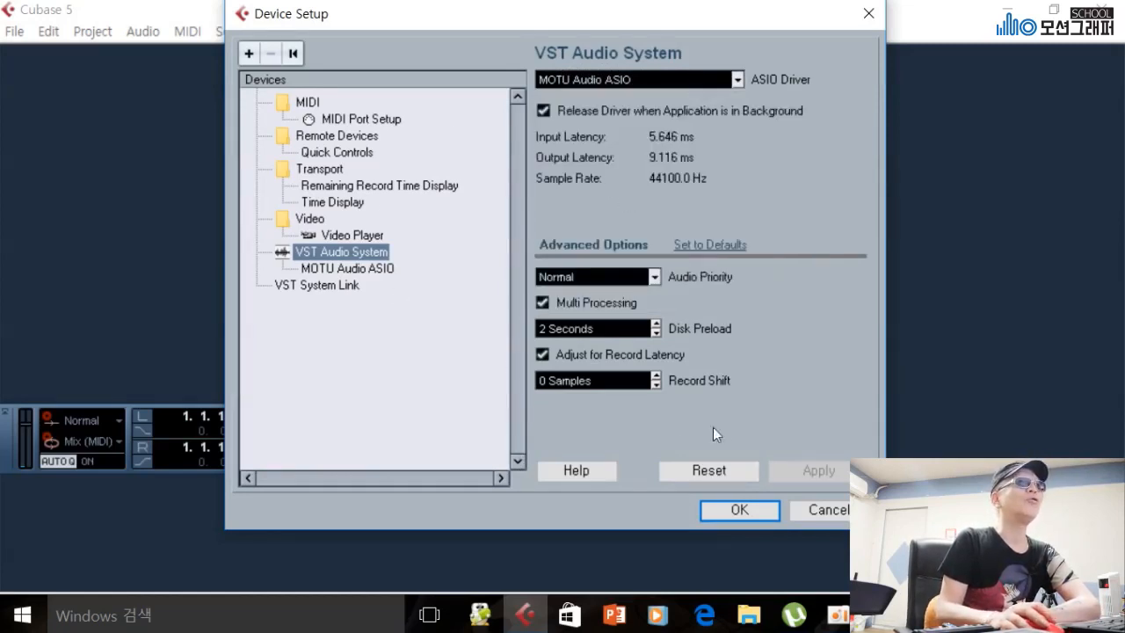
pyautogui.click(753, 516)
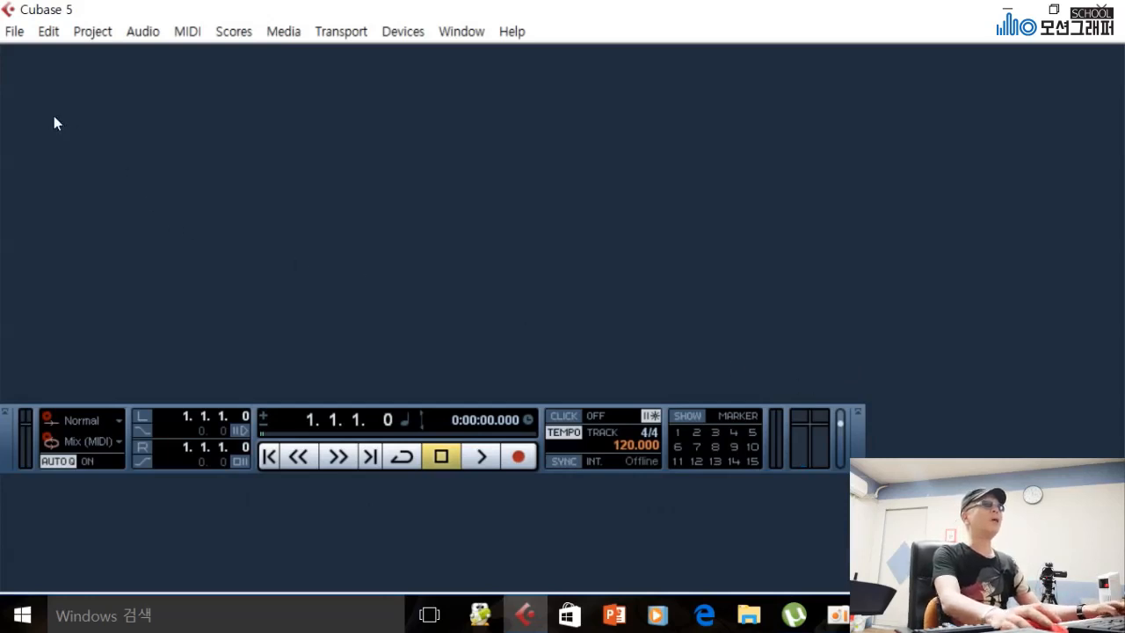
# - Create a new project from the Empty template in a new project folder named 33 on the data (H:) drive
pyautogui.click(12, 35)
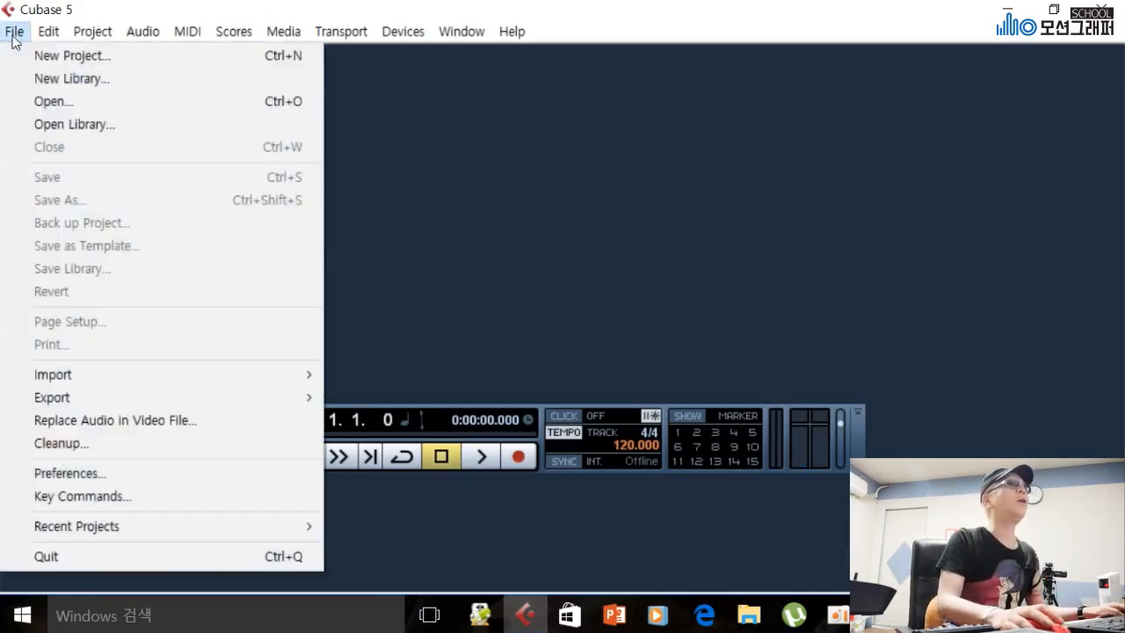
pyautogui.click(123, 67)
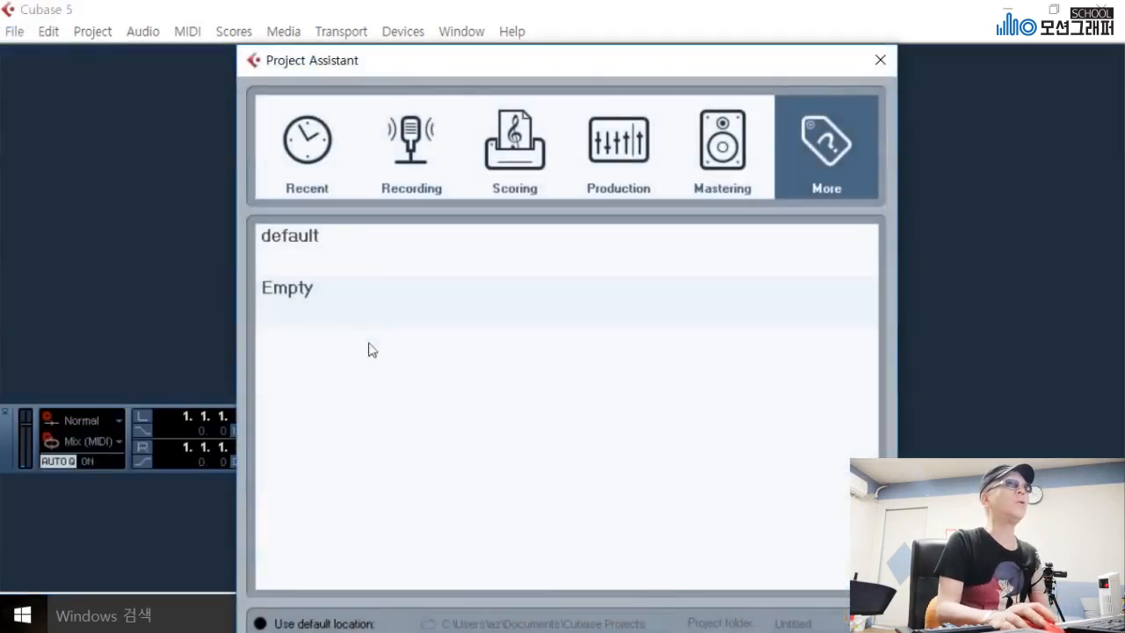
pyautogui.click(517, 294)
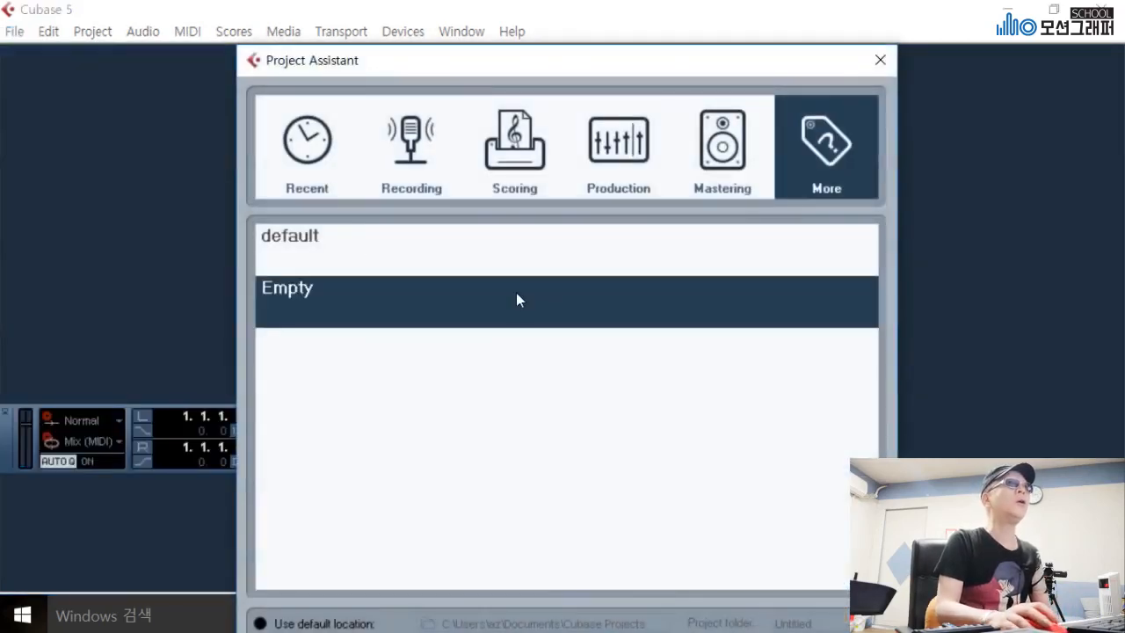
pyautogui.doubleClick(515, 298)
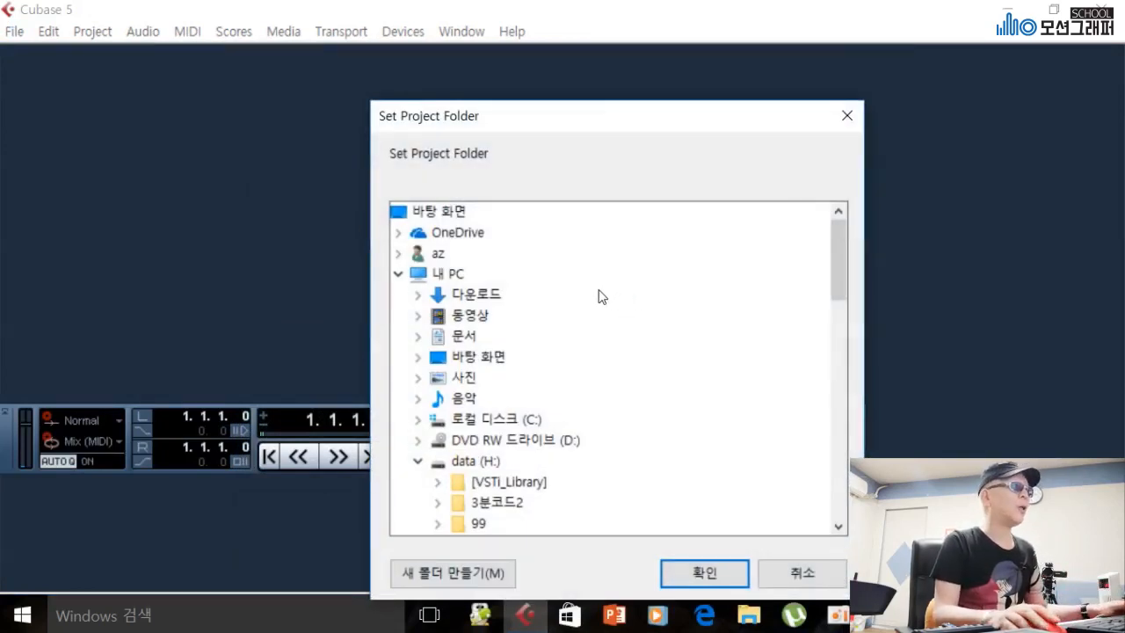
pyautogui.scroll(-1, 597, 296)
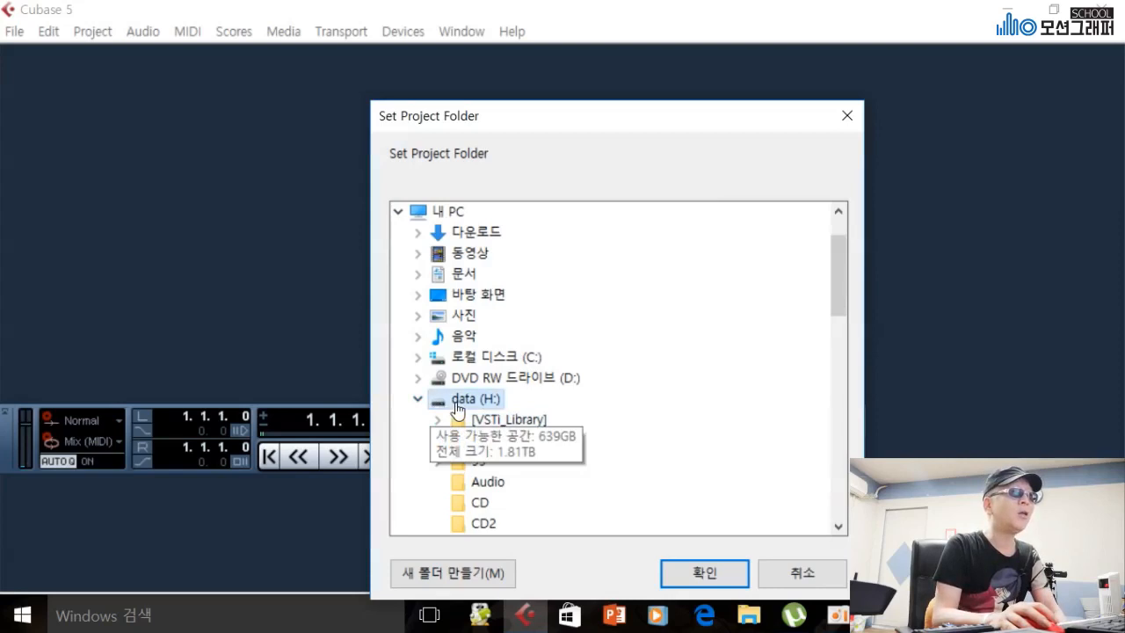
pyautogui.click(456, 582)
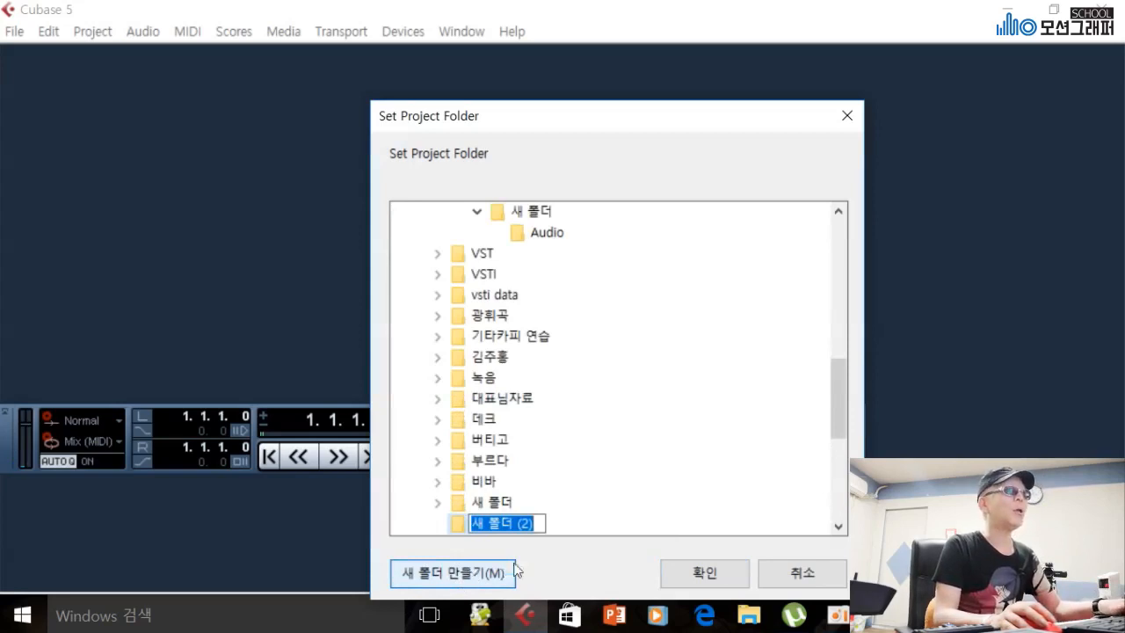
pyautogui.write('33')
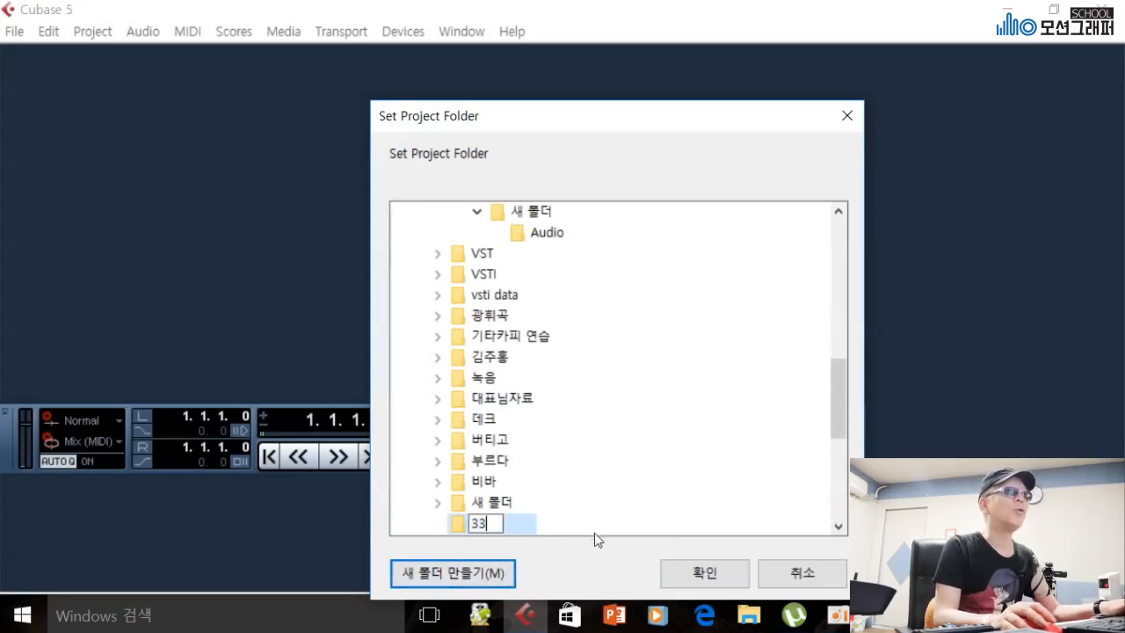
pyautogui.click(722, 582)
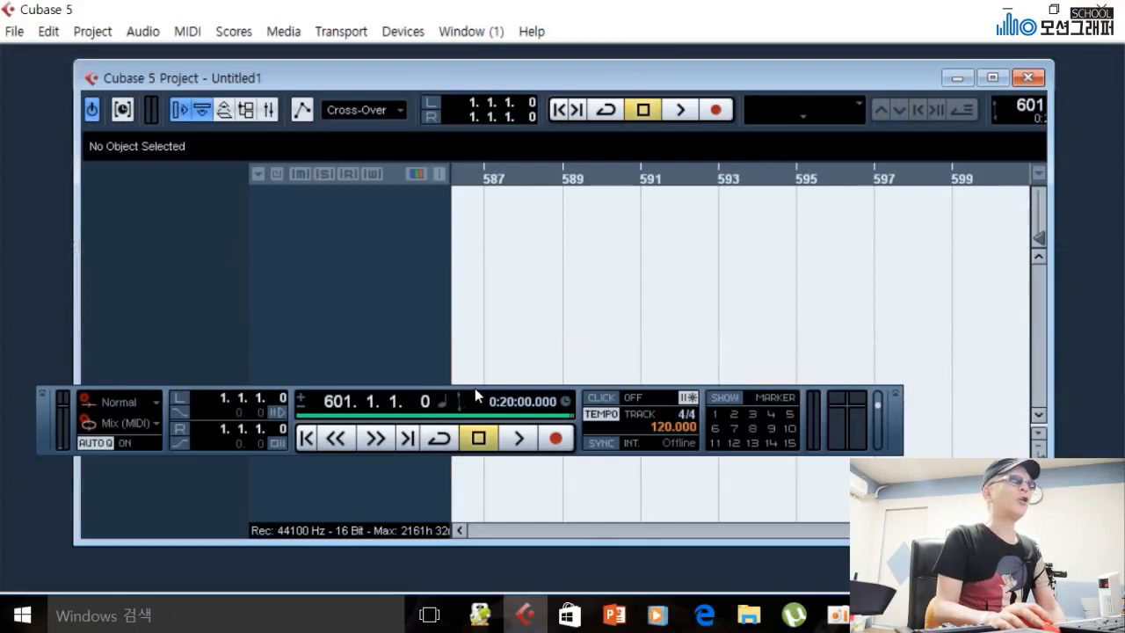
# - Move the Transport panel lower over the project window and briefly view the Mixer
pyautogui.moveTo(474, 396); pyautogui.dragTo(483, 499)
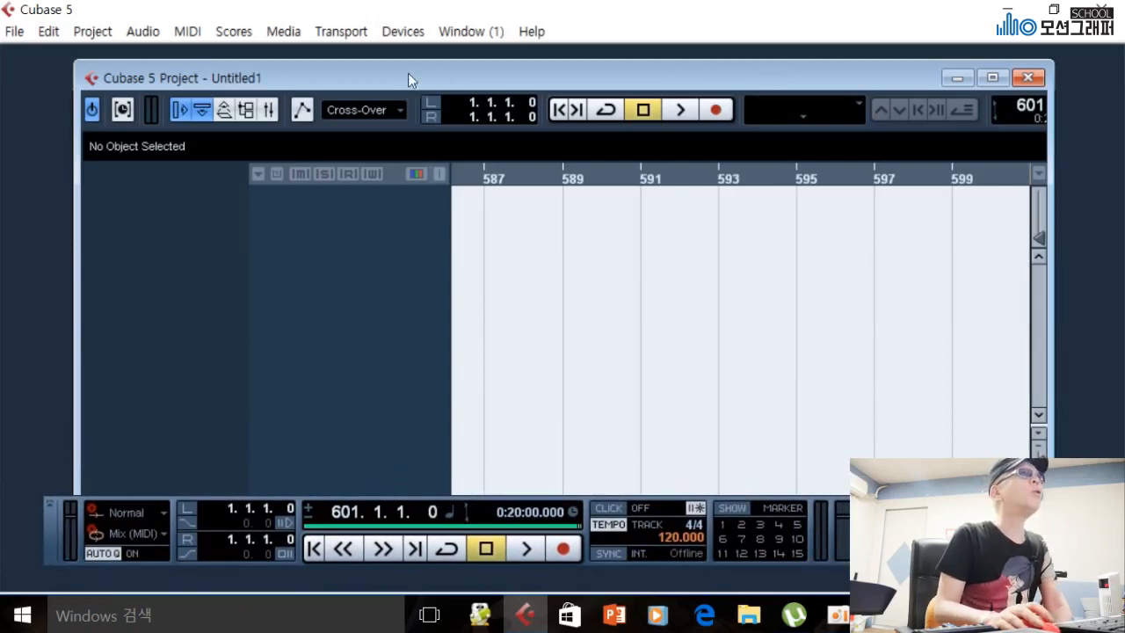
pyautogui.click(399, 31)
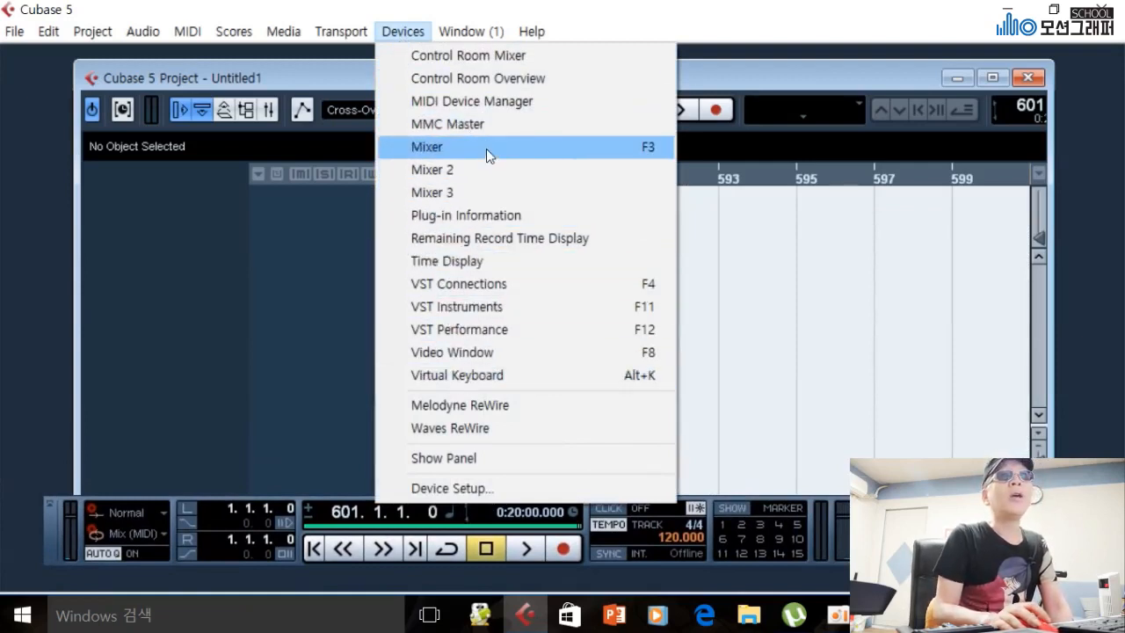
pyautogui.click(628, 151)
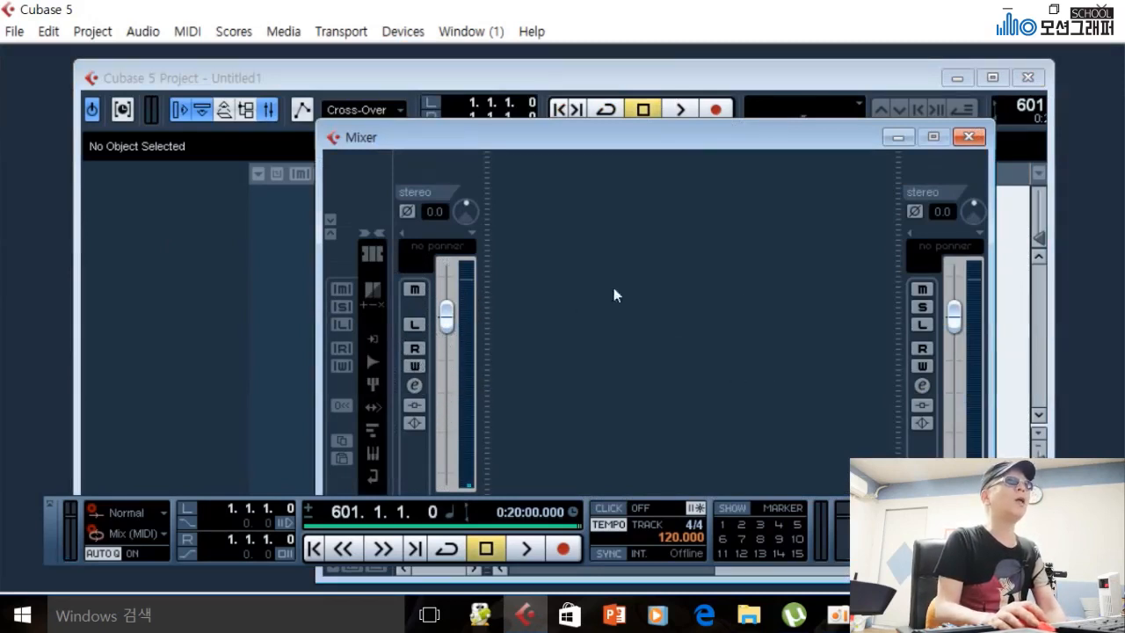
pyautogui.click(978, 139)
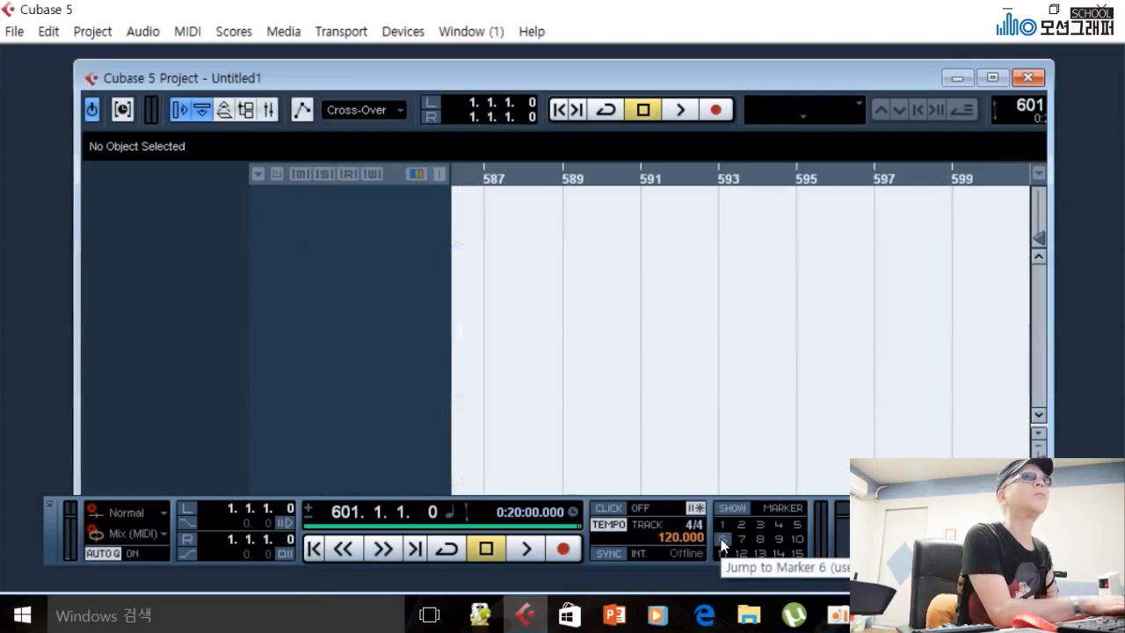
# - Check the Tempo Track Editor and switch the project to a fixed tempo of 72 BPM
pyautogui.hotkey('ctrl', 't')
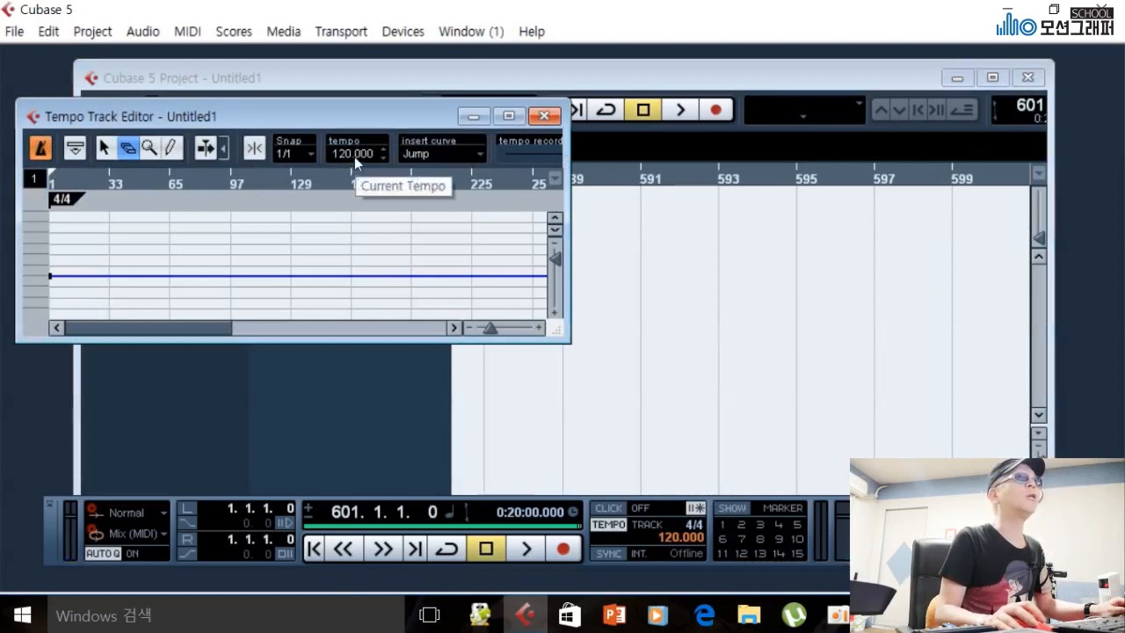
pyautogui.click(544, 117)
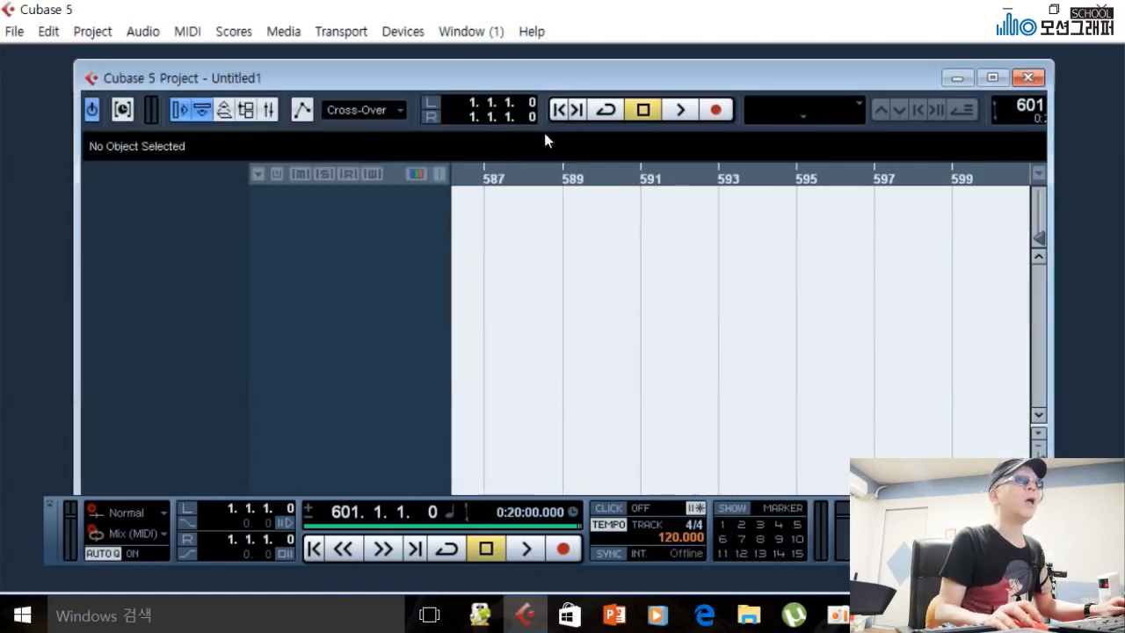
pyautogui.click(620, 528)
pyautogui.click(682, 536)
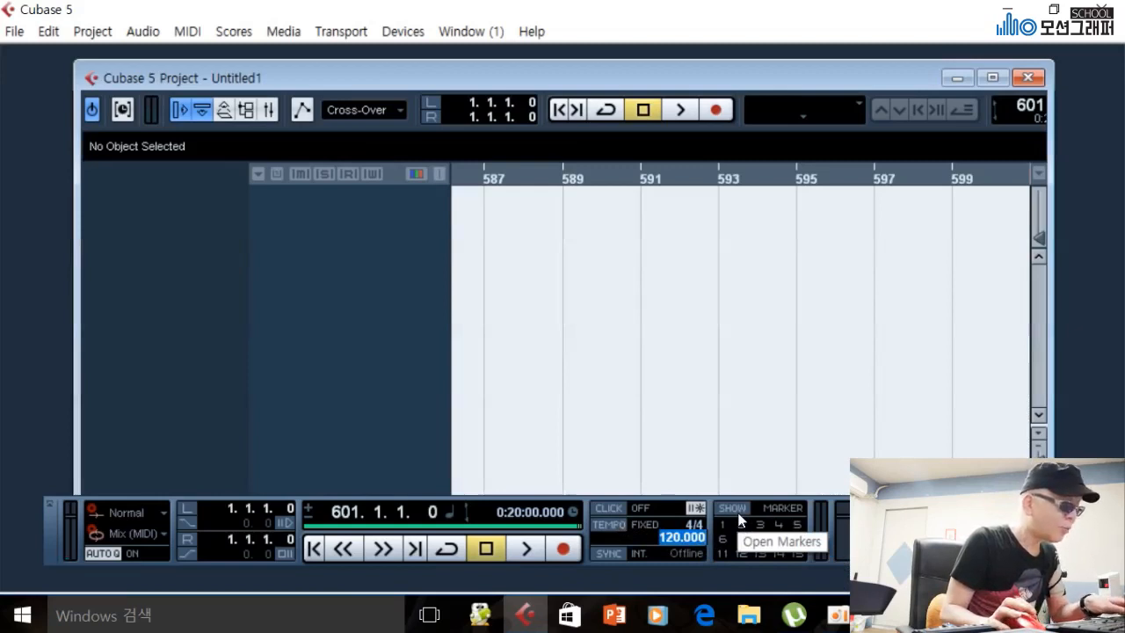
pyautogui.write('72')
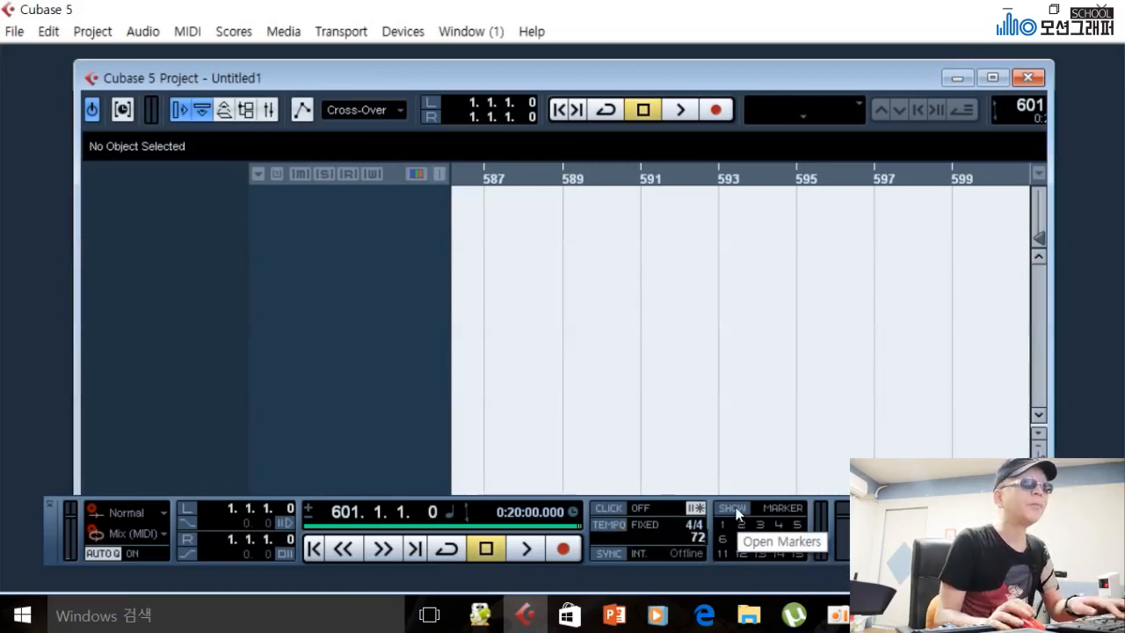
pyautogui.press('Return')
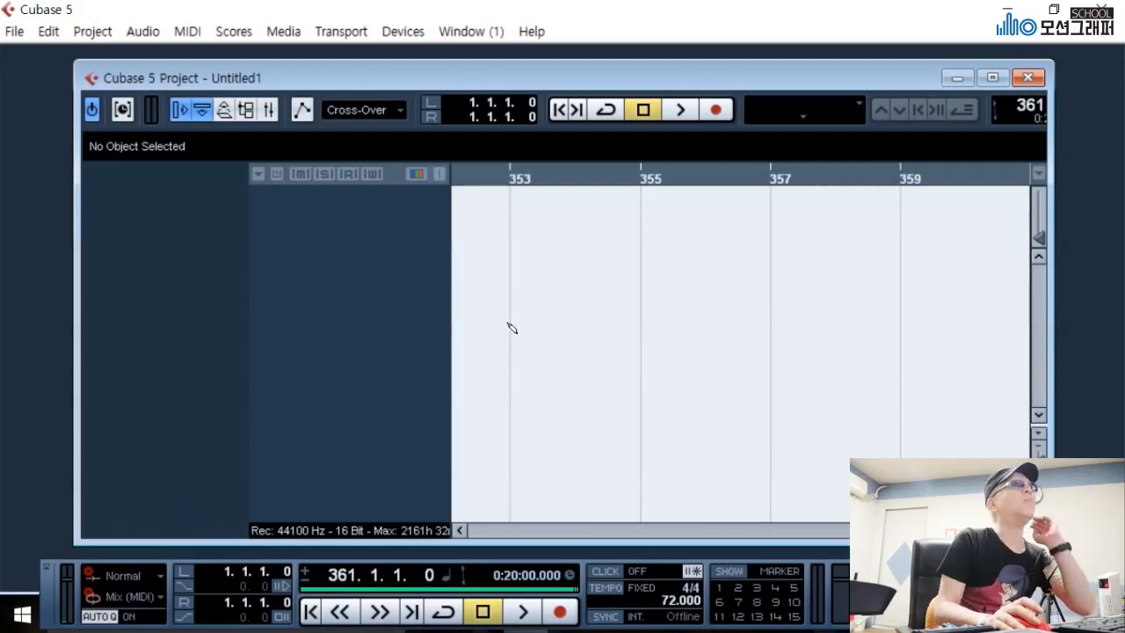
# - Add one MIDI track to the empty project
pyautogui.rightClick(318, 215)
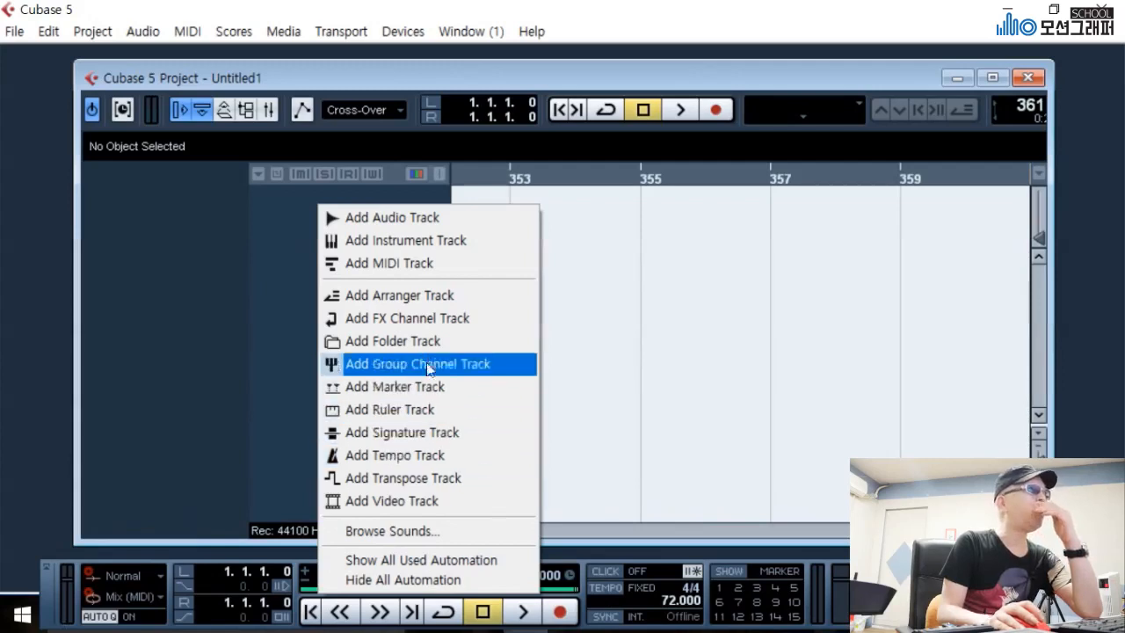
pyautogui.click(419, 275)
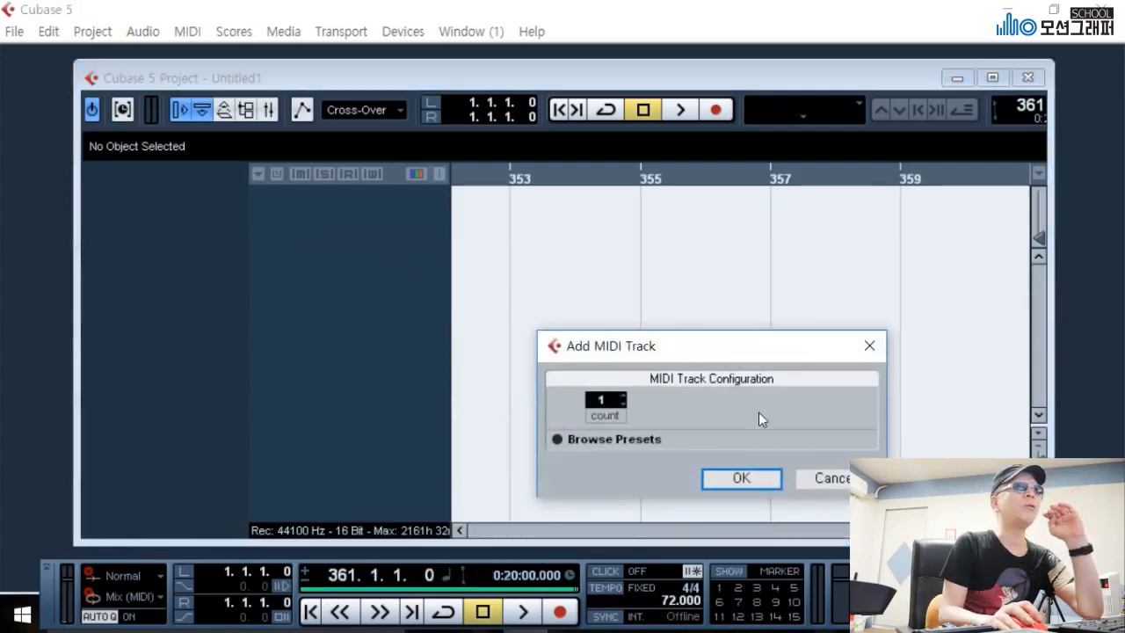
pyautogui.click(732, 484)
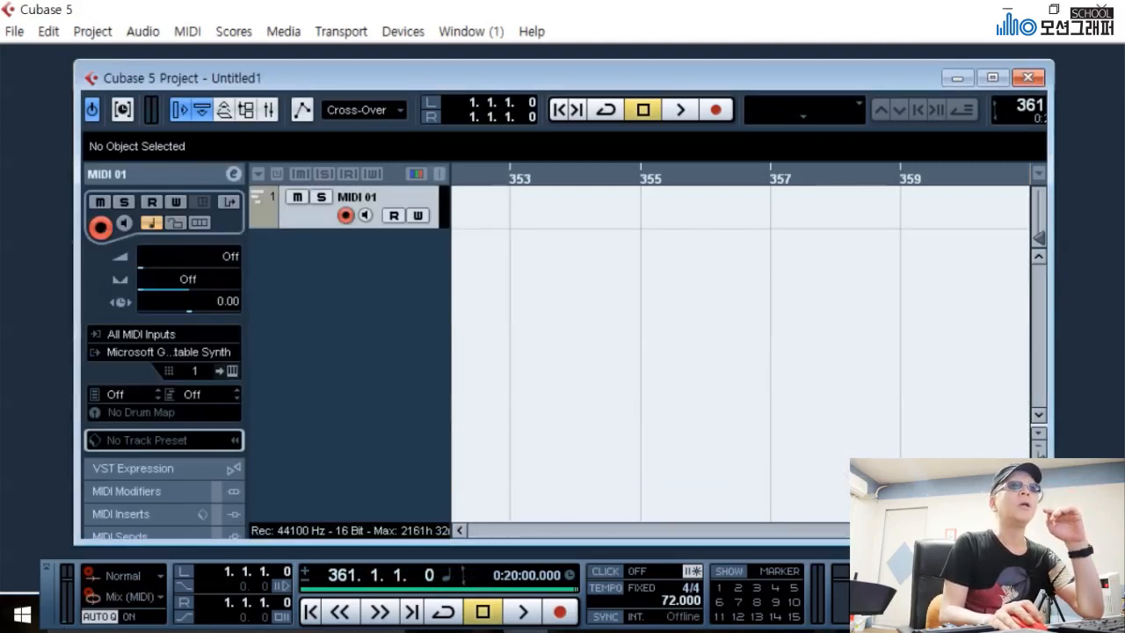
# - Return the arrangement view to bar 1 and widen it to cover about the first seven bars
pyautogui.moveTo(983, 530)
pyautogui.mouseDown()
pyautogui.moveTo(1008, 530)
pyautogui.moveTo(971, 530)
pyautogui.moveTo(998, 530)
pyautogui.mouseUp()
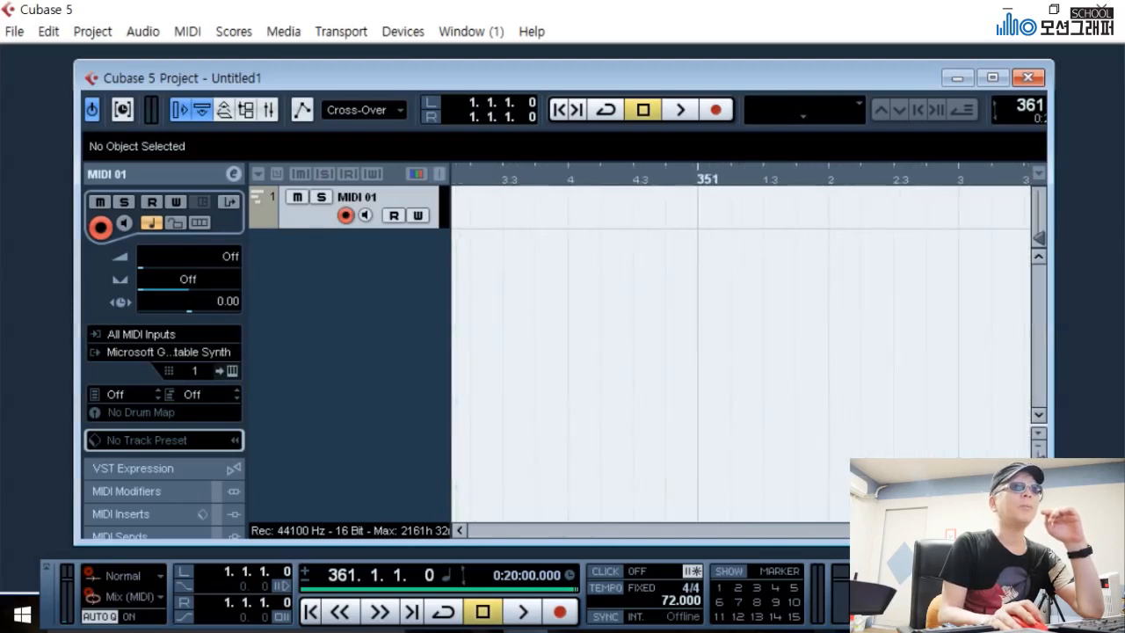
pyautogui.moveTo(916, 530); pyautogui.dragTo(475, 589)
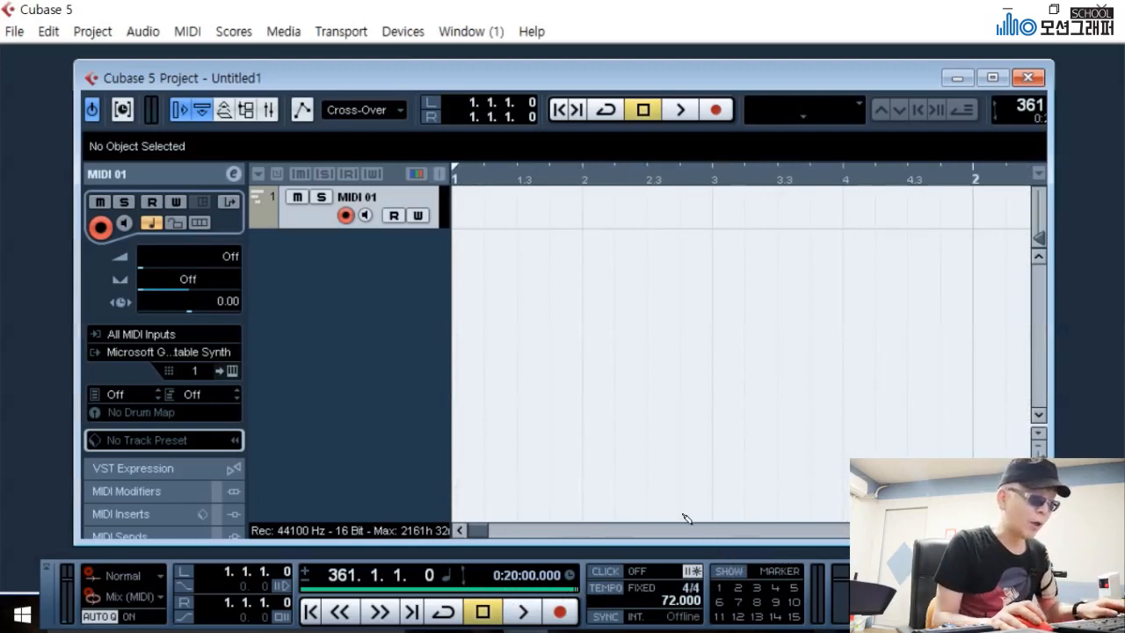
pyautogui.press('g')
pyautogui.press('g')
pyautogui.press('g')
pyautogui.press('g')
pyautogui.press('g')
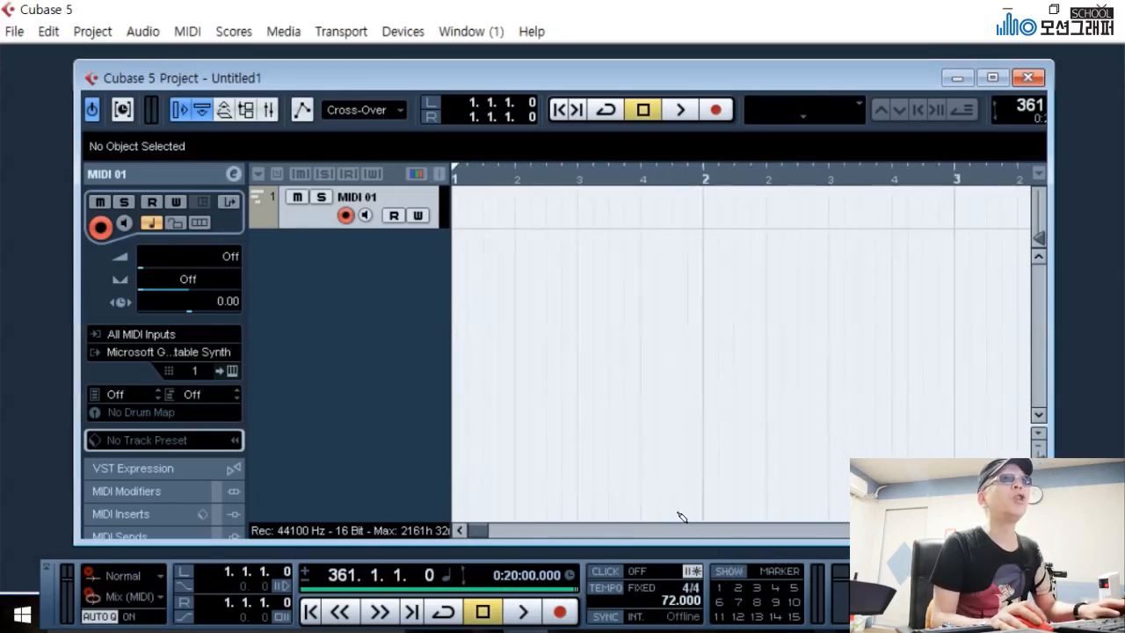
pyautogui.press('g')
pyautogui.press('g')
pyautogui.press('g')
pyautogui.press('g')
pyautogui.press('g')
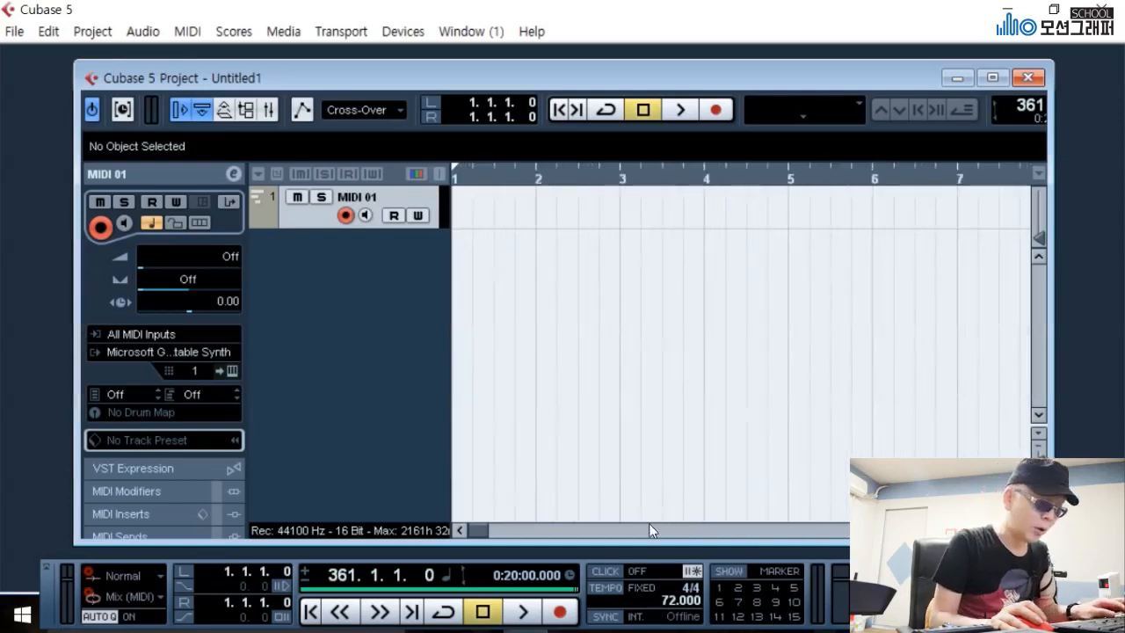
# - Place the project cursor at the start of bar 4 on the timeline
pyautogui.press('h')
pyautogui.press('h')
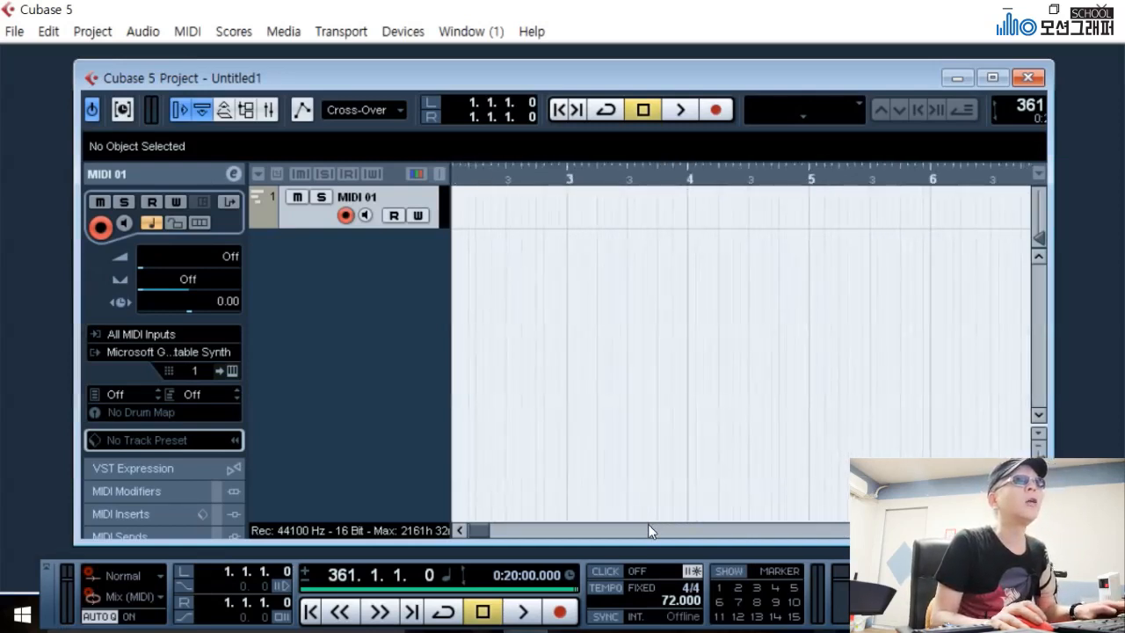
pyautogui.press('h')
pyautogui.press('h')
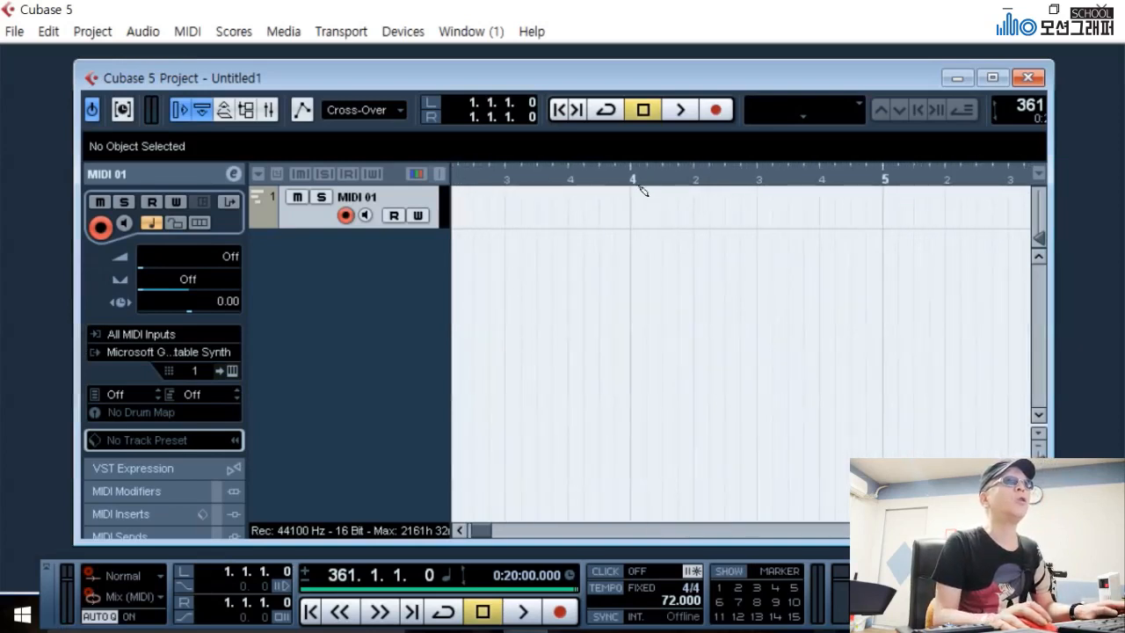
pyautogui.press('g')
pyautogui.press('g')
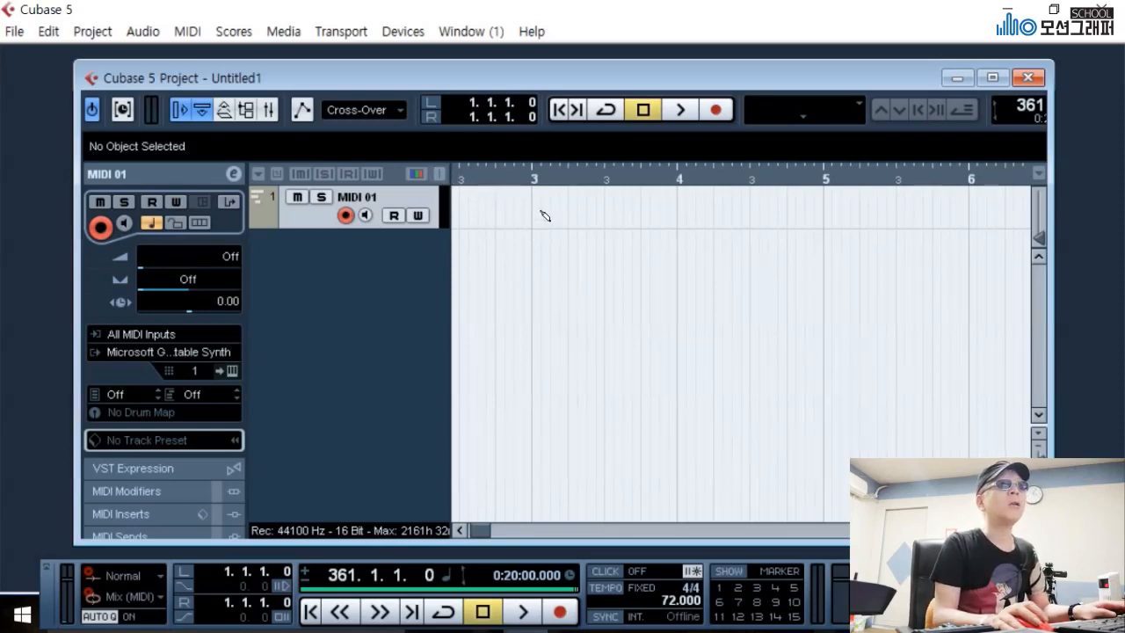
pyautogui.click(682, 180)
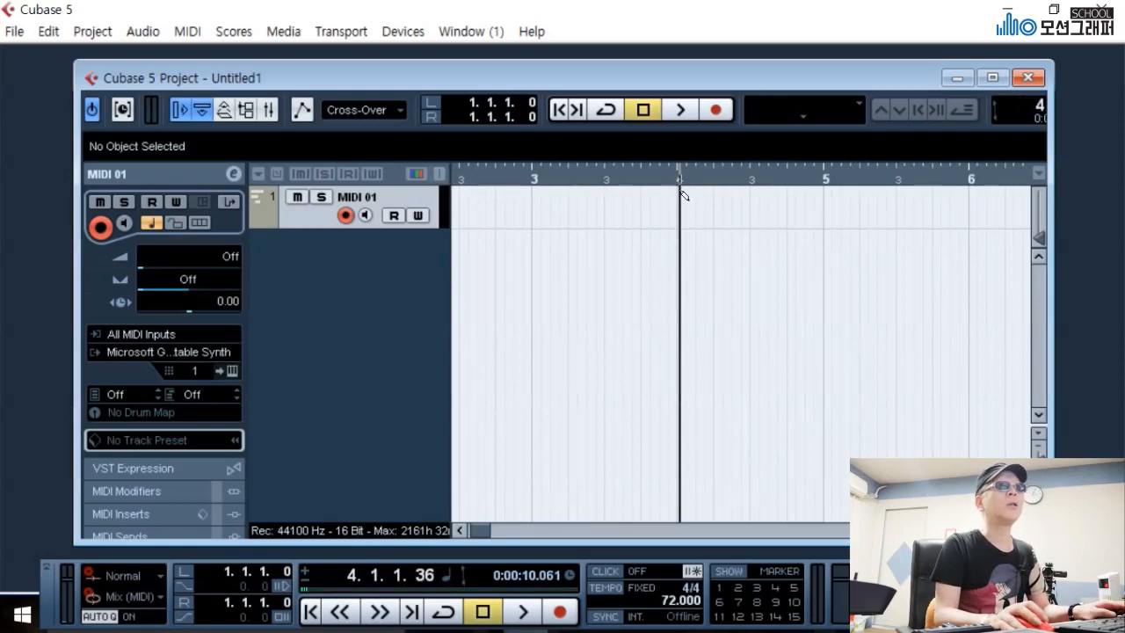
# - Move the project cursor along the ruler, using snapping to place it at the start of bar 4 and bar 5
pyautogui.click(678, 181)
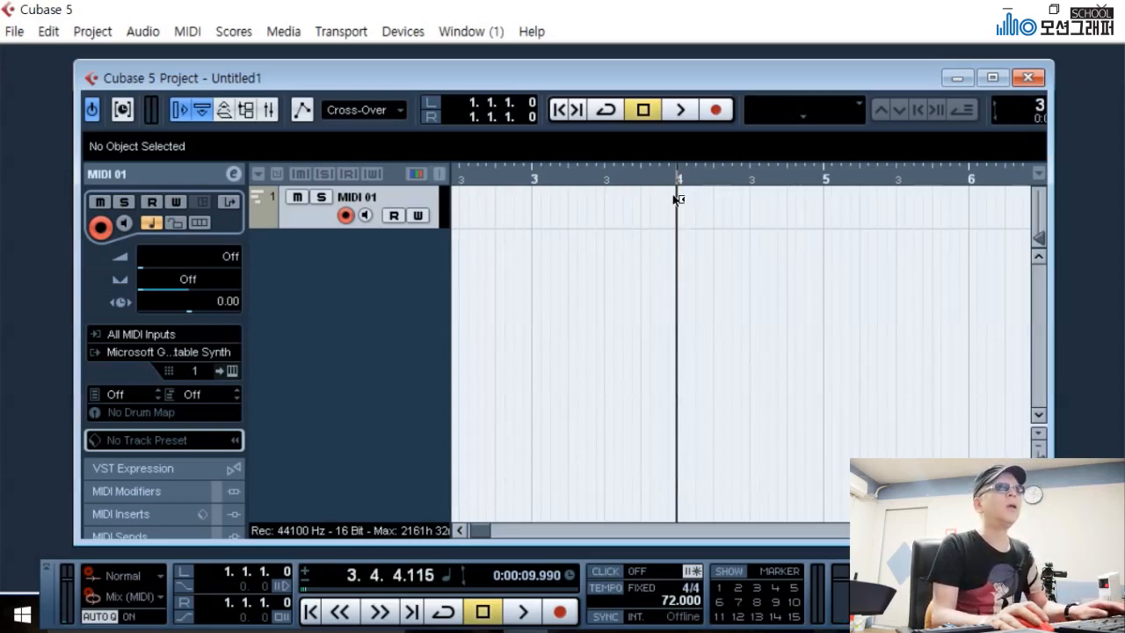
pyautogui.click(647, 183)
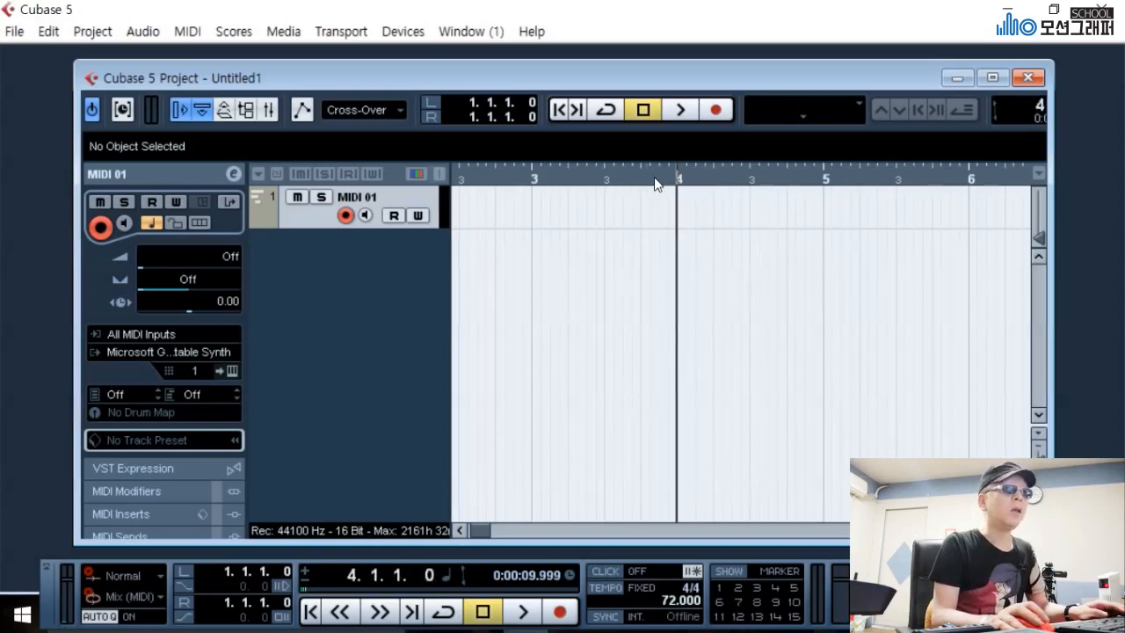
pyautogui.click(748, 172)
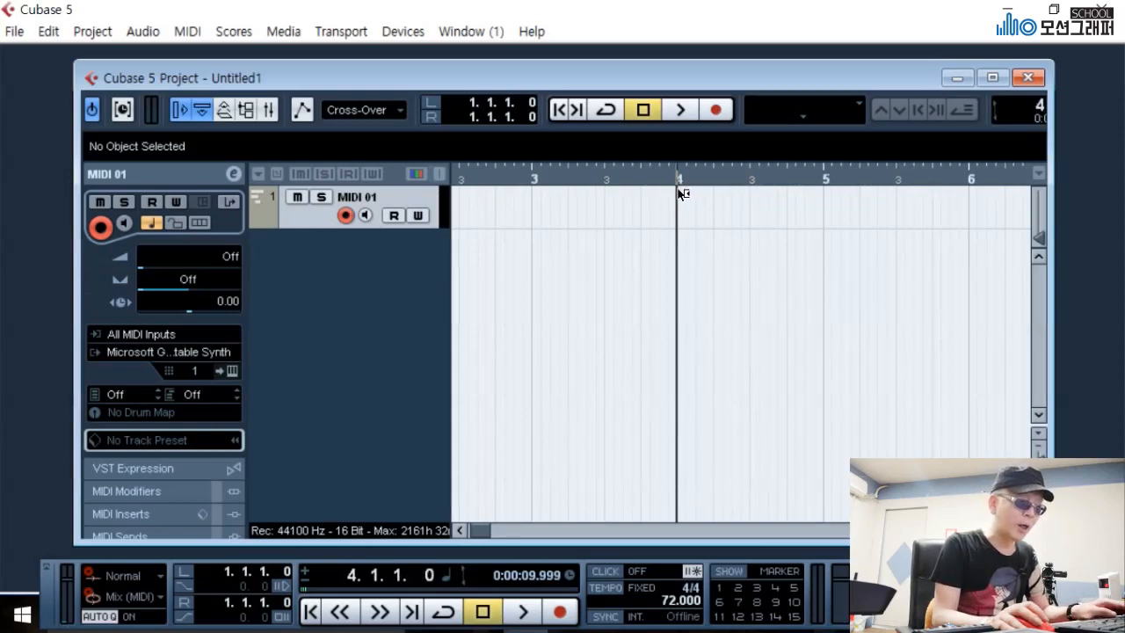
pyautogui.click(818, 179)
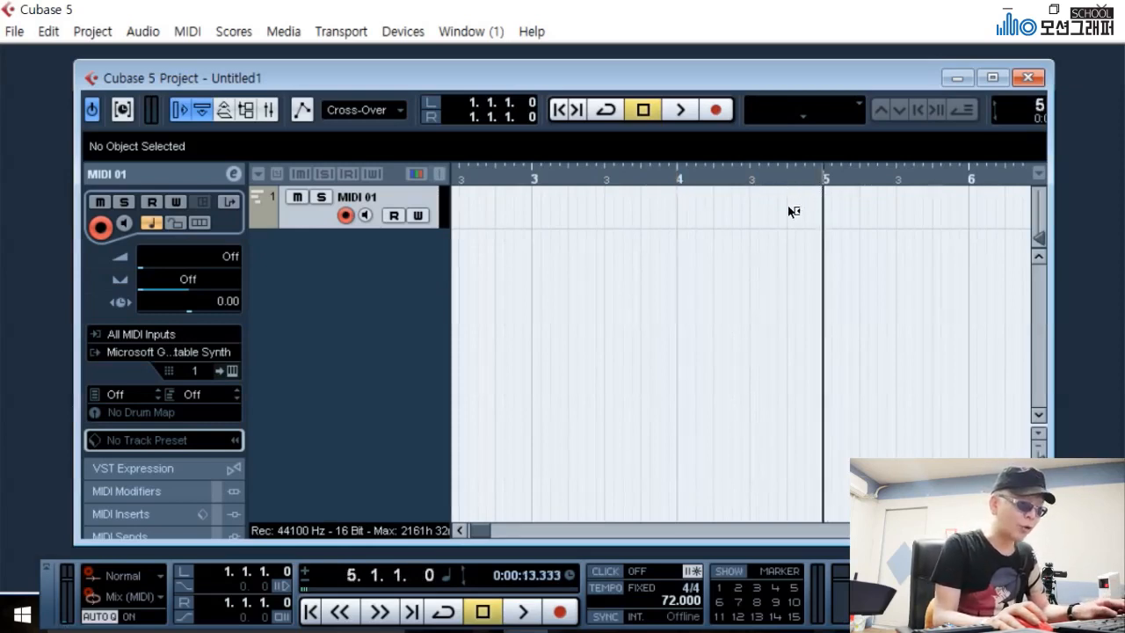
# - Place the project cursor freely without snapping at several points between bars 4 and 5, finishing just before bar 4
pyautogui.click(706, 180)
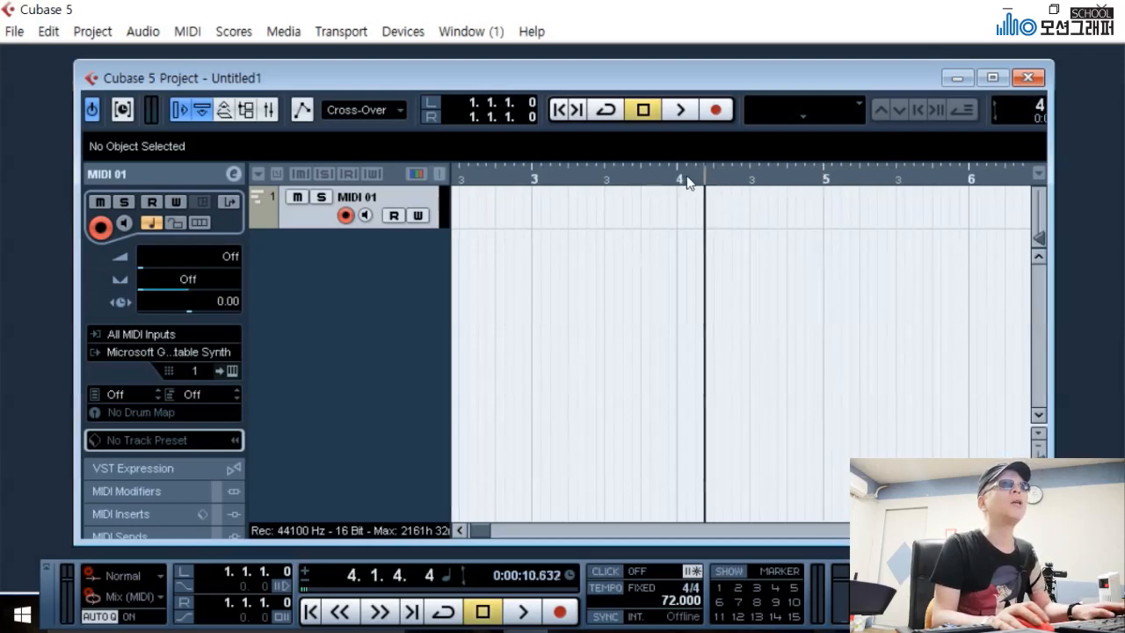
pyautogui.click(691, 181)
pyautogui.click(767, 182)
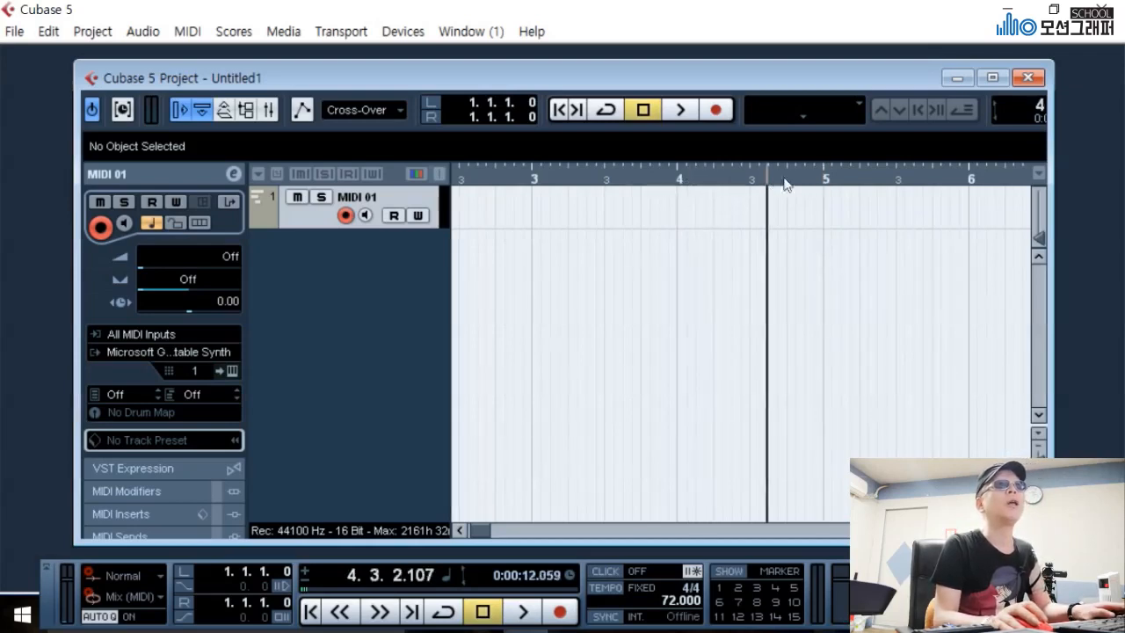
pyautogui.click(800, 181)
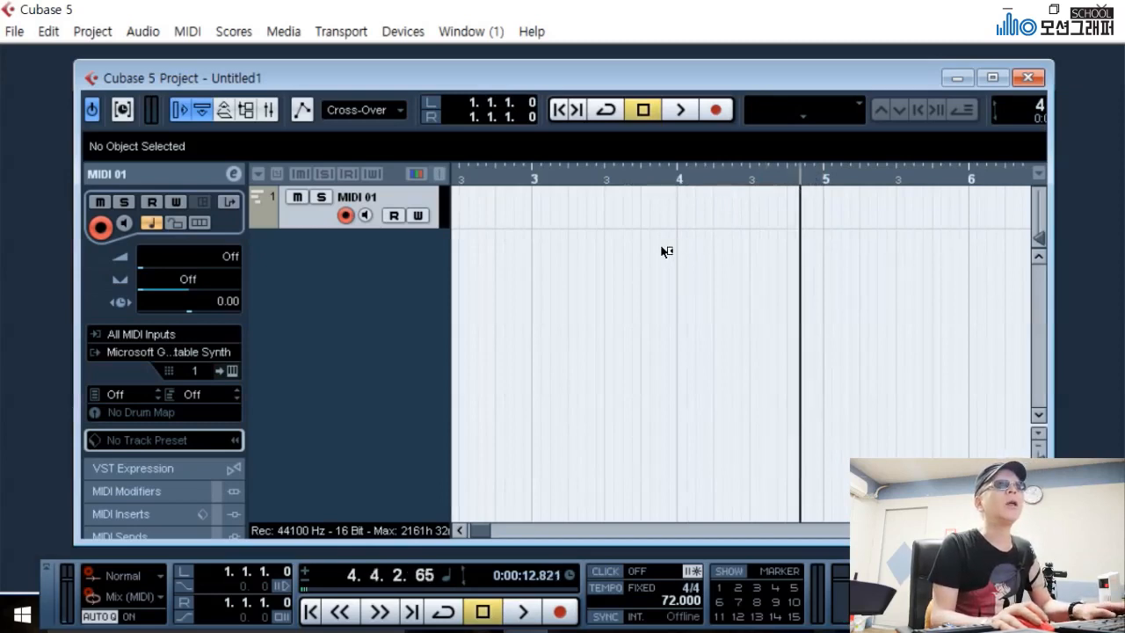
pyautogui.click(676, 181)
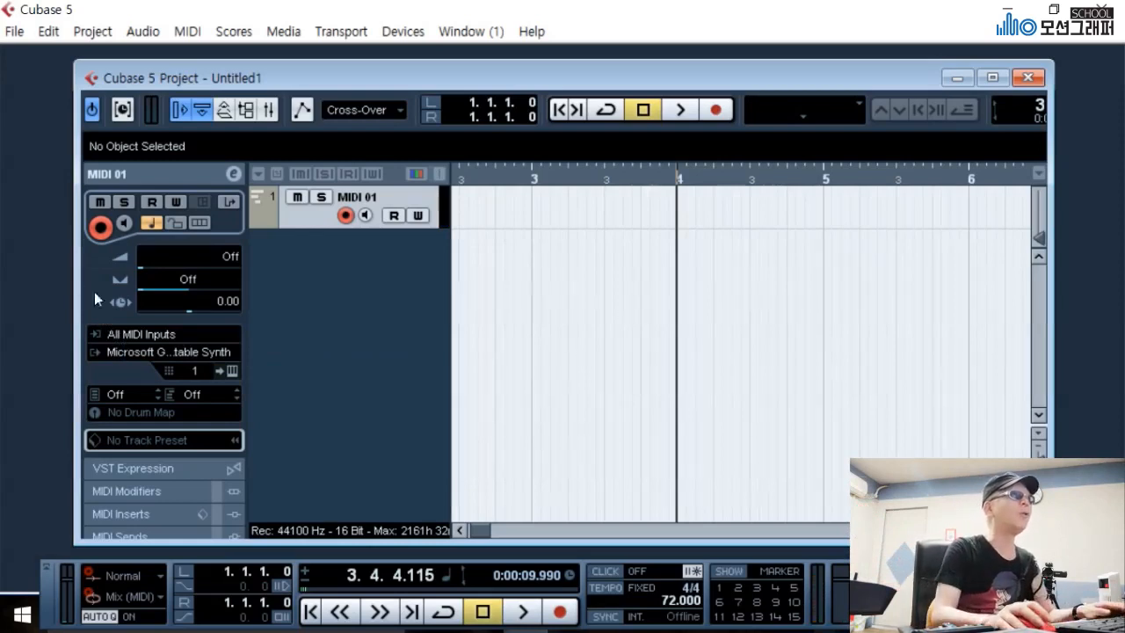
# - Review the MIDI 01 track's input choices, keeping All MIDI Inputs, and examine its available output ports without changing the output
pyautogui.click(185, 335)
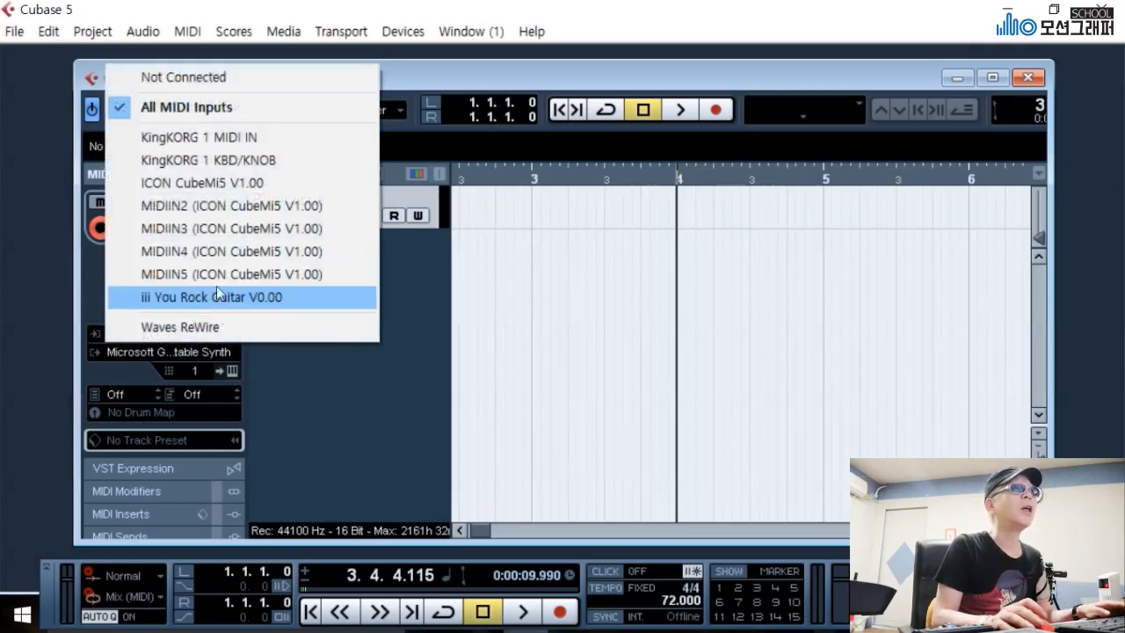
pyautogui.click(189, 107)
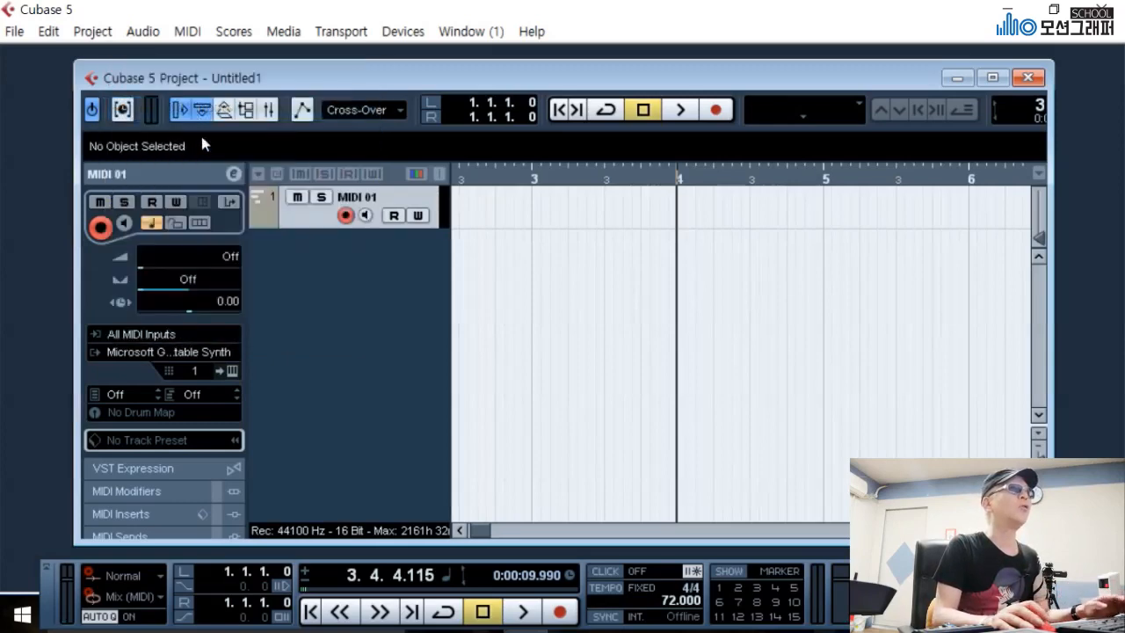
pyautogui.click(166, 351)
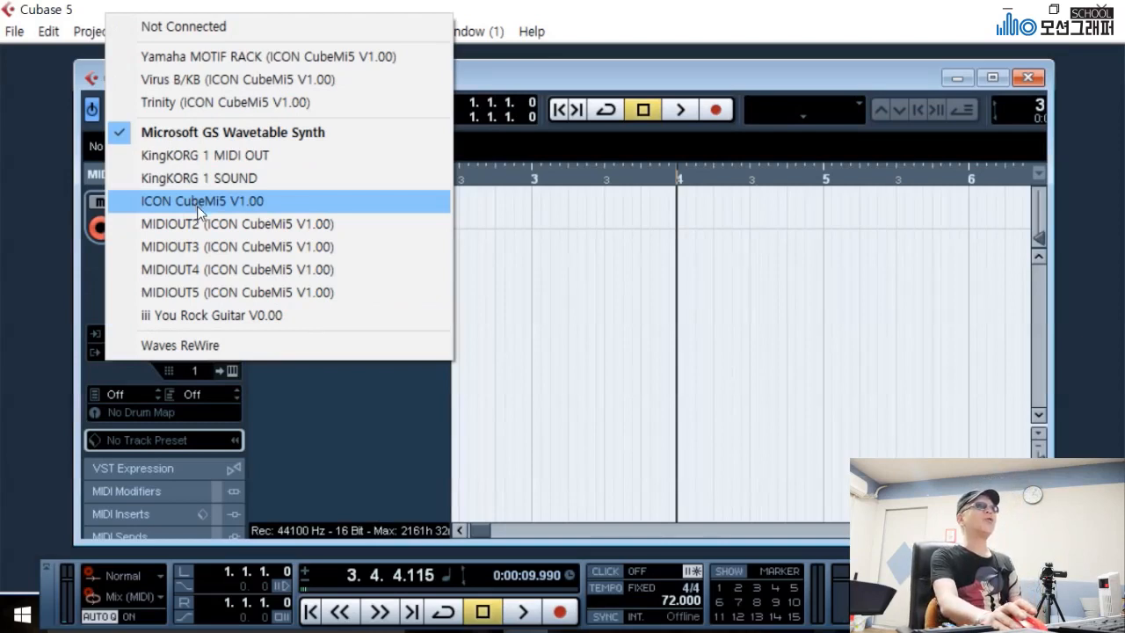
pyautogui.click(523, 265)
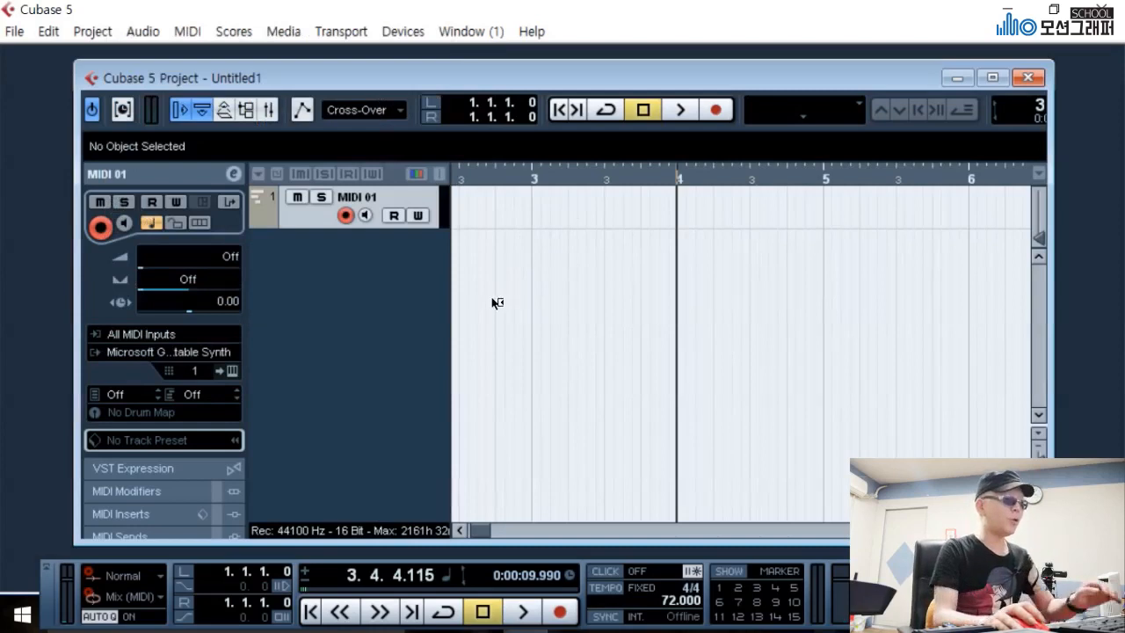
# - Load StylusRMX into the first VST Instruments slot and create a MIDI track assigned to it
pyautogui.press('F11')
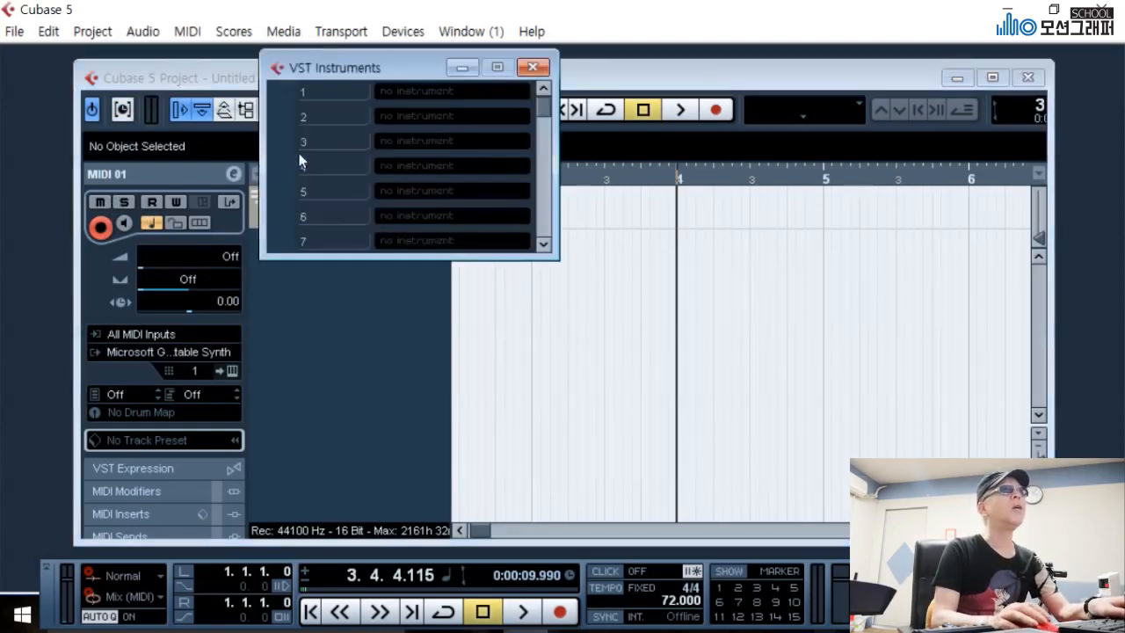
pyautogui.press('F11')
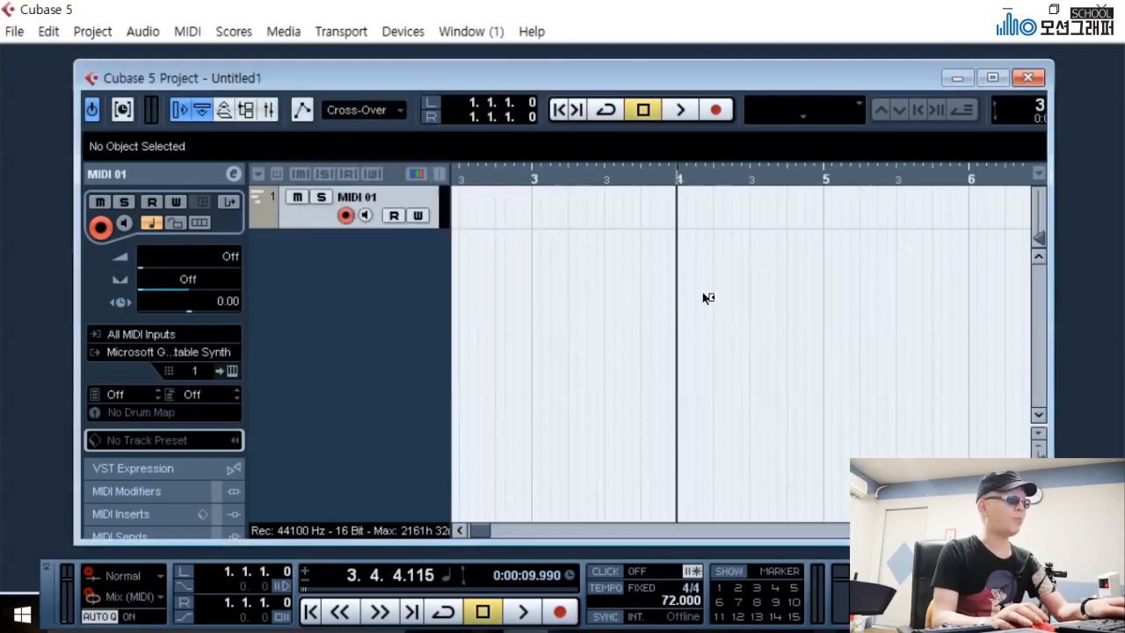
pyautogui.press('F11')
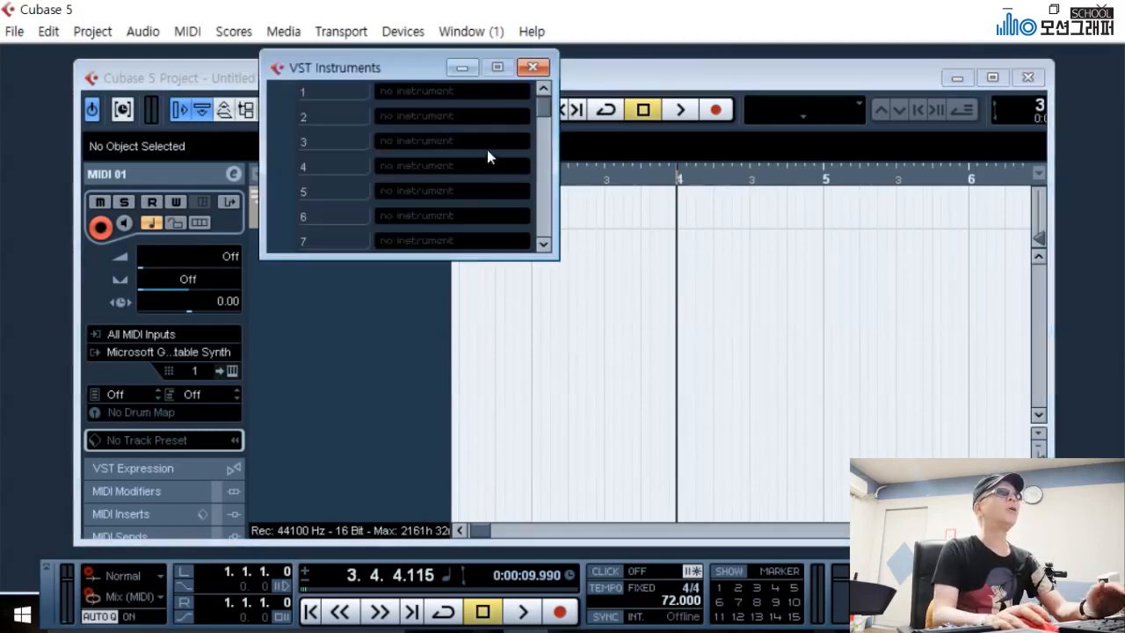
pyautogui.click(454, 90)
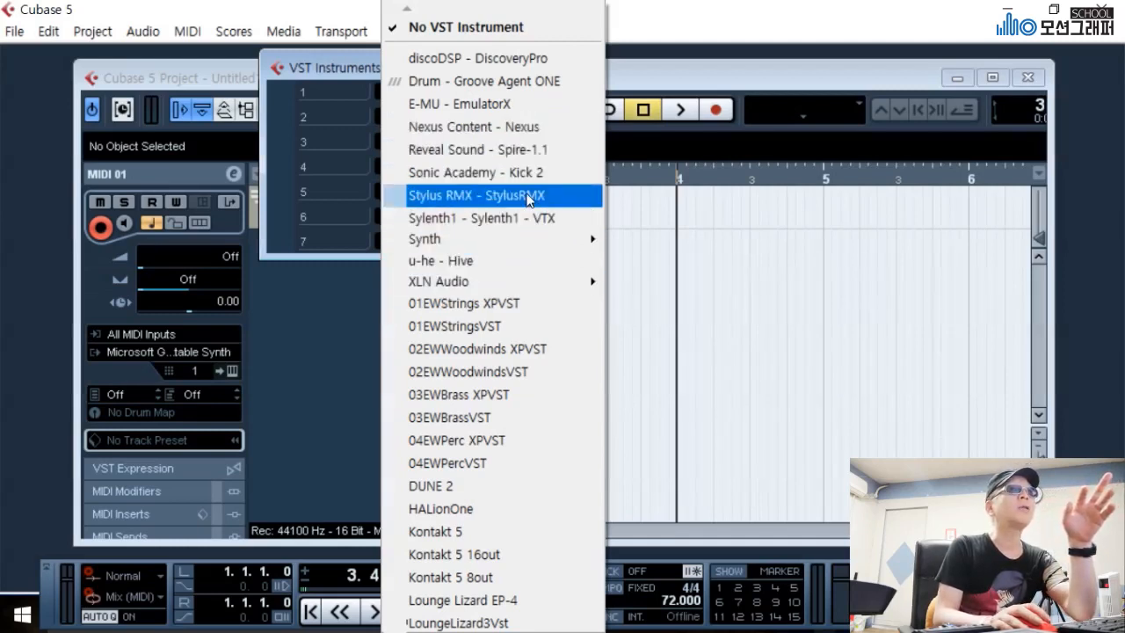
pyautogui.click(527, 197)
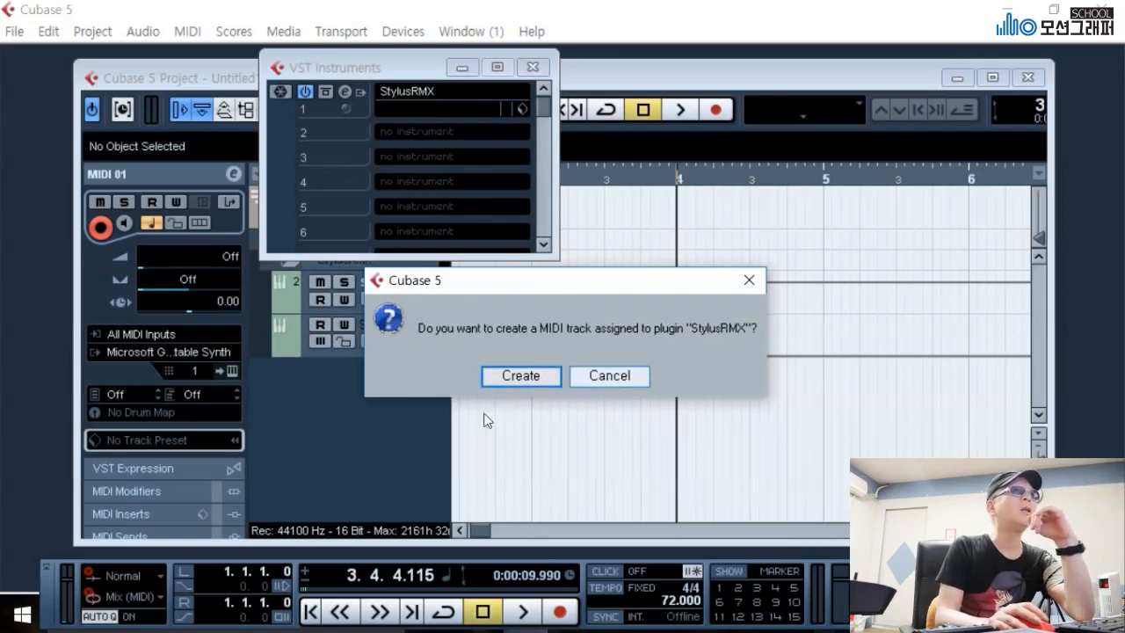
pyautogui.click(538, 378)
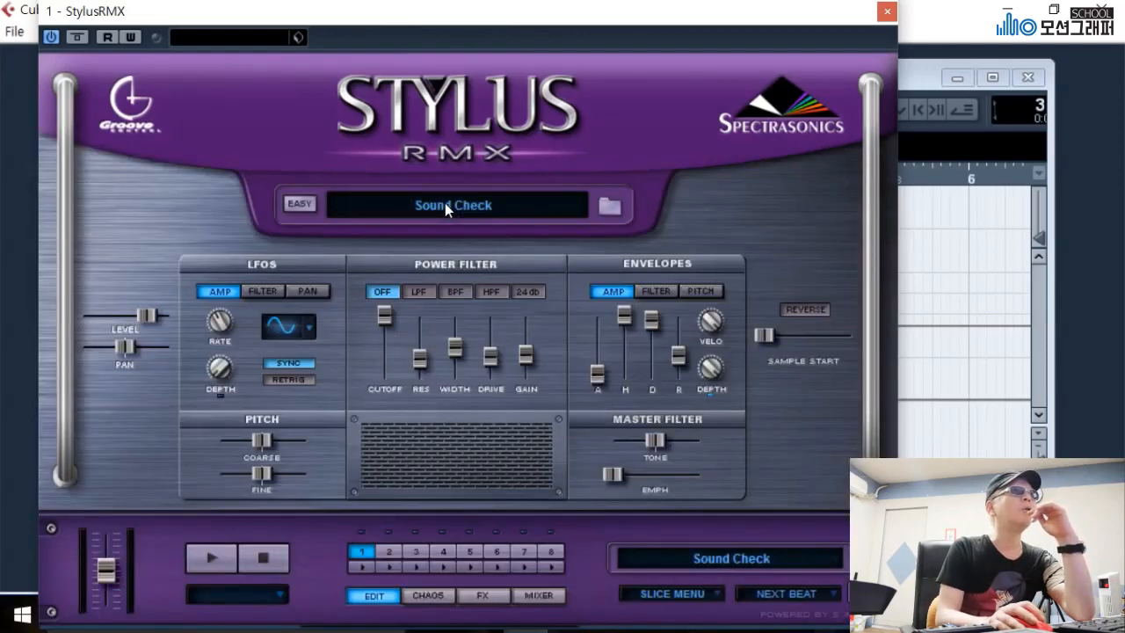
# - Open the Stylus RMX sound browser and load the Classic Stylus directory from the Core Library
pyautogui.click(444, 205)
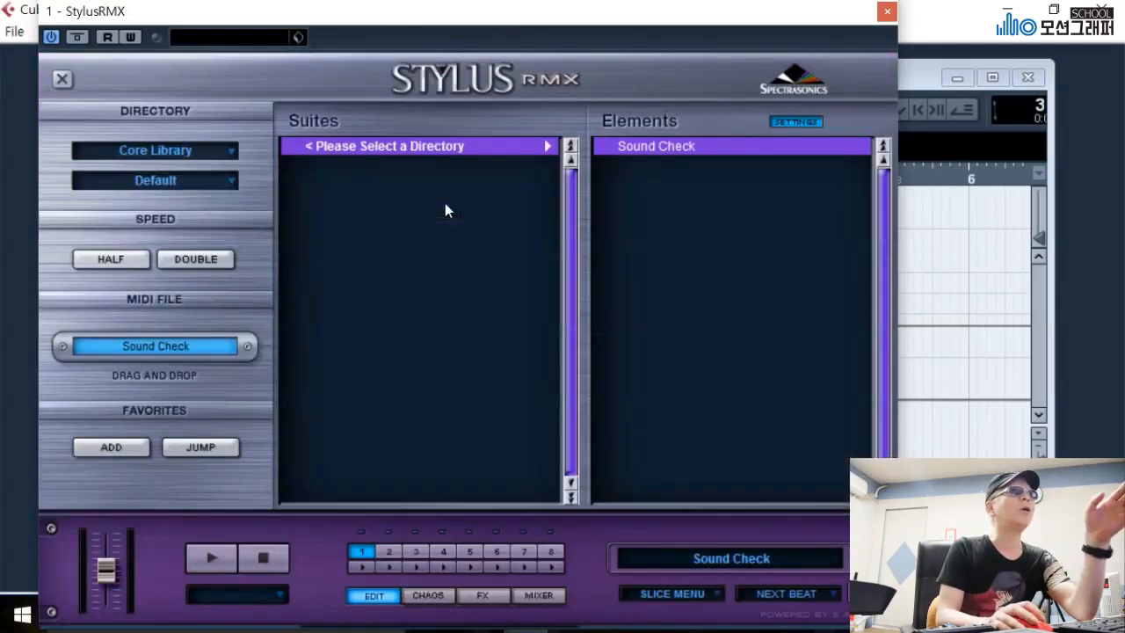
pyautogui.click(182, 186)
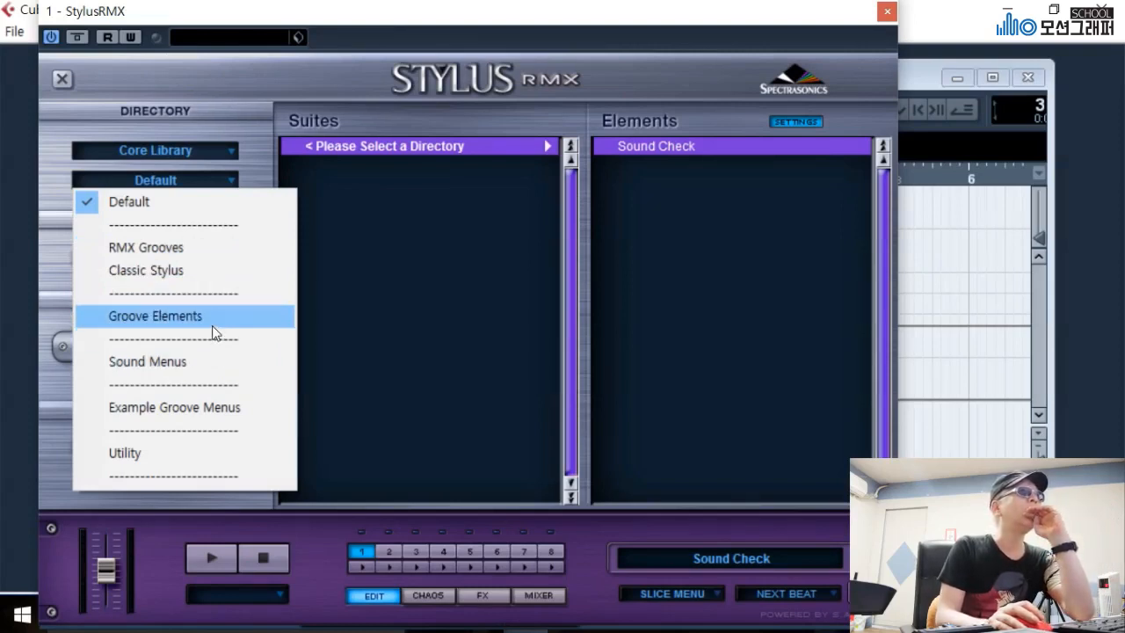
pyautogui.click(189, 270)
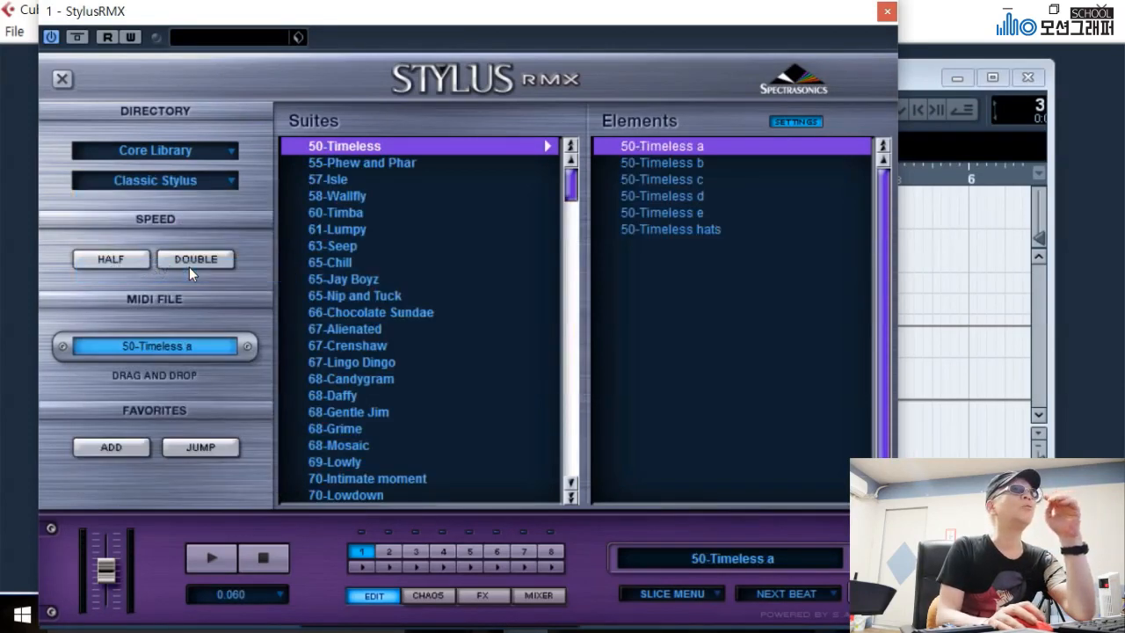
# - Audition the 50-Timeless a element, trying double and half speed, and stop its playback
pyautogui.click(745, 148)
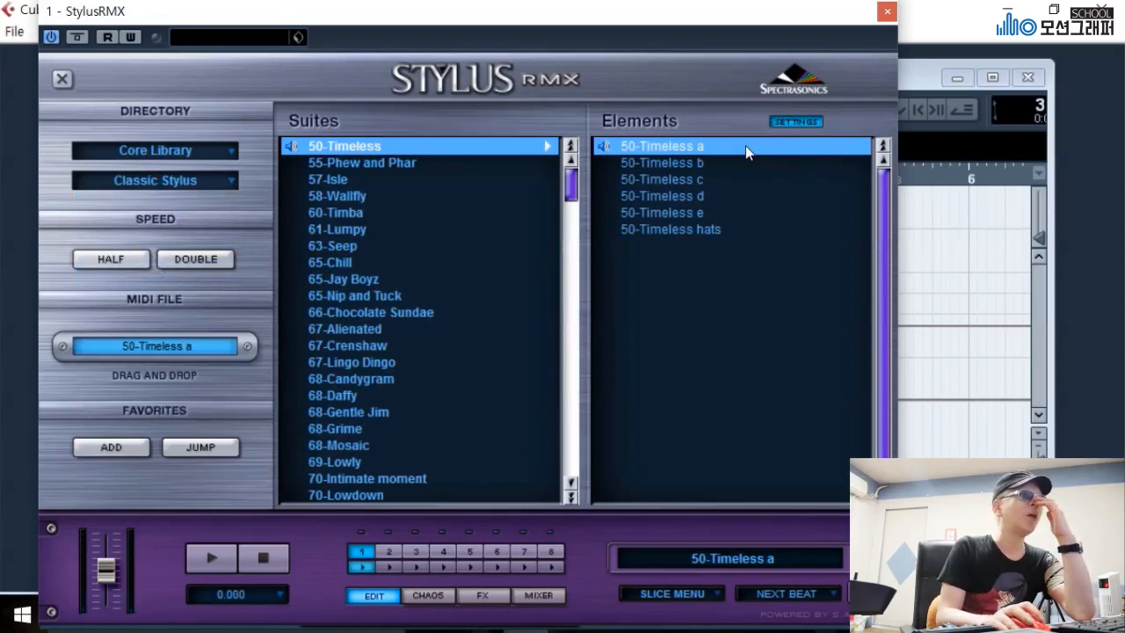
pyautogui.click(745, 147)
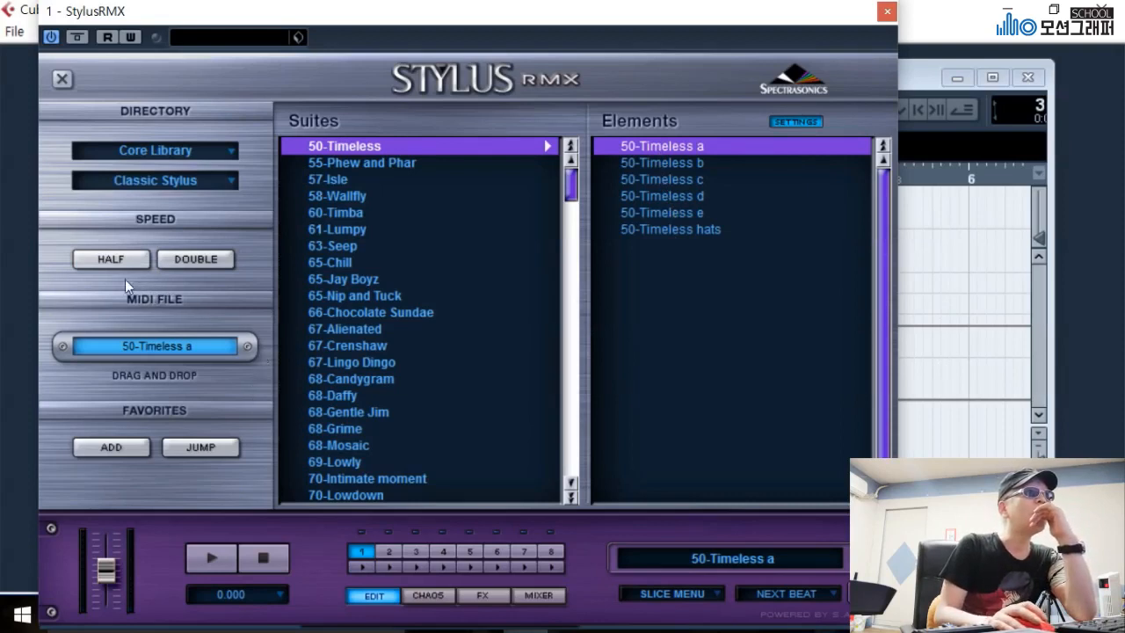
pyautogui.click(686, 145)
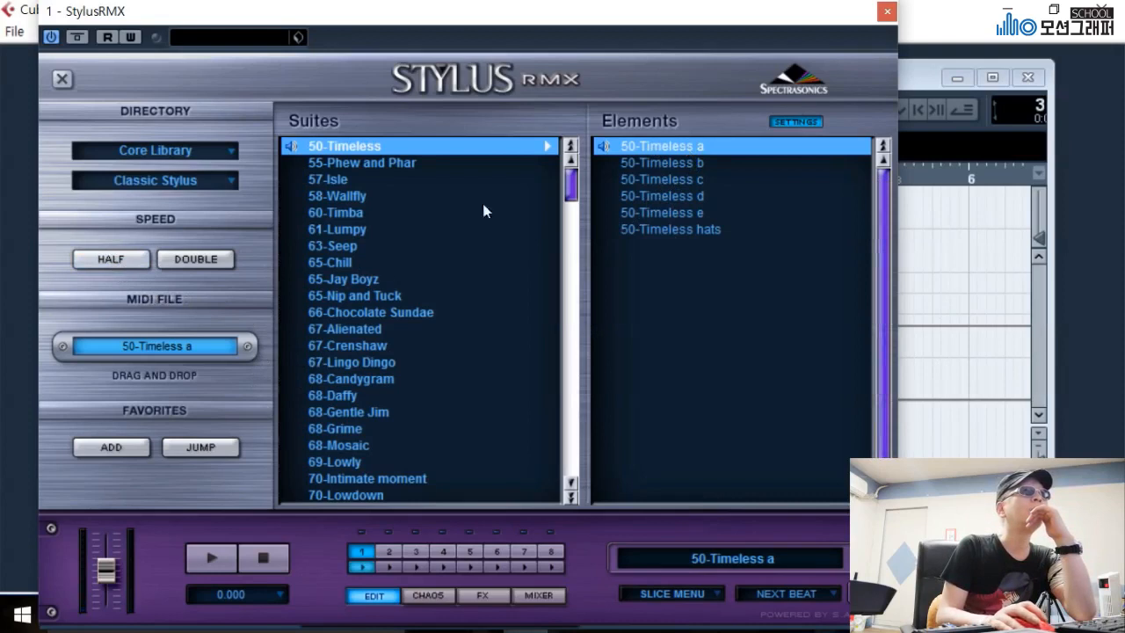
pyautogui.click(195, 261)
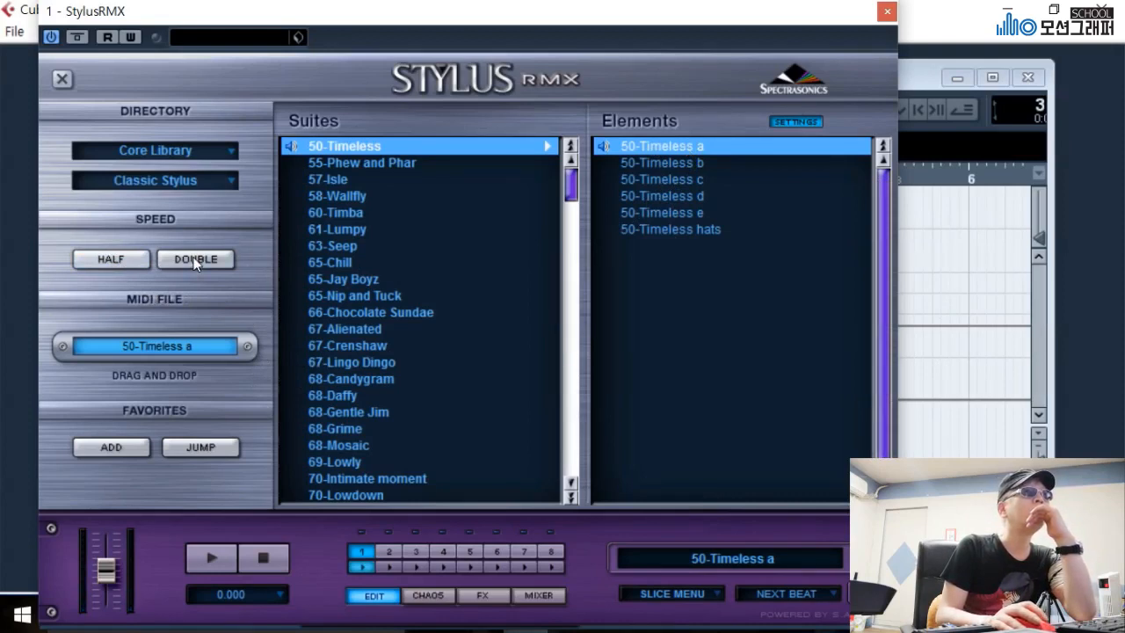
pyautogui.click(114, 262)
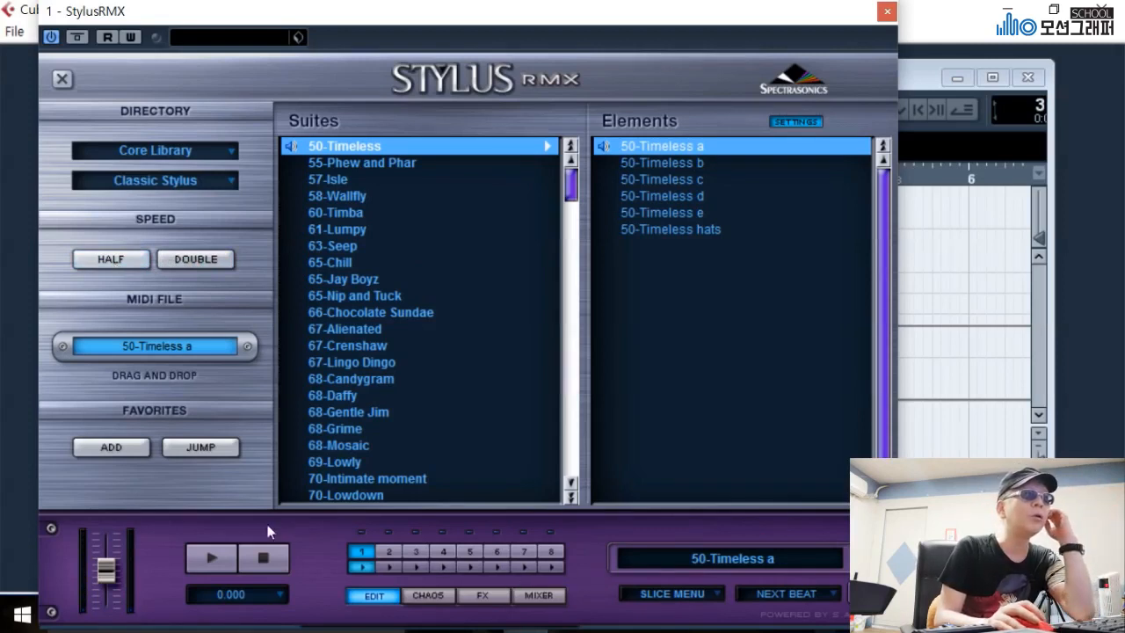
pyautogui.click(277, 565)
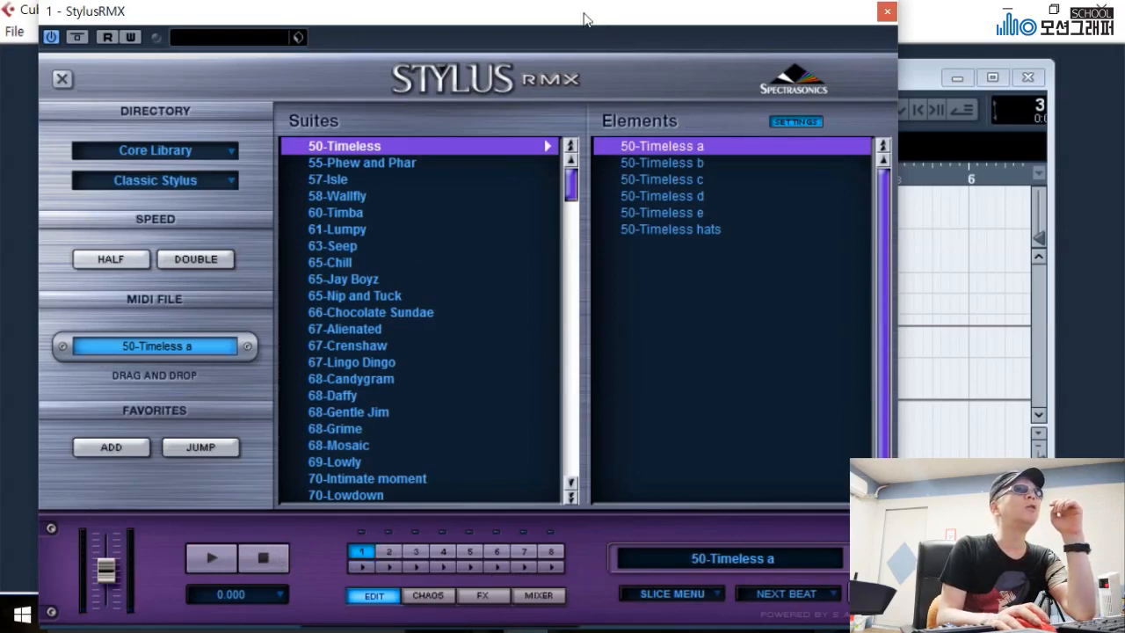
# - Shift the Stylus RMX window slightly and set its MIDI mode to Groove Menu
pyautogui.moveTo(599, 23)
pyautogui.mouseDown()
pyautogui.moveTo(498, 3)
pyautogui.moveTo(580, 17)
pyautogui.mouseUp()
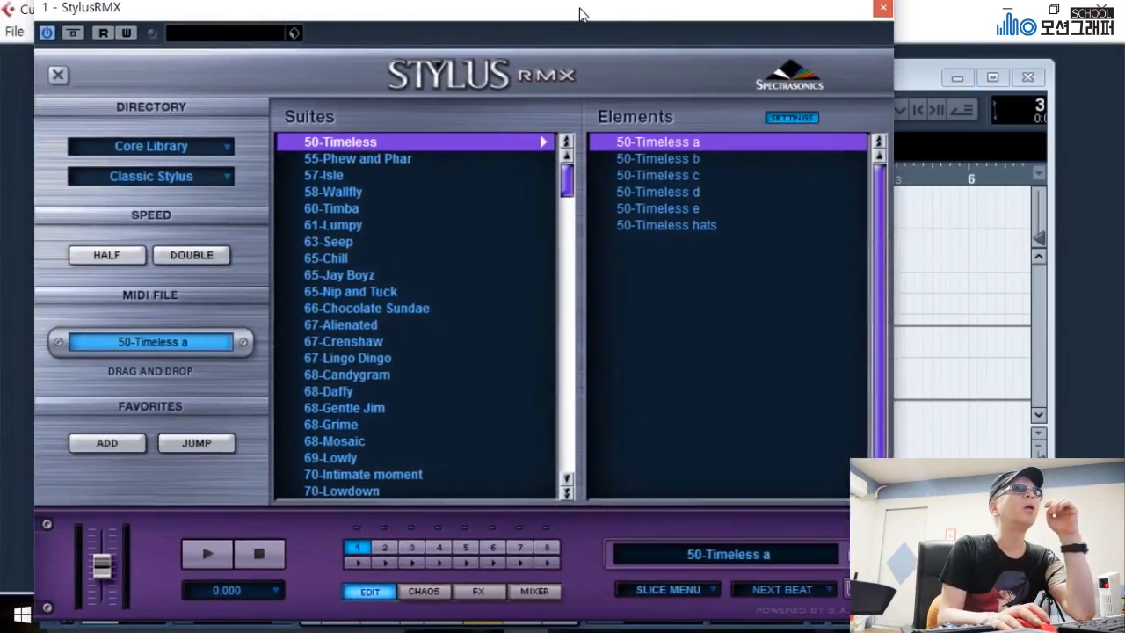
pyautogui.click(674, 594)
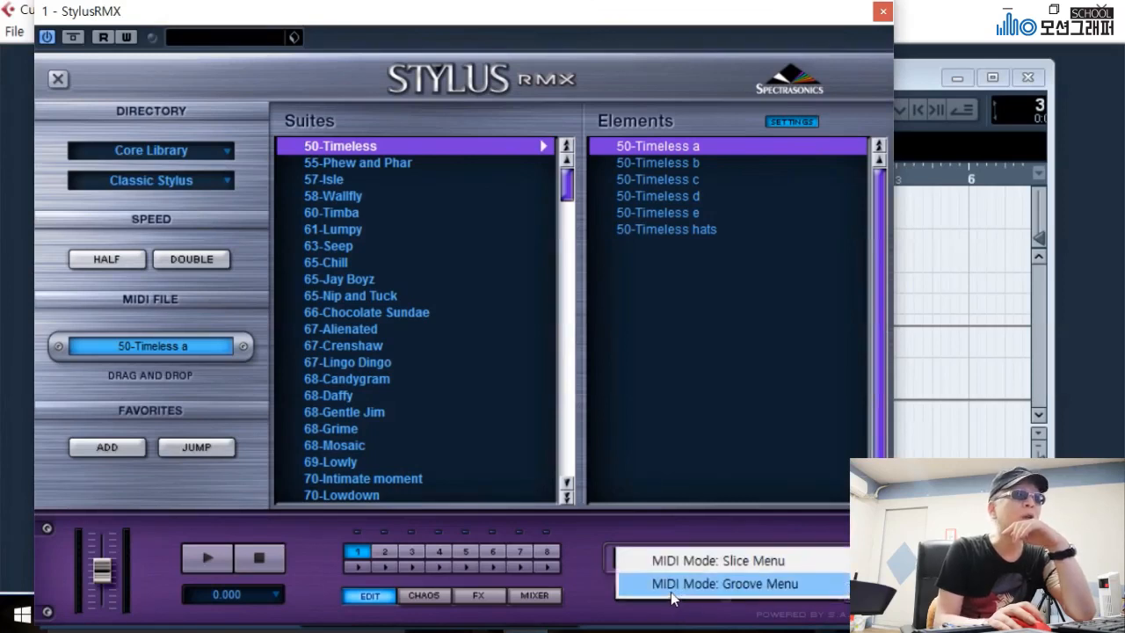
pyautogui.click(670, 592)
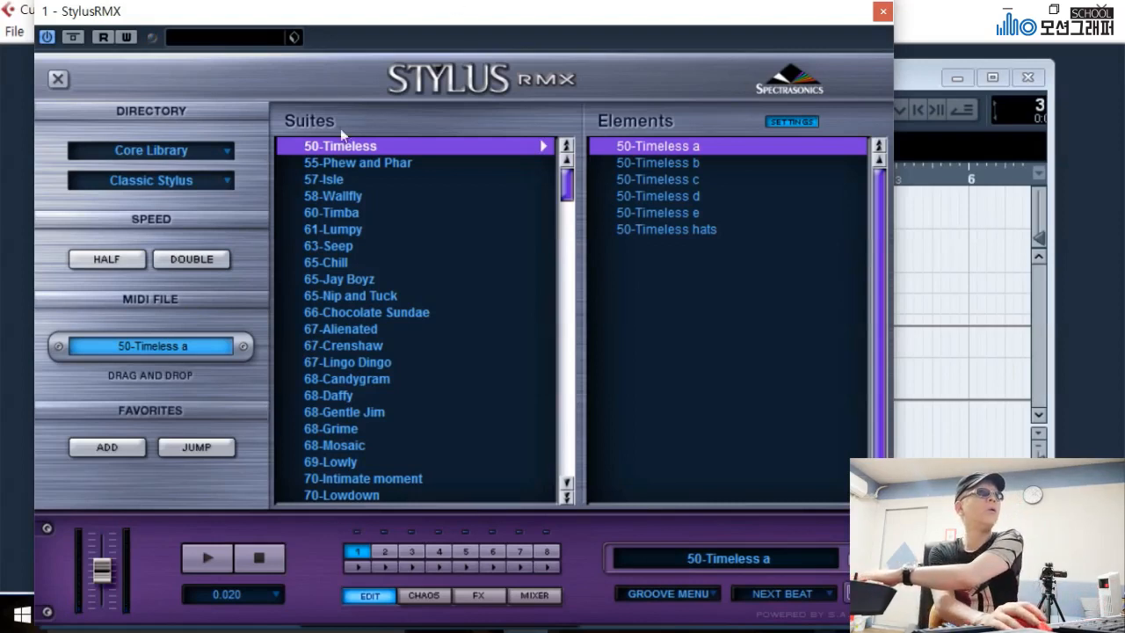
# - Apply the double speed option repeatedly to 50-Timeless a, and select and audition the 50-Timeless c element
pyautogui.click(204, 257)
pyautogui.click(203, 257)
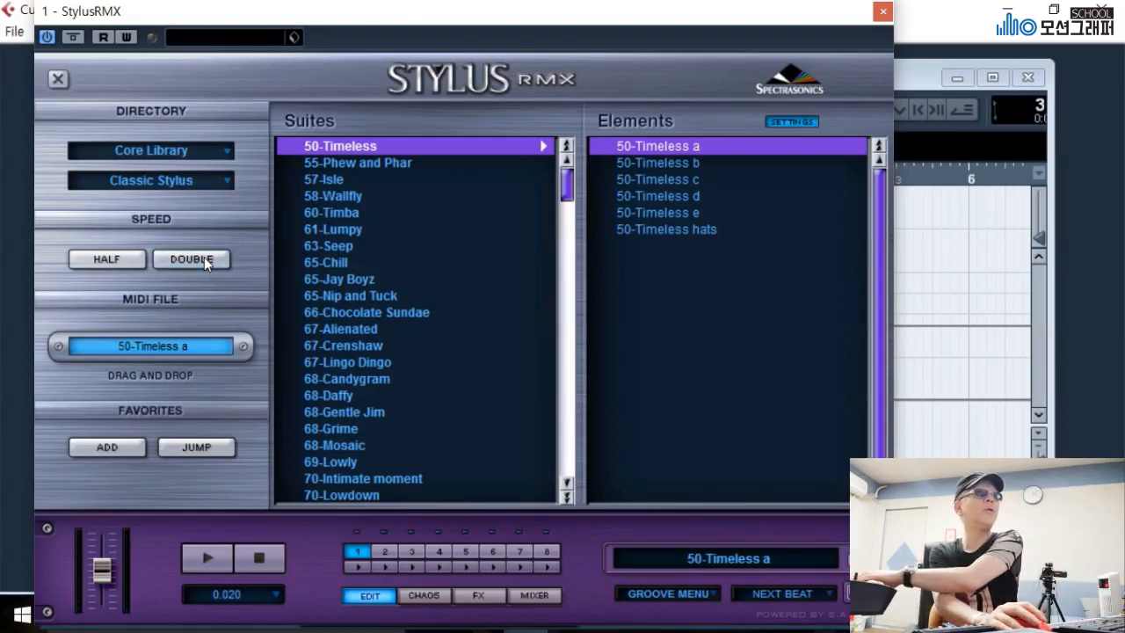
pyautogui.click(204, 257)
pyautogui.click(204, 258)
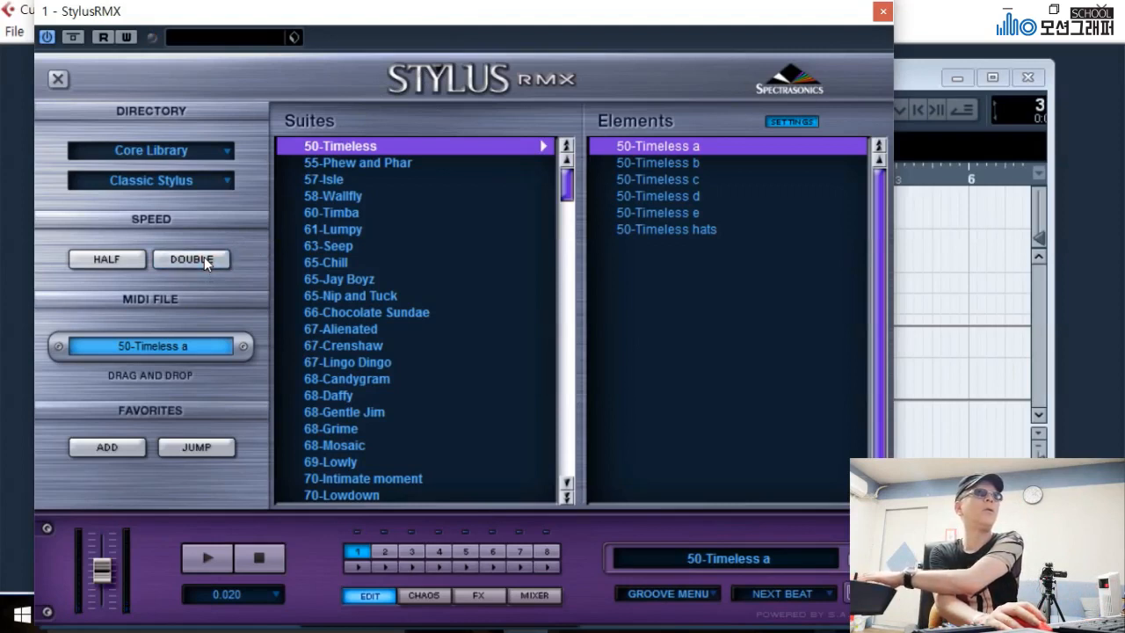
pyautogui.click(679, 176)
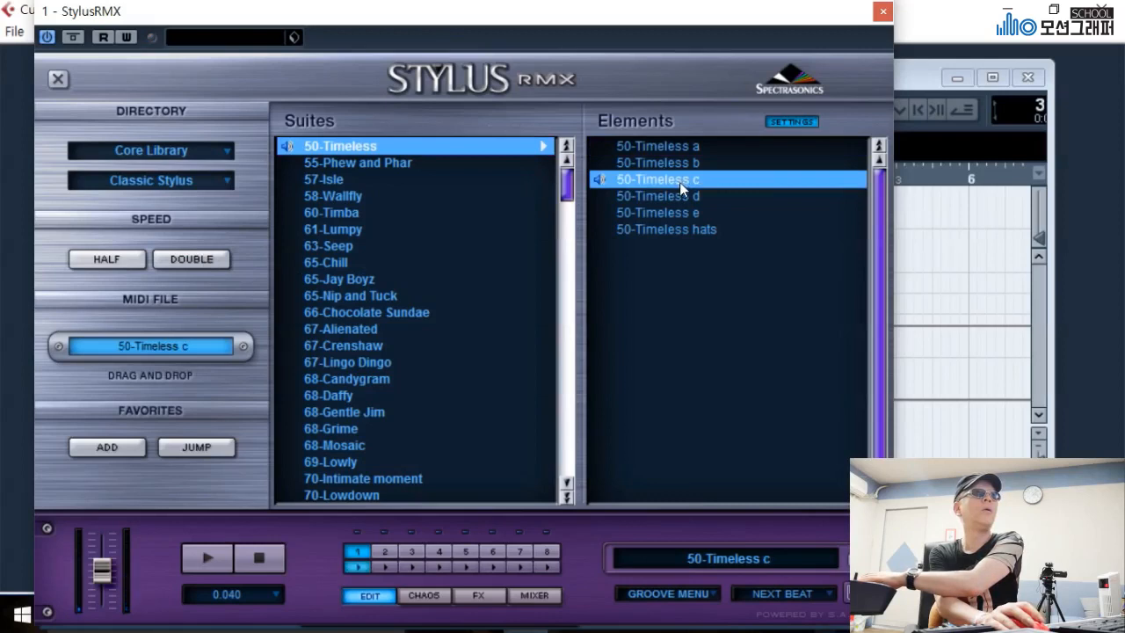
pyautogui.click(679, 182)
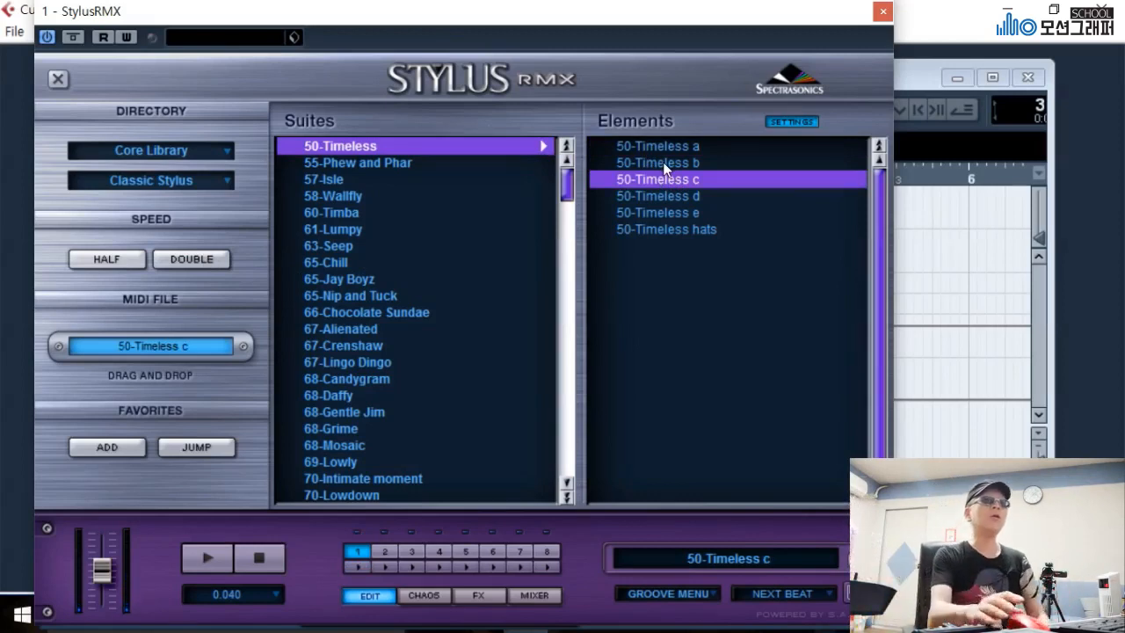
# - Set the Stylus RMX MIDI mode to Slice Menu and close the plug-in and VST Instruments windows
pyautogui.click(667, 591)
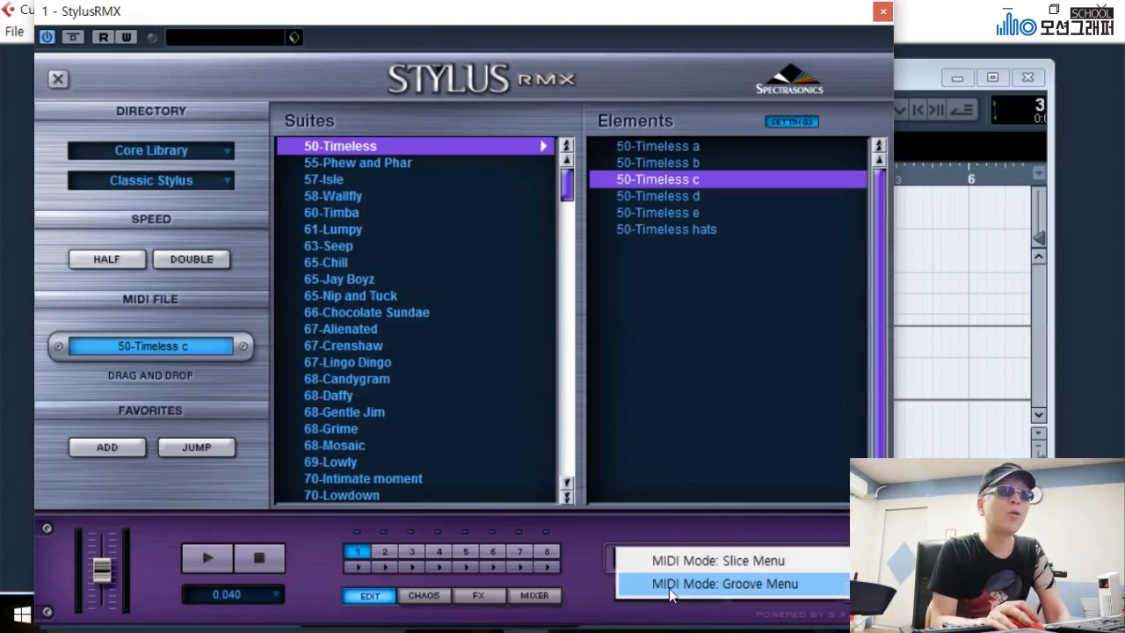
pyautogui.click(665, 563)
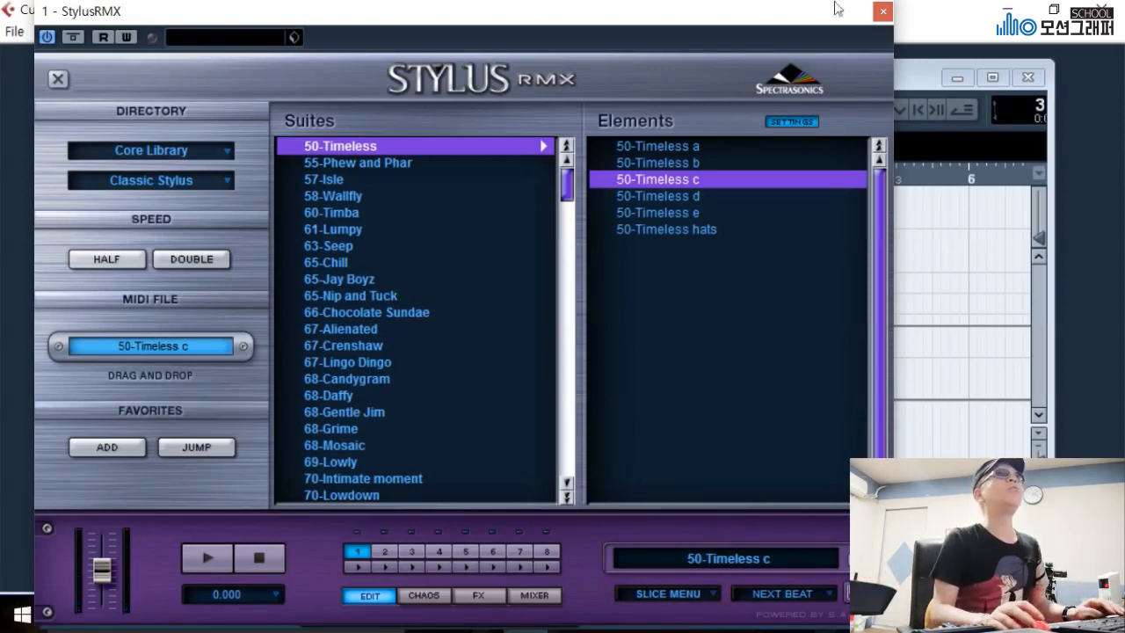
pyautogui.click(882, 11)
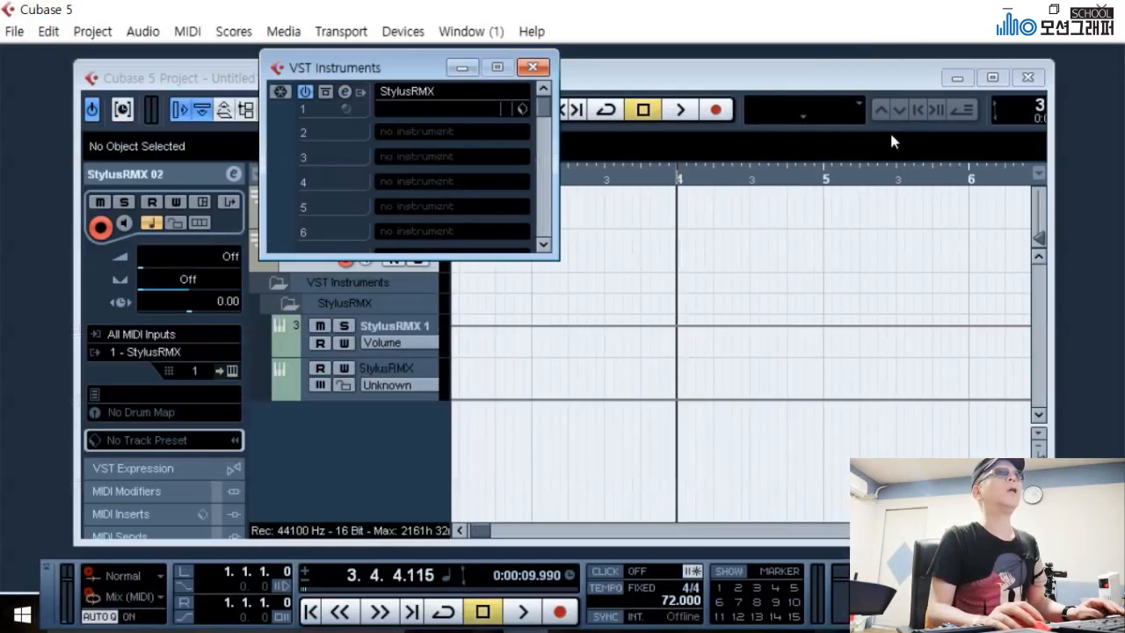
pyautogui.click(534, 68)
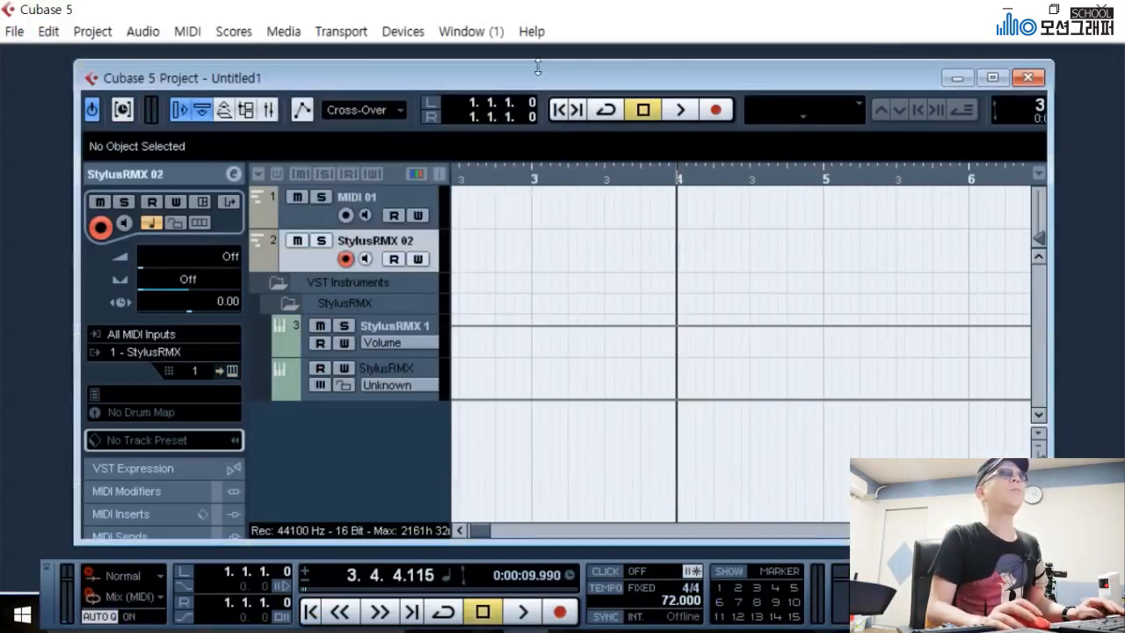
# - Examine the metronome setup's click and precount options and leave the dialog
pyautogui.click(337, 33)
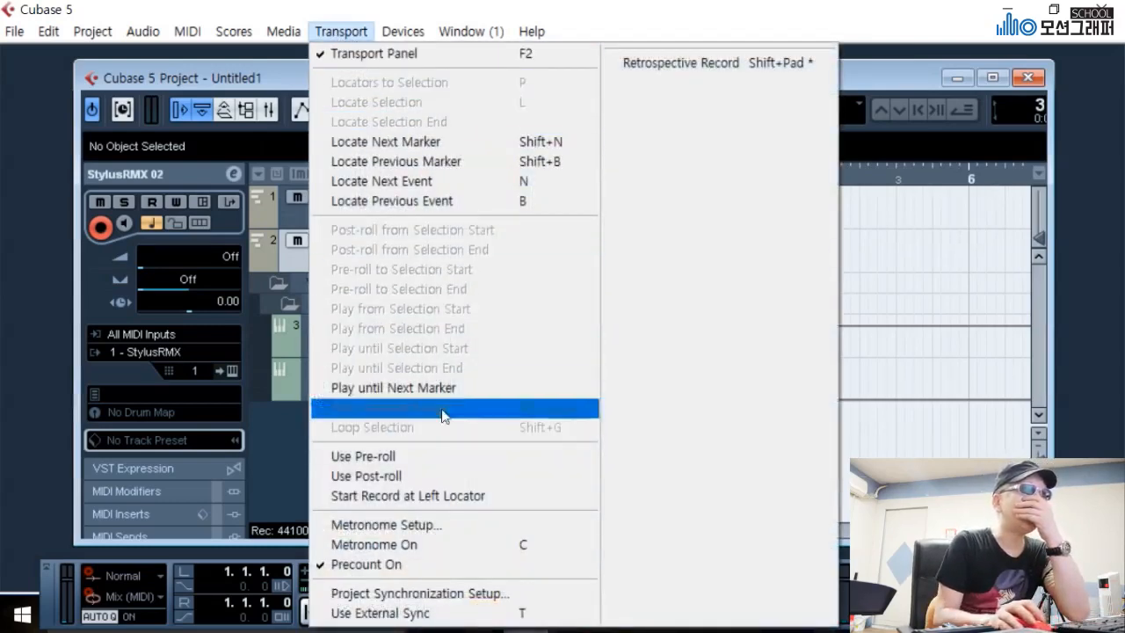
pyautogui.click(547, 528)
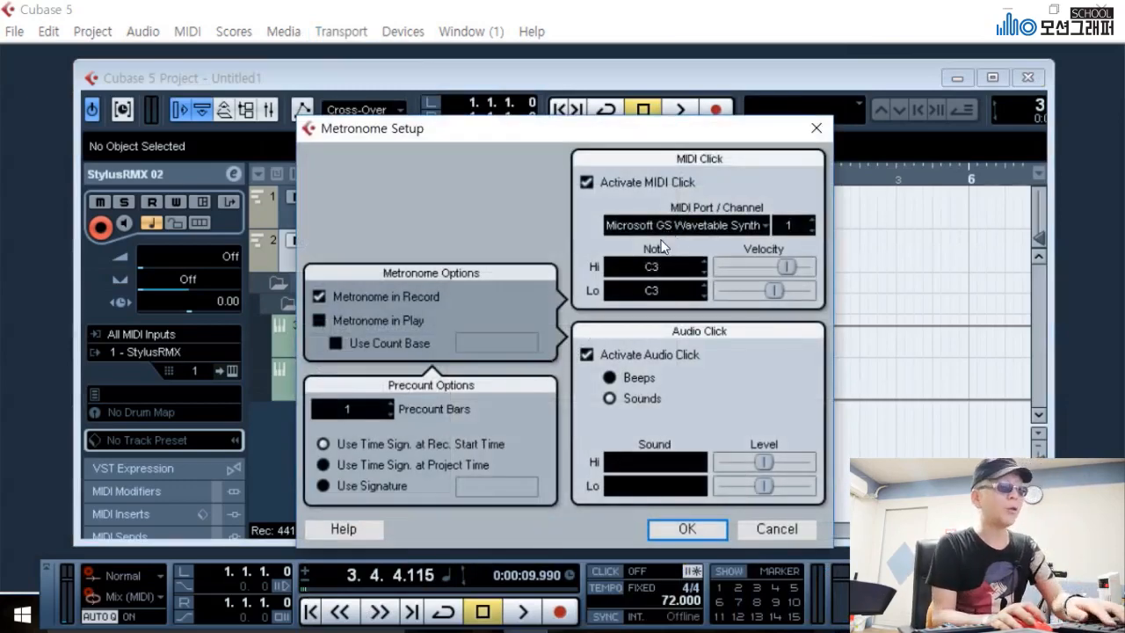
pyautogui.click(816, 132)
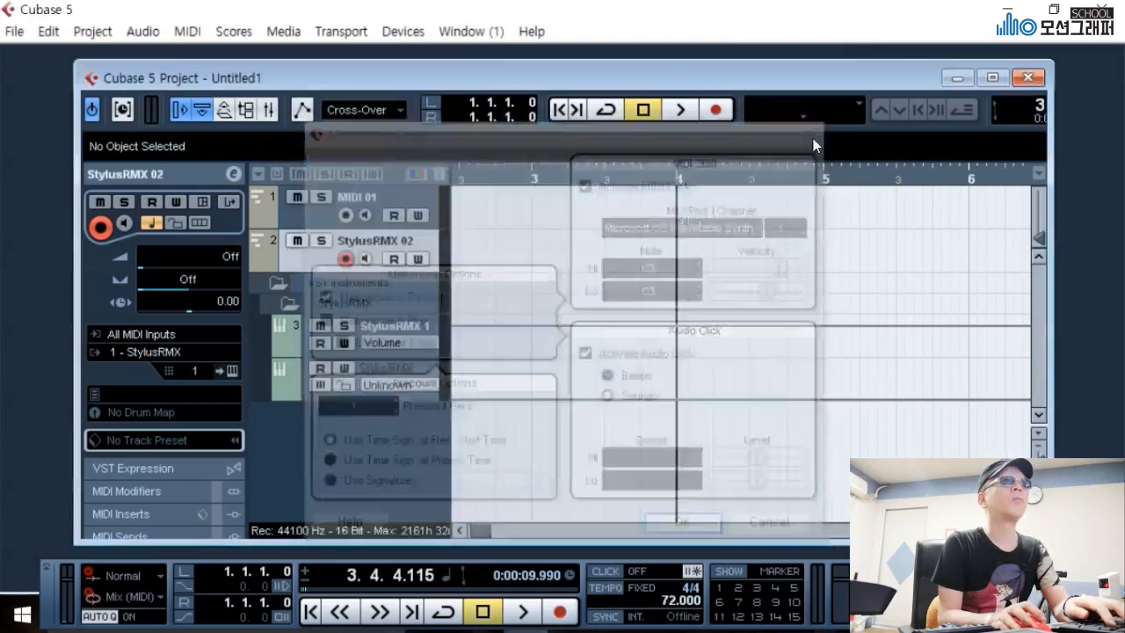
# - Try starting a recording from bar 3 with the precount, stop it, and review the metronome setup again
pyautogui.press('KP_Multiply')
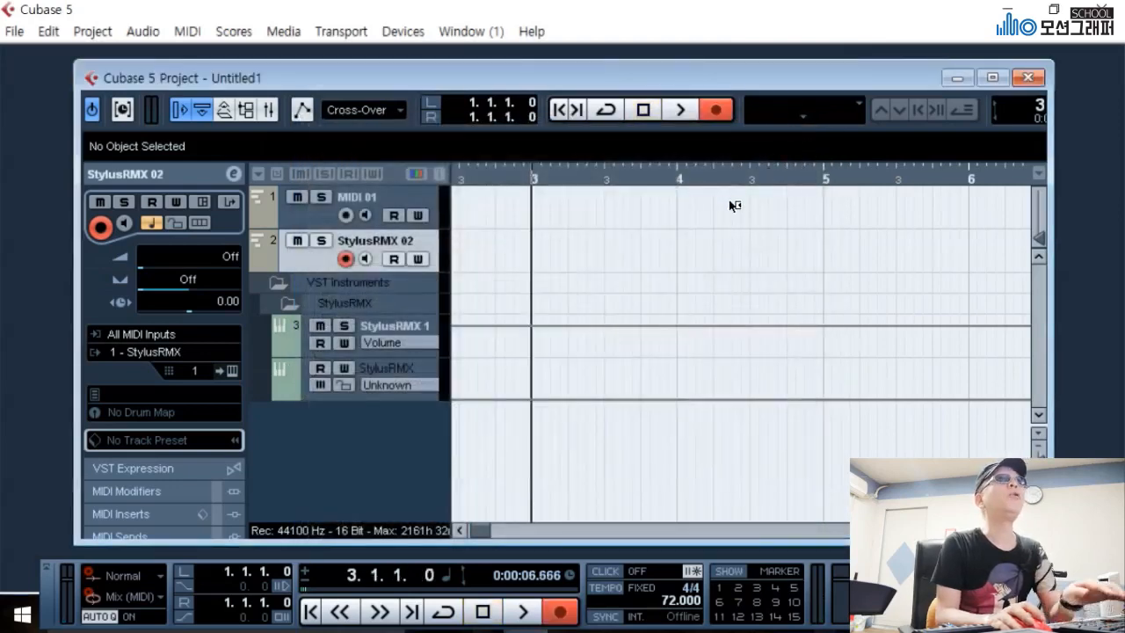
pyautogui.press('space')
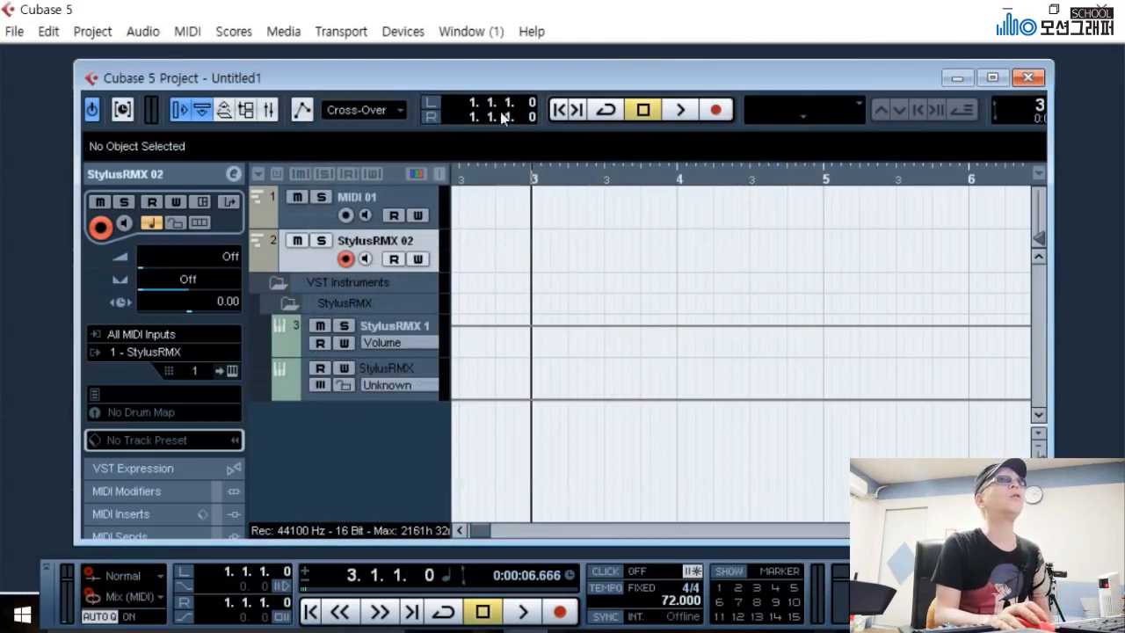
pyautogui.click(404, 30)
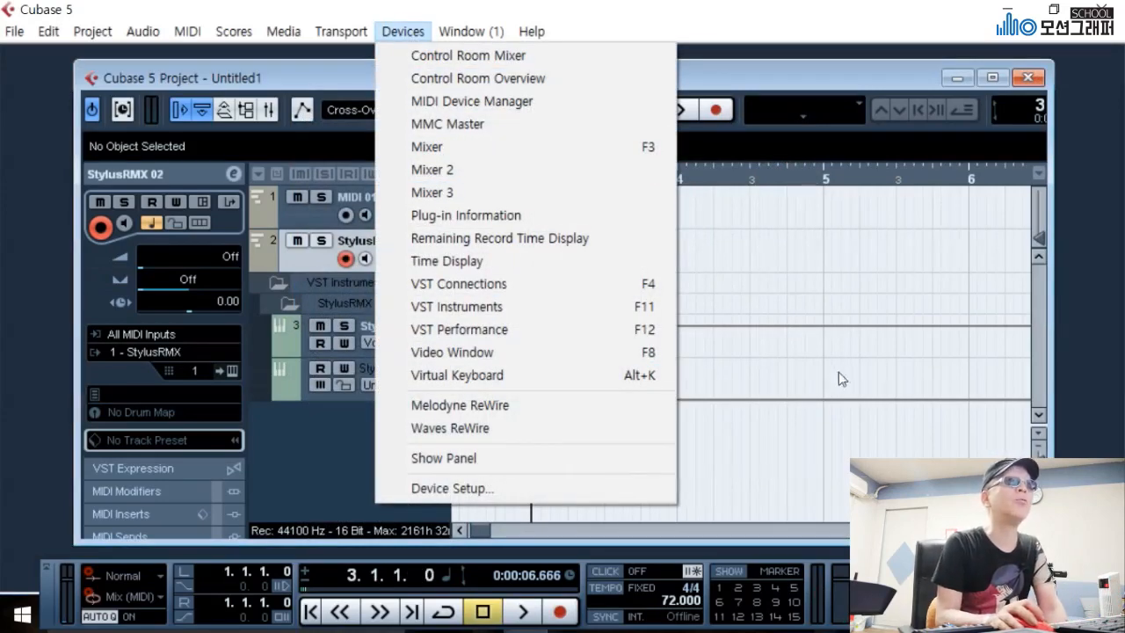
pyautogui.moveTo(362, 31)
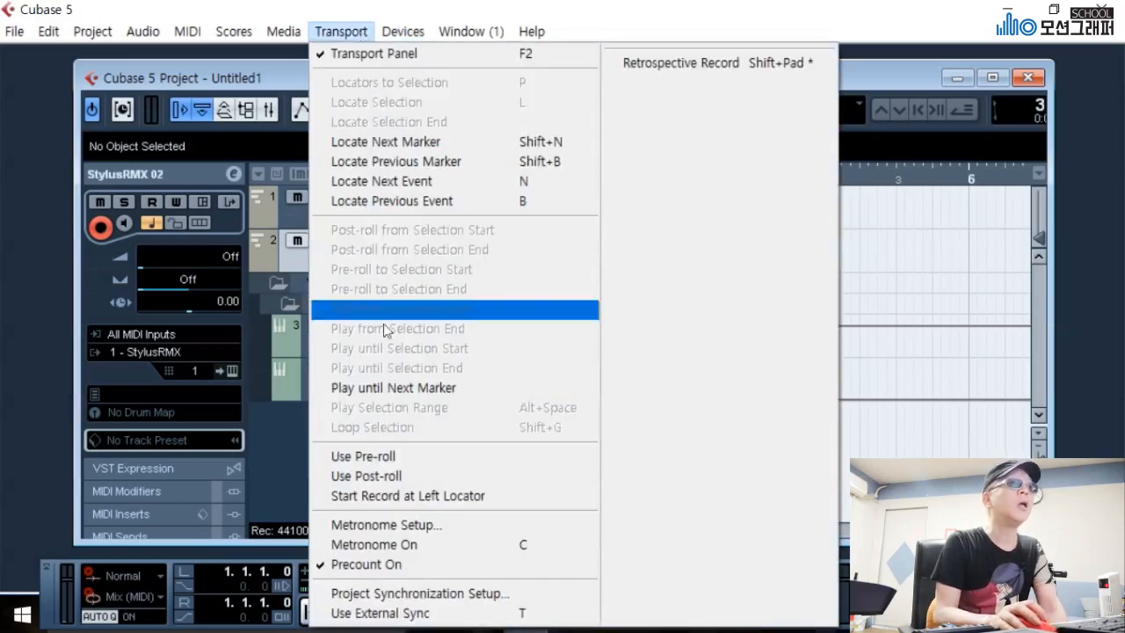
pyautogui.click(463, 523)
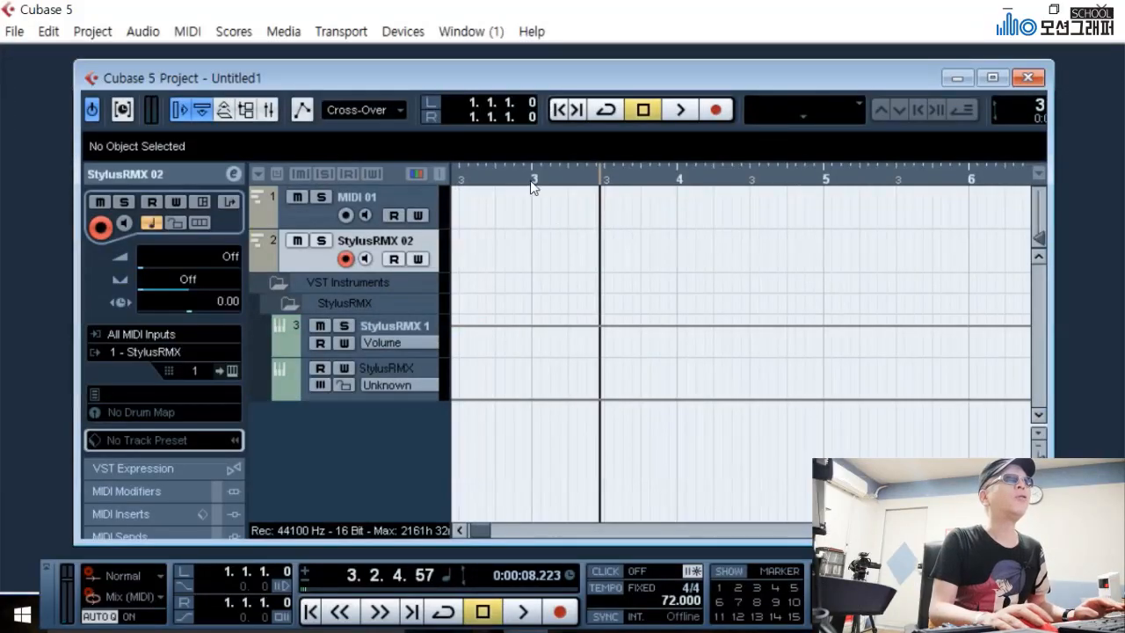
# - Place the cursor at bar 3, turn on the metronome click, and record a MIDI drum part on the StylusRMX 02 track
pyautogui.click(533, 180)
pyautogui.click(534, 181)
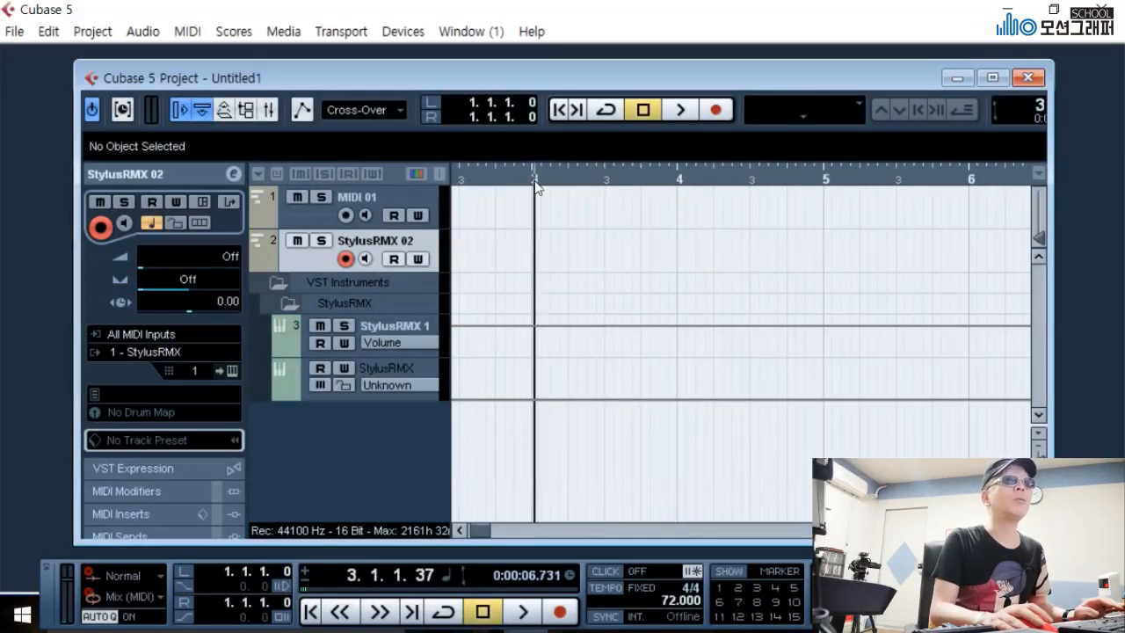
pyautogui.click(531, 179)
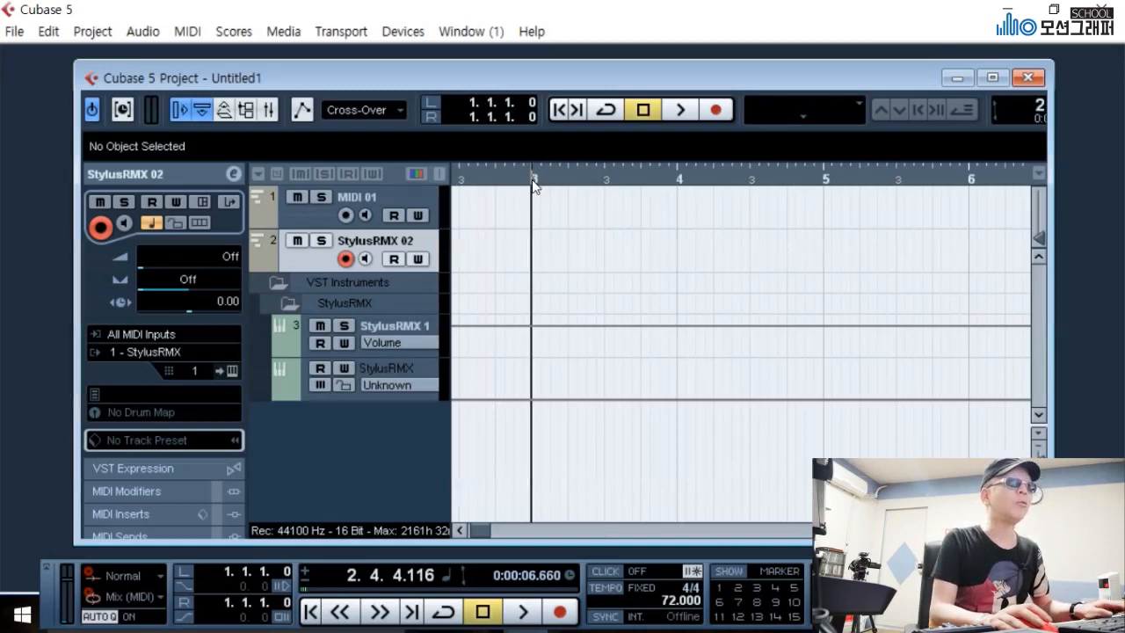
pyautogui.press('c')
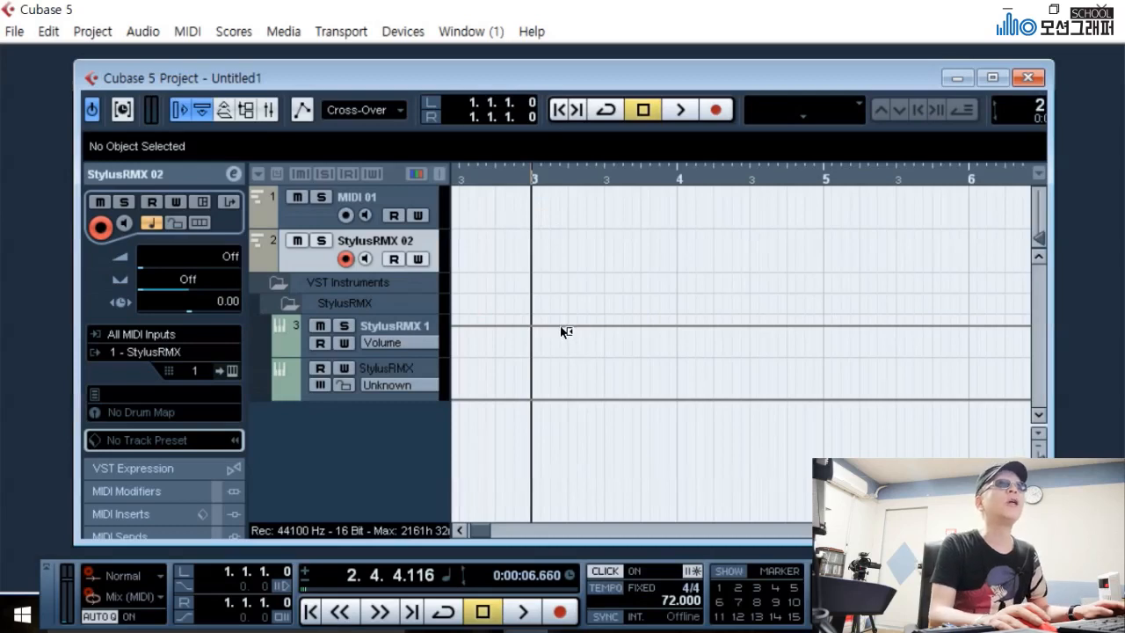
pyautogui.click(555, 613)
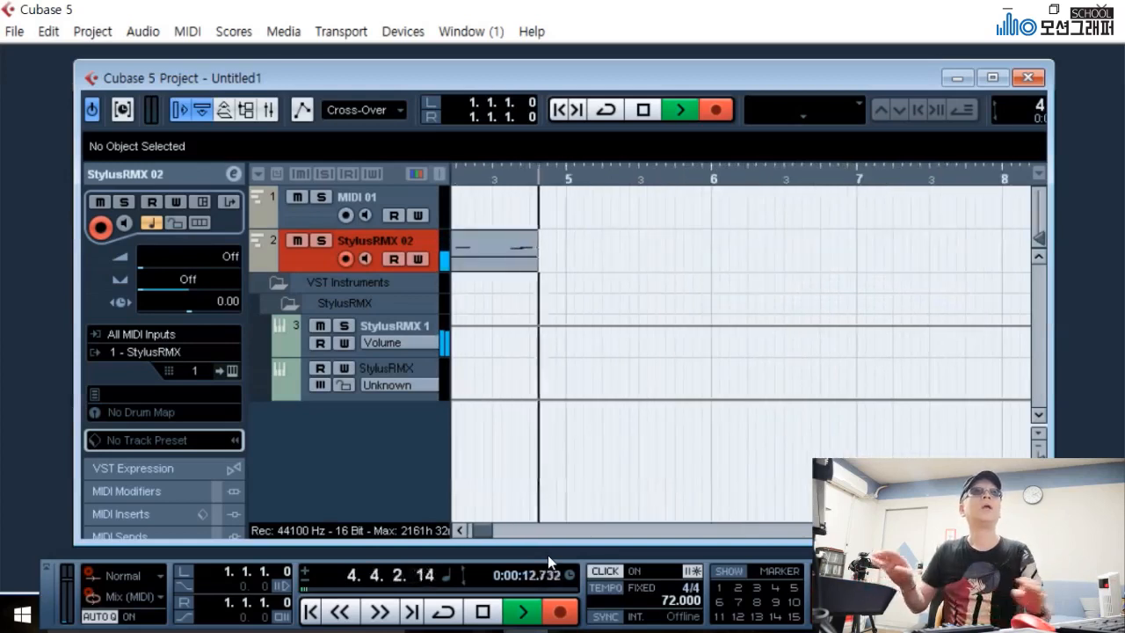
pyautogui.press('space')
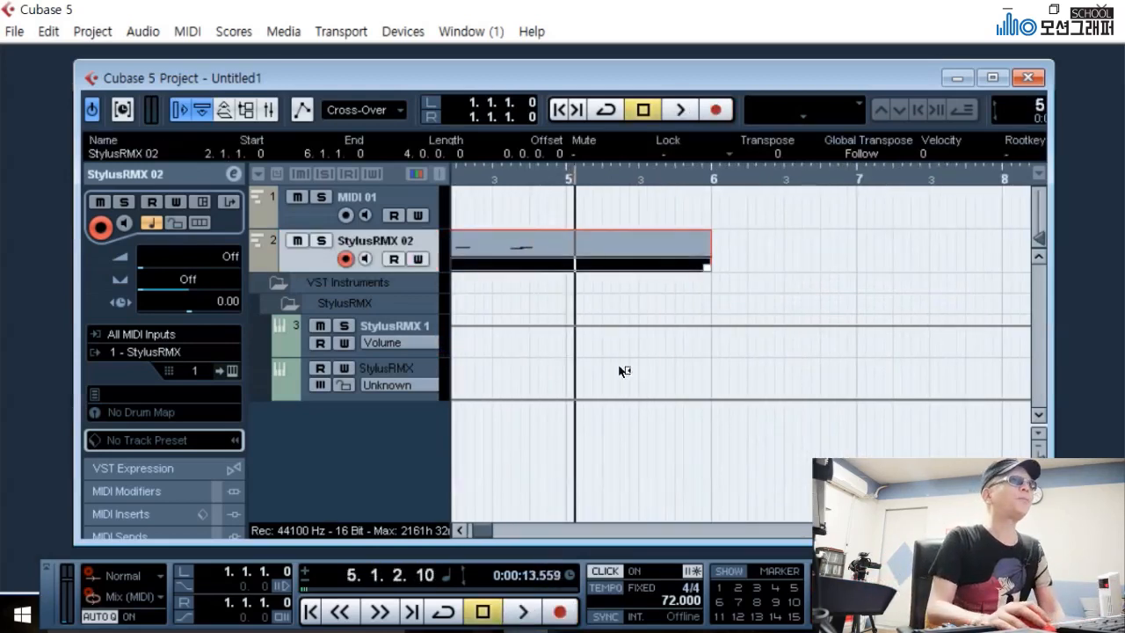
# - Move the cursor to bar 2, open the recorded part in the Key Editor, and examine the timing of its C2 and G1 notes
pyautogui.click(459, 530)
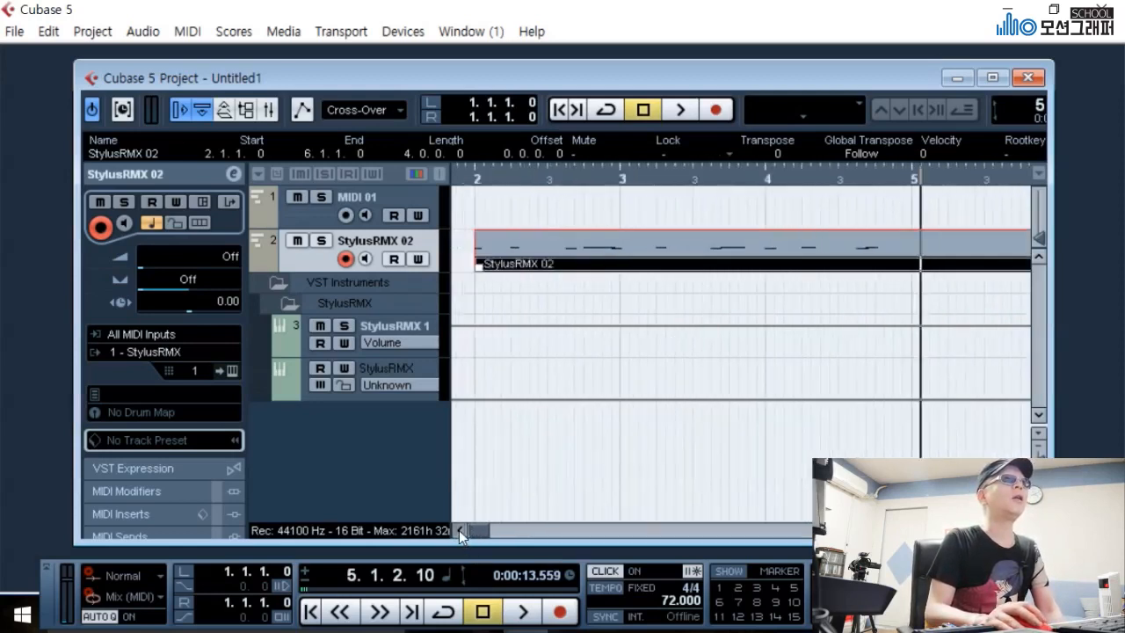
pyautogui.click(598, 181)
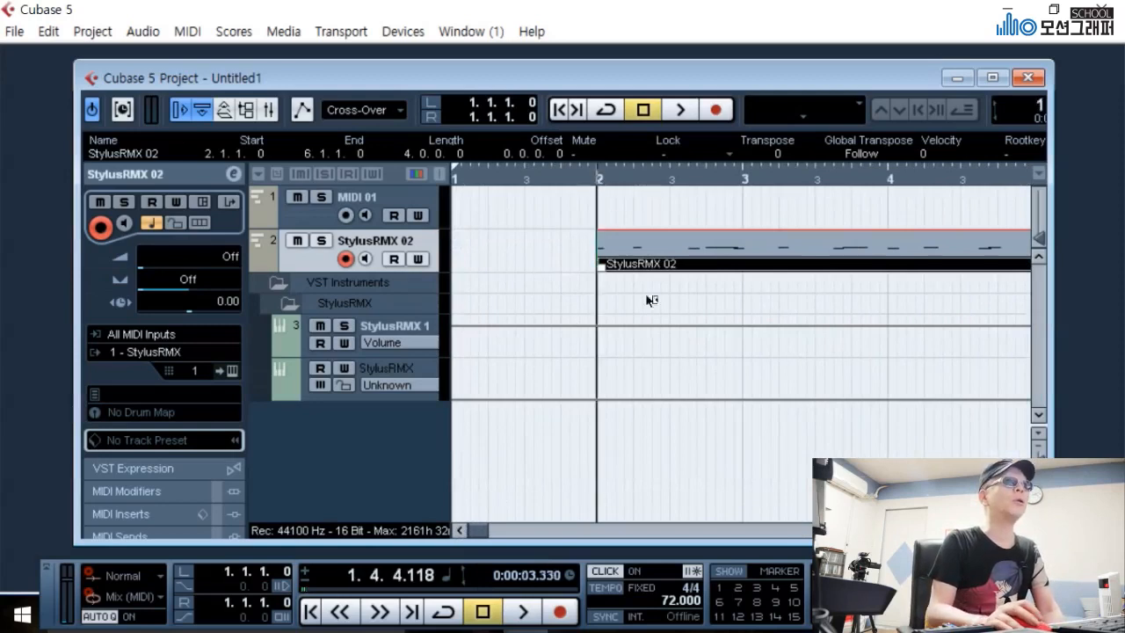
pyautogui.doubleClick(710, 257)
pyautogui.scroll(1, 696, 289)
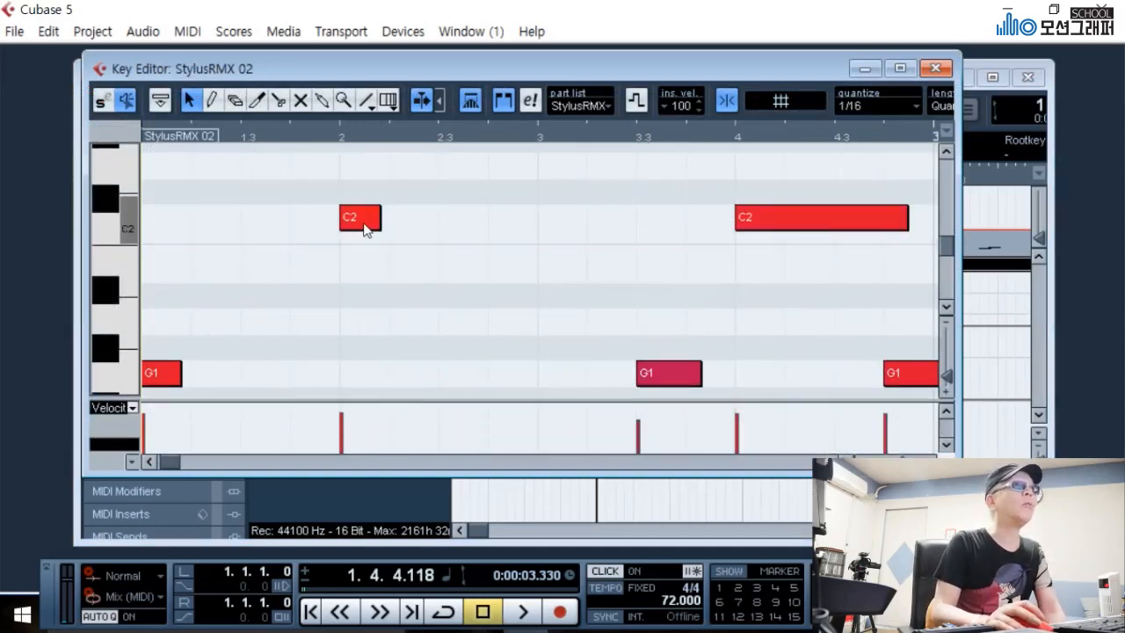
pyautogui.moveTo(364, 227)
pyautogui.mouseDown()
pyautogui.moveTo(401, 231)
pyautogui.moveTo(356, 220)
pyautogui.mouseUp()
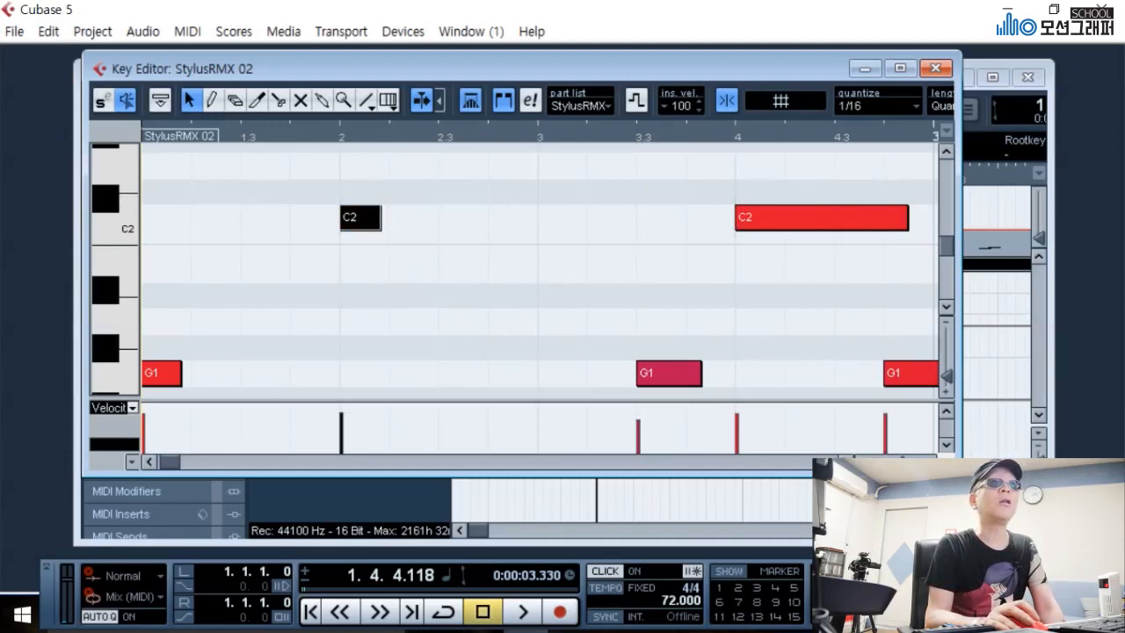
pyautogui.hscroll(2, 539, 272)
pyautogui.hscroll(4, 539, 272)
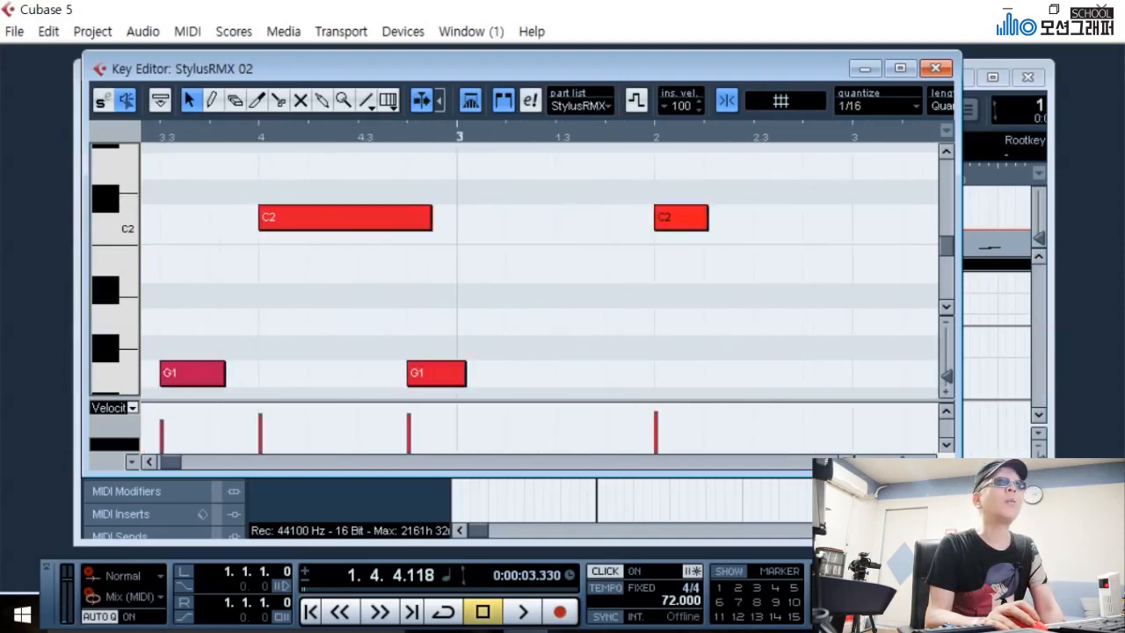
pyautogui.hscroll(6, 843, 461)
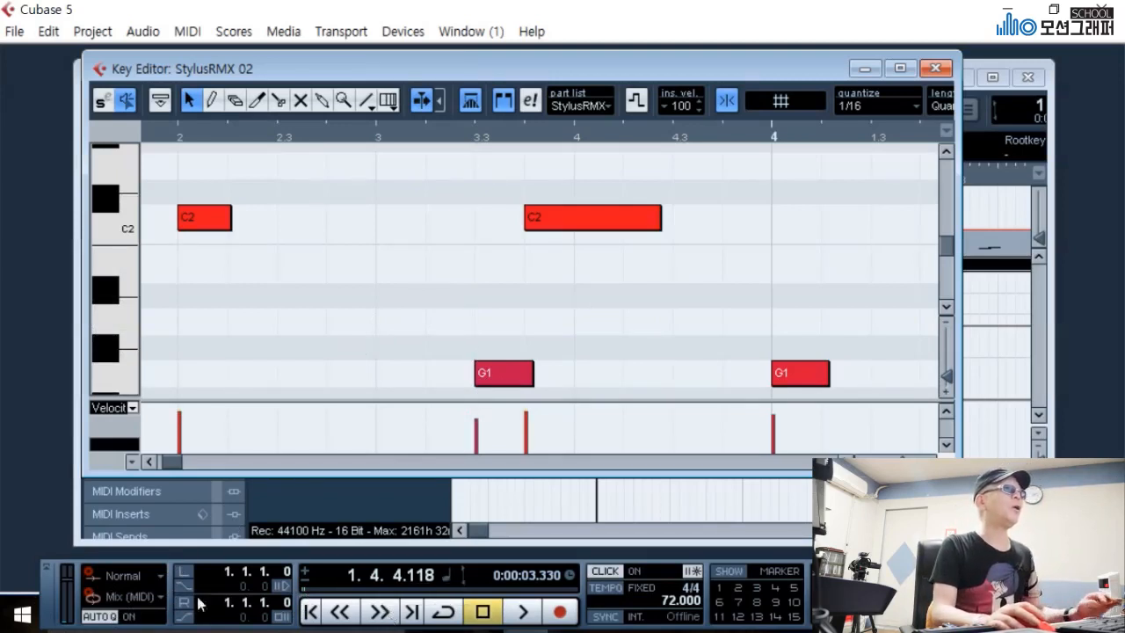
# - Turn off Auto Quantize, close the Key Editor, and play the recorded part from bar 2 before stopping
pyautogui.click(97, 617)
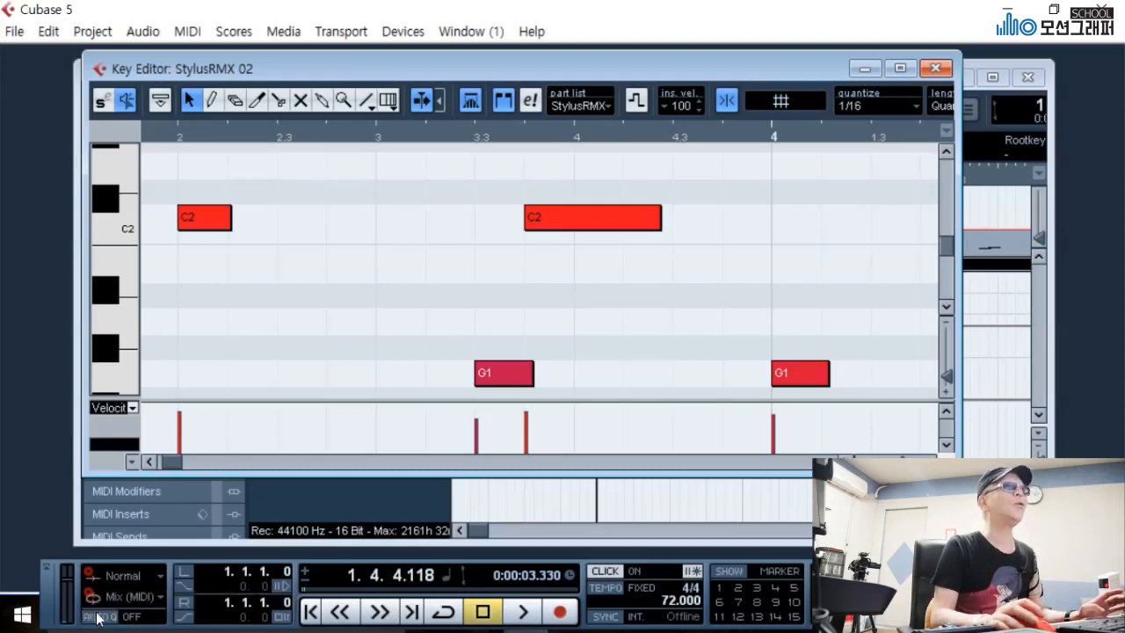
pyautogui.click(935, 68)
pyautogui.press('space')
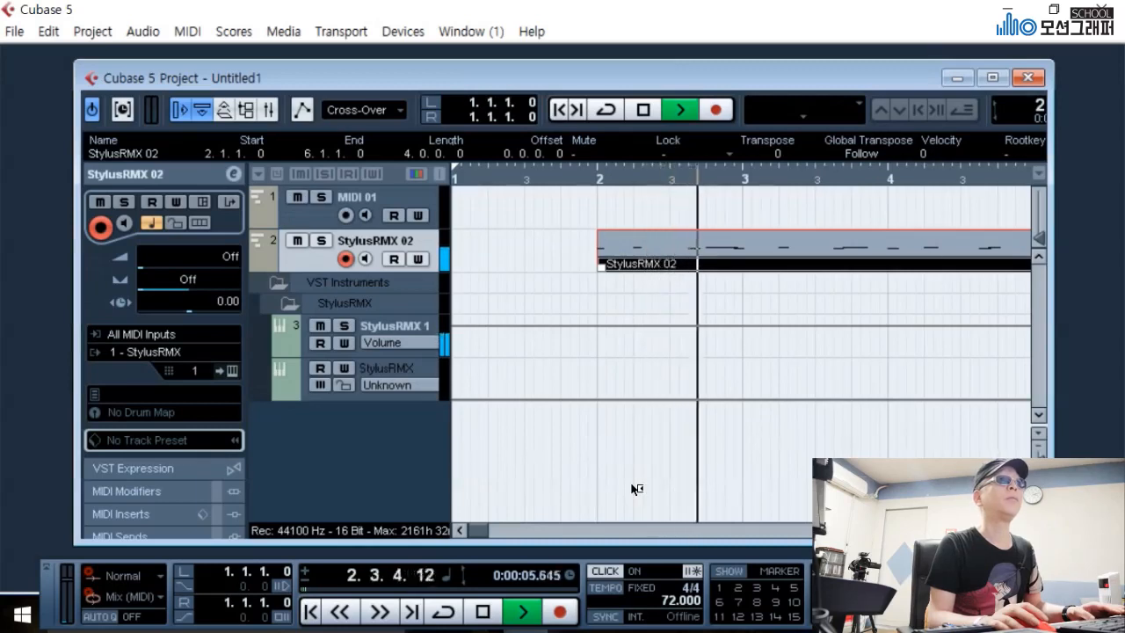
pyautogui.press('space')
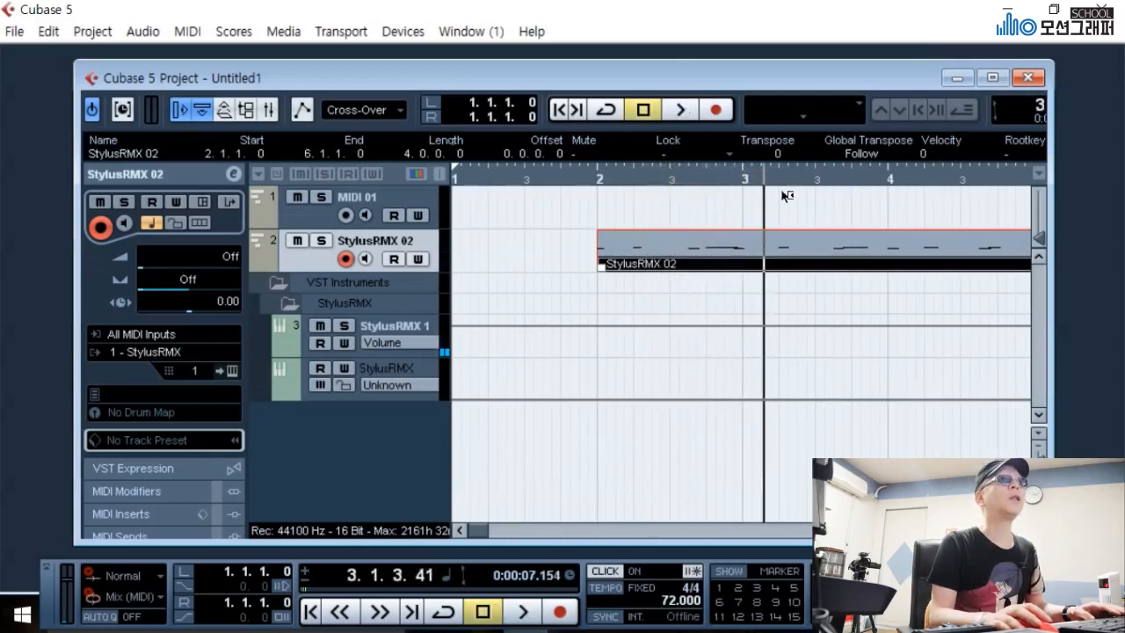
# - Play the part from just before bar 3 in the Key Editor, and move the early long C2 note onto beat 4 of bar 3
pyautogui.click(742, 171)
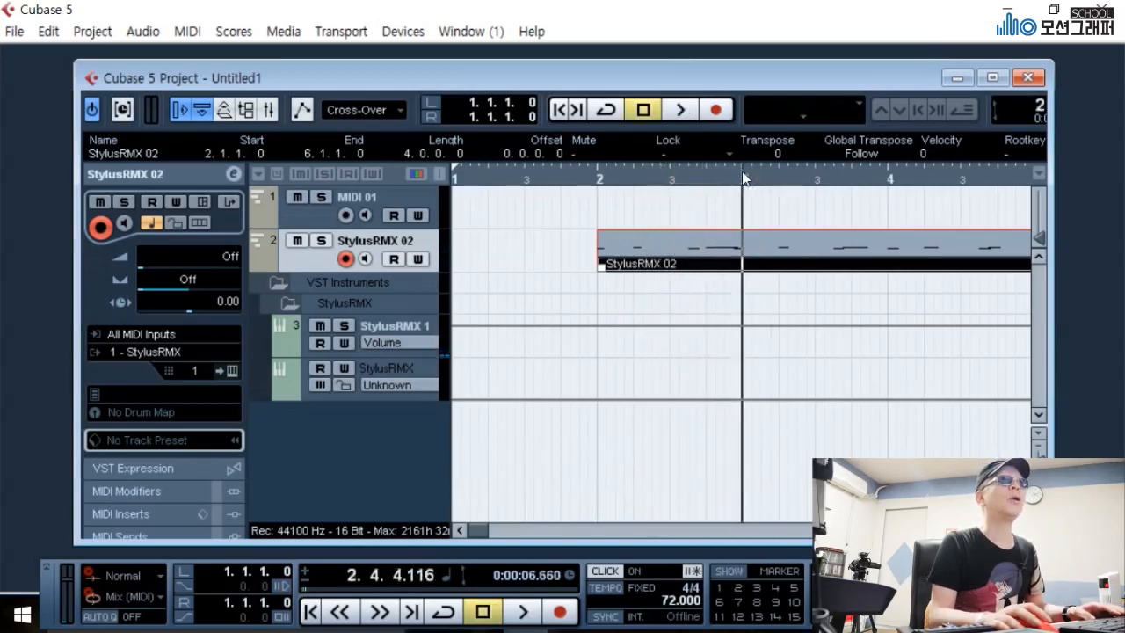
pyautogui.doubleClick(789, 254)
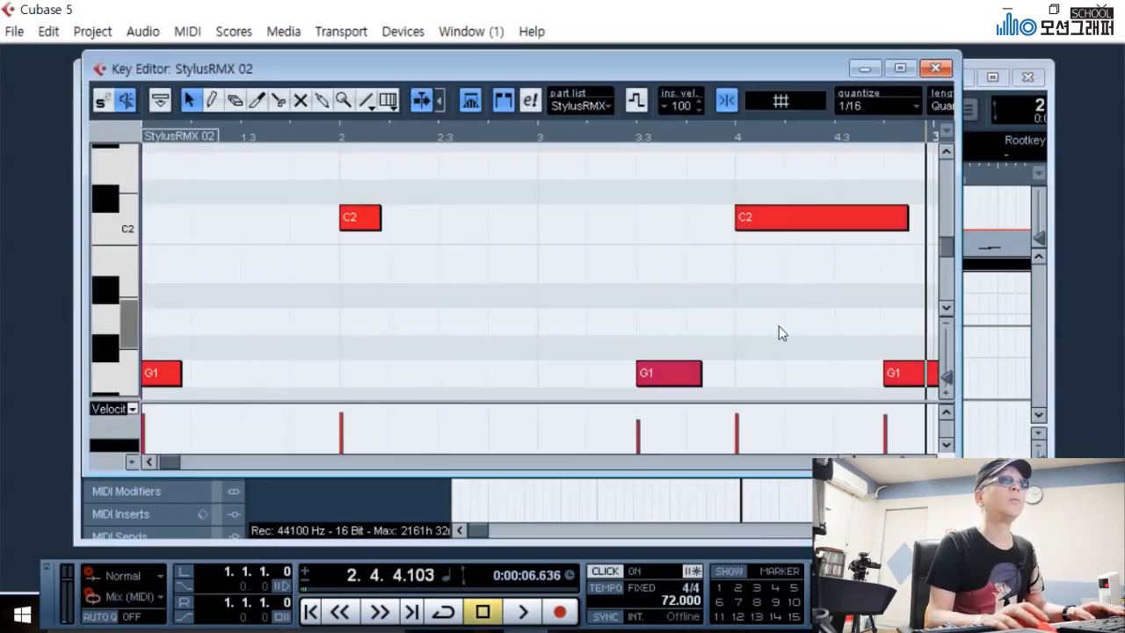
pyautogui.press('space')
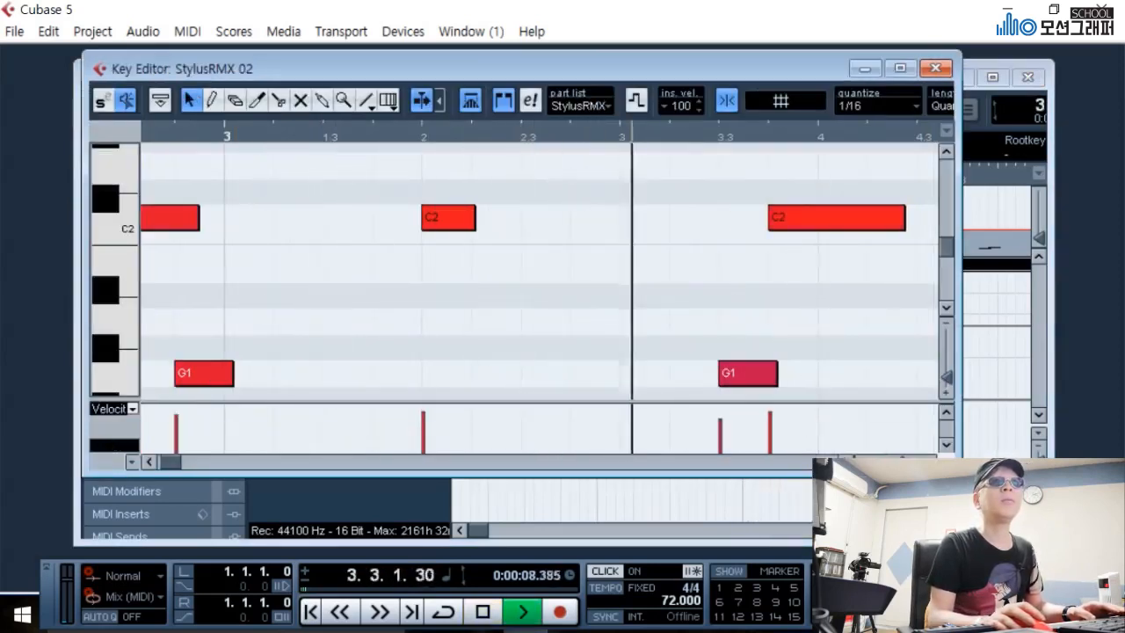
pyautogui.press('space')
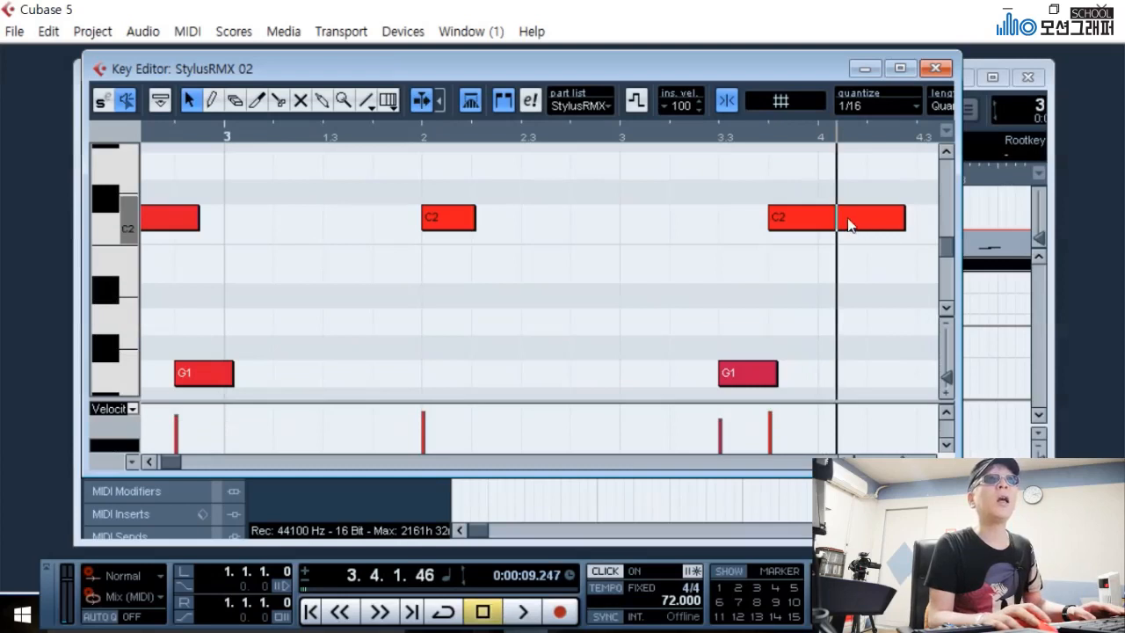
pyautogui.moveTo(849, 223); pyautogui.dragTo(693, 234)
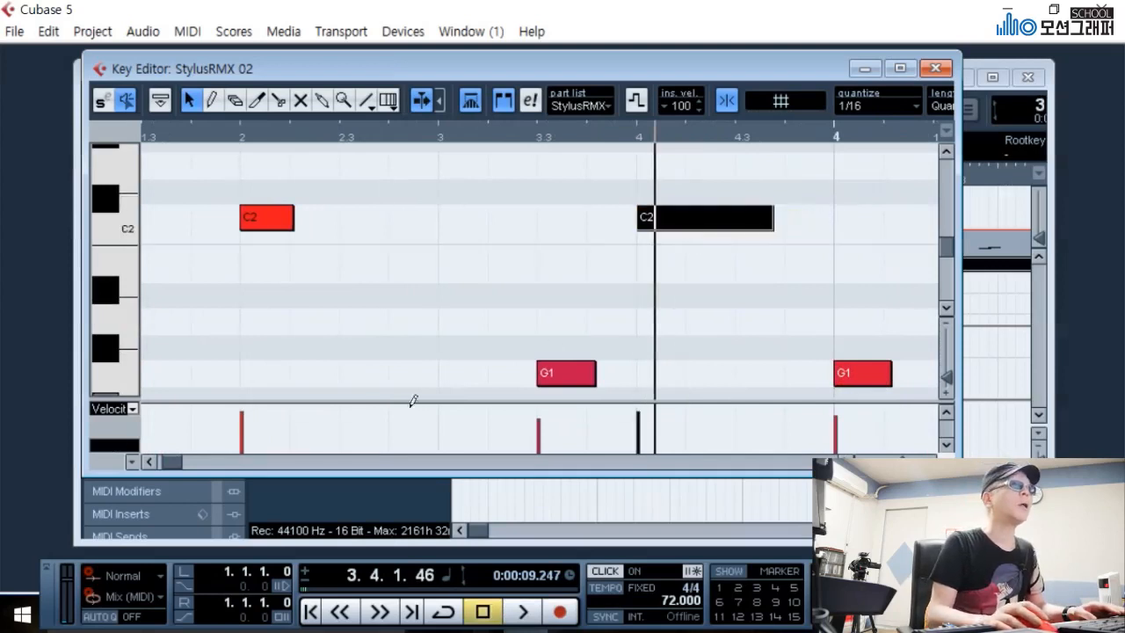
# - Play the recorded part from position 2.2.4 and stop just before bar 3
pyautogui.click(148, 461)
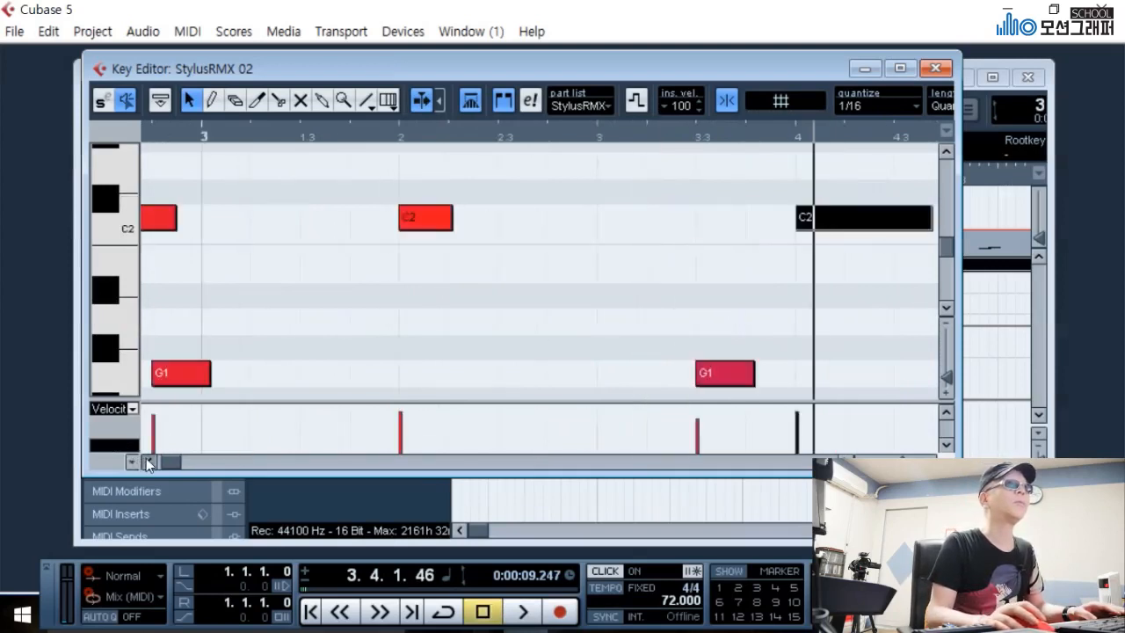
pyautogui.click(311, 133)
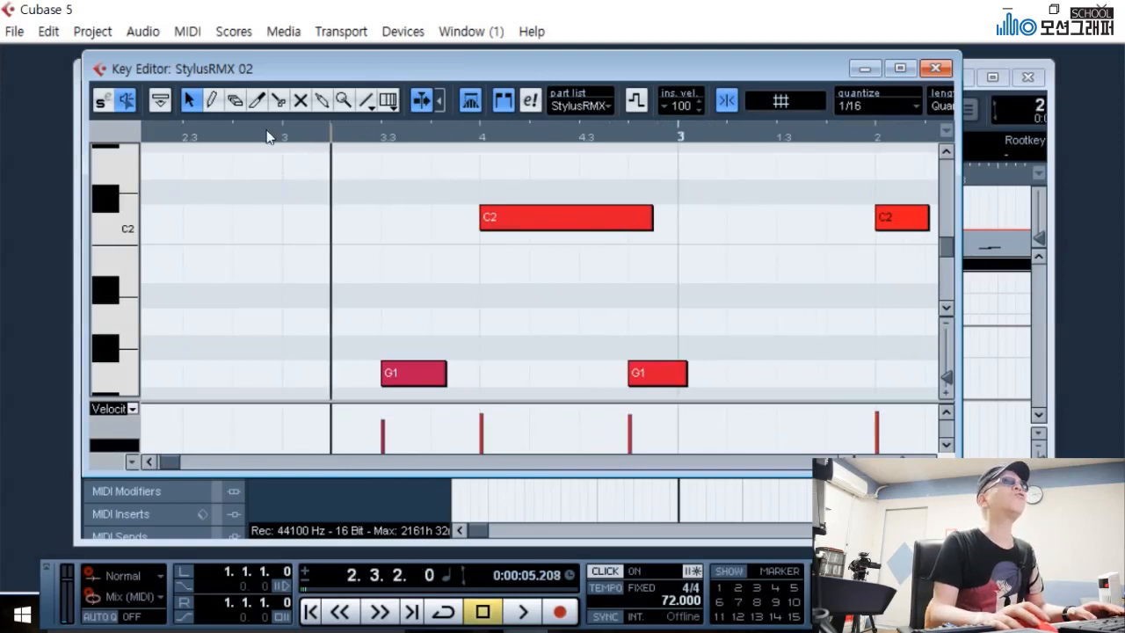
pyautogui.click(233, 133)
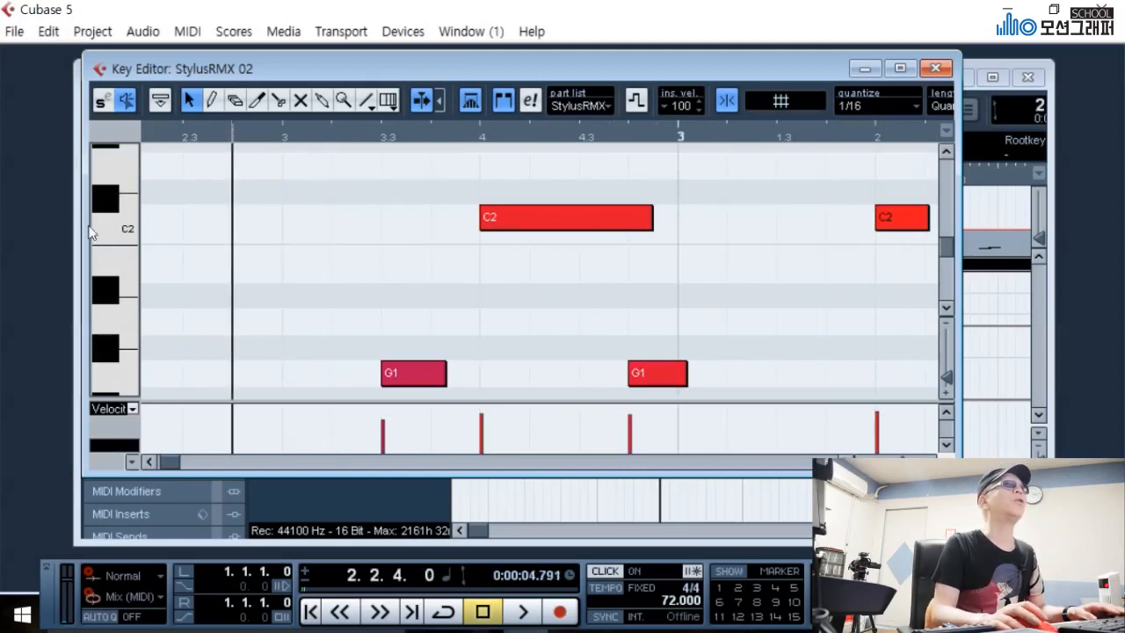
pyautogui.press('space')
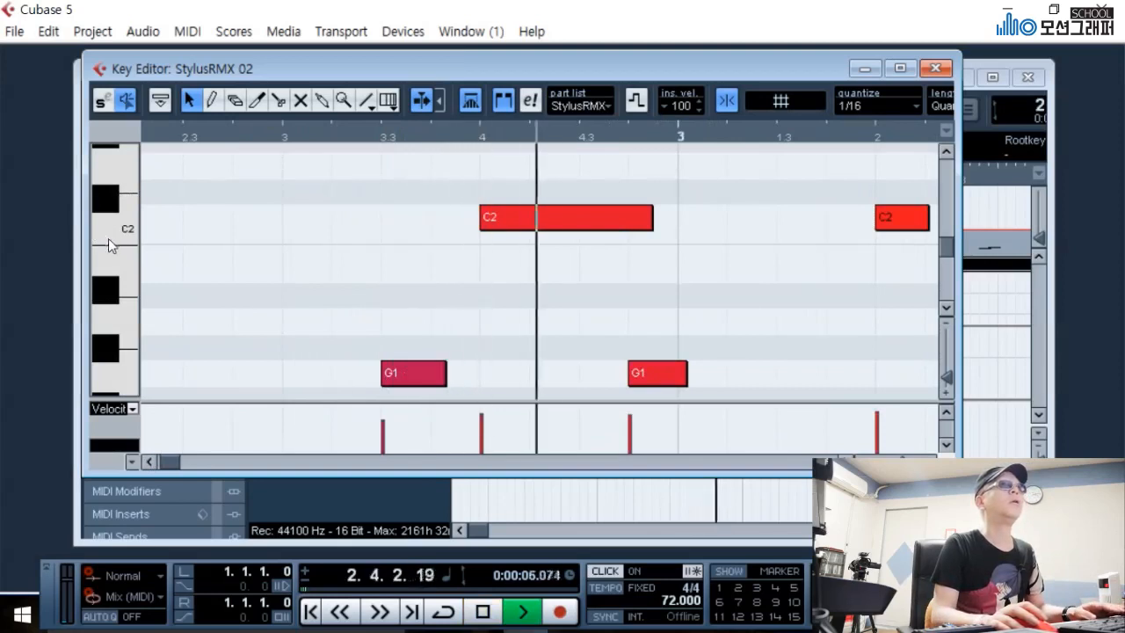
pyautogui.press('space')
pyautogui.scroll(-2, 602, 326)
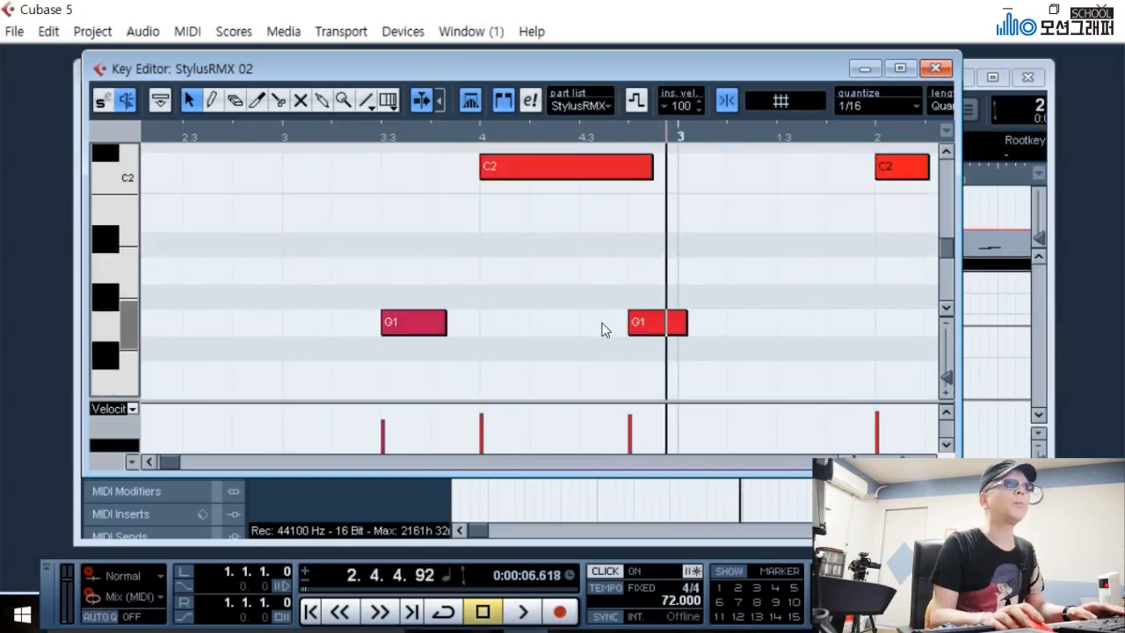
# - Play the part from the start of bar 2, and move the early G1 note onto beat 1 of bar 3
pyautogui.click(151, 461)
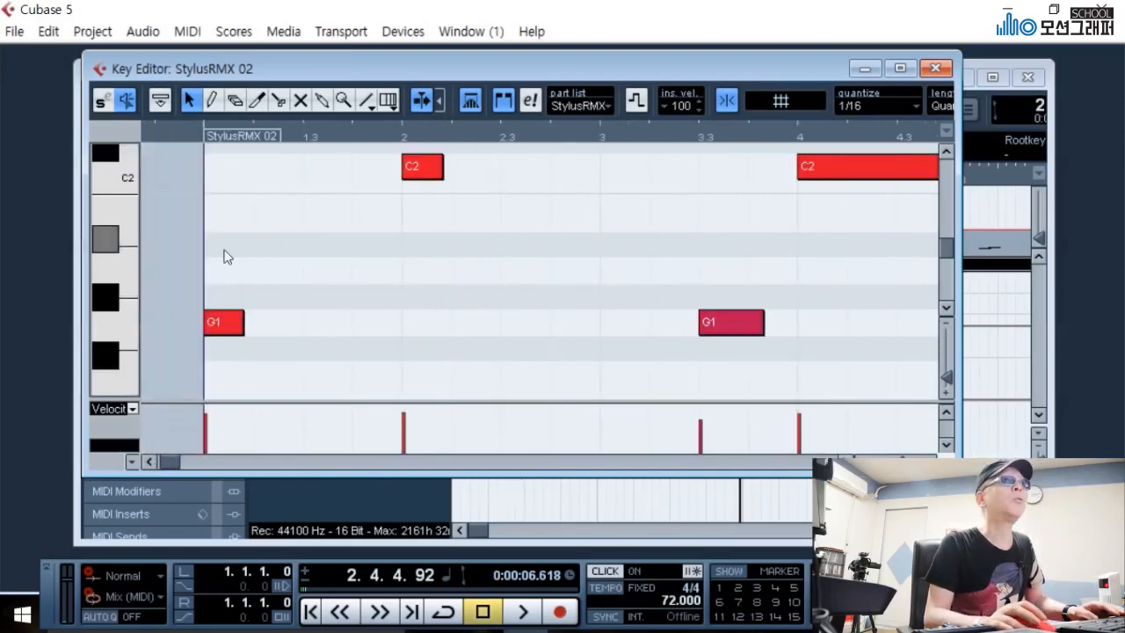
pyautogui.click(195, 130)
pyautogui.press('space')
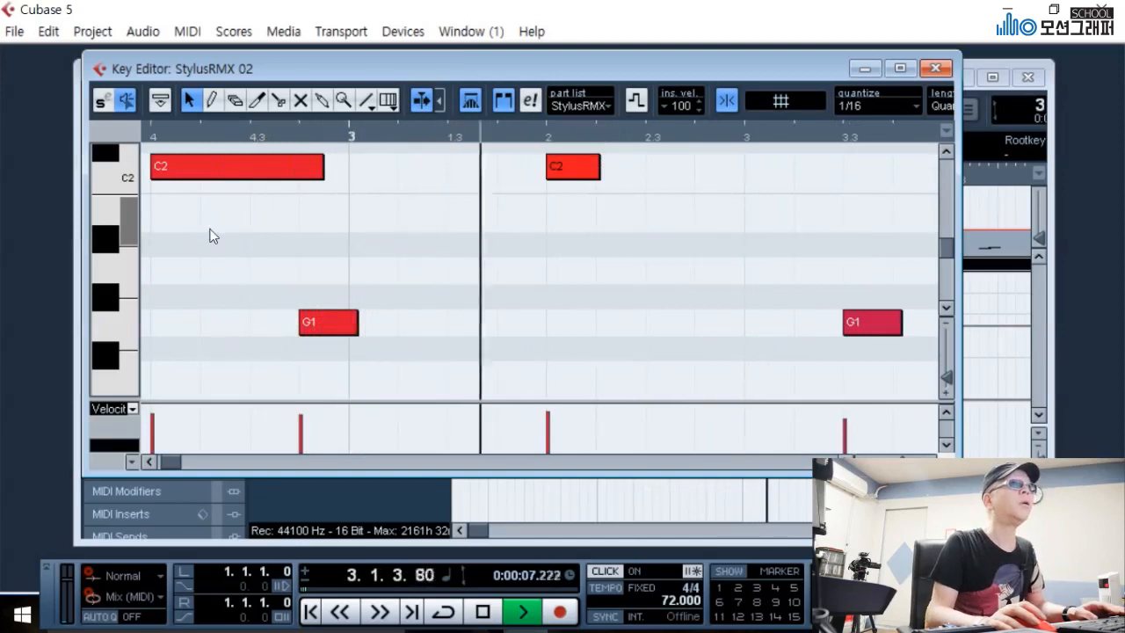
pyautogui.press('space')
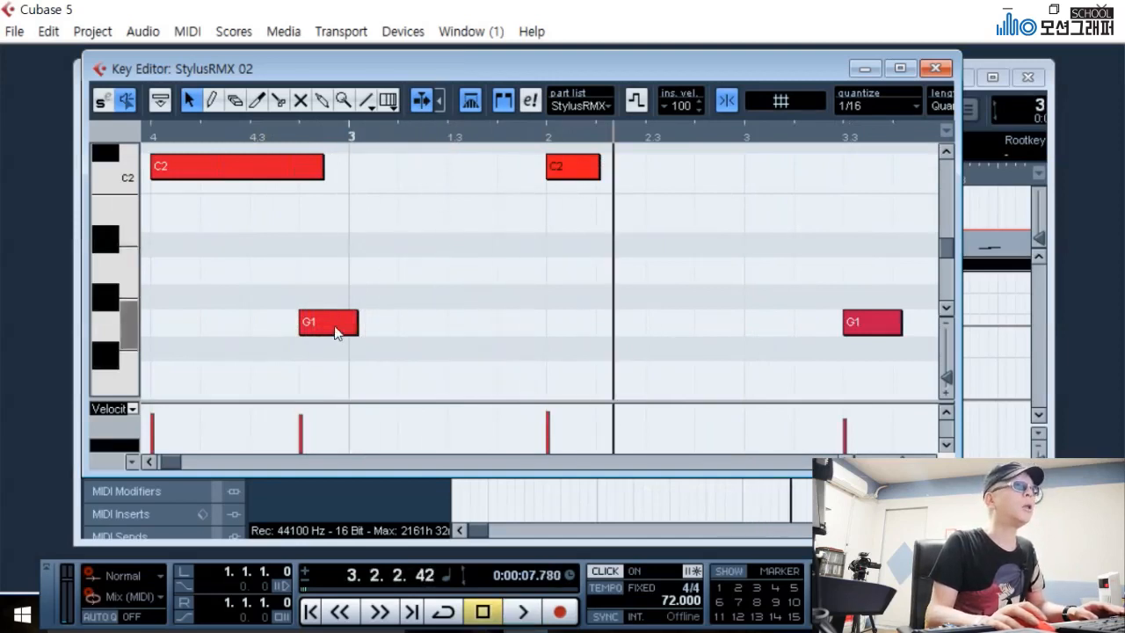
pyautogui.moveTo(334, 328); pyautogui.dragTo(382, 327)
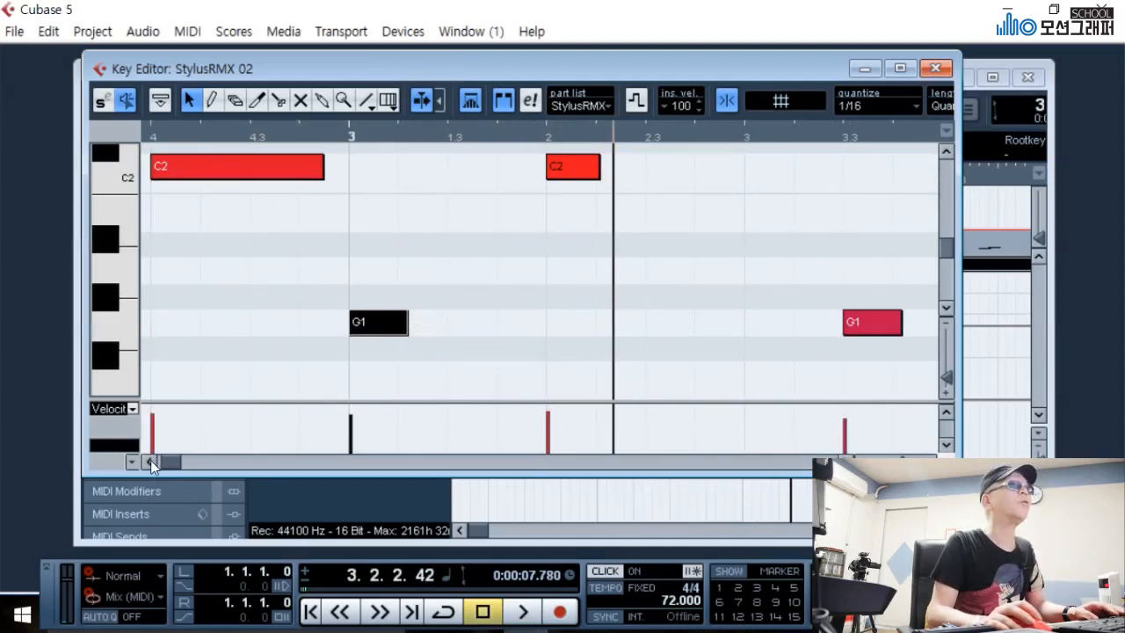
# - Play the part from bar 2 through bar 4, and move the early last C2 note onto beat 4 of bar 4
pyautogui.moveTo(151, 460); pyautogui.dragTo(150, 459)
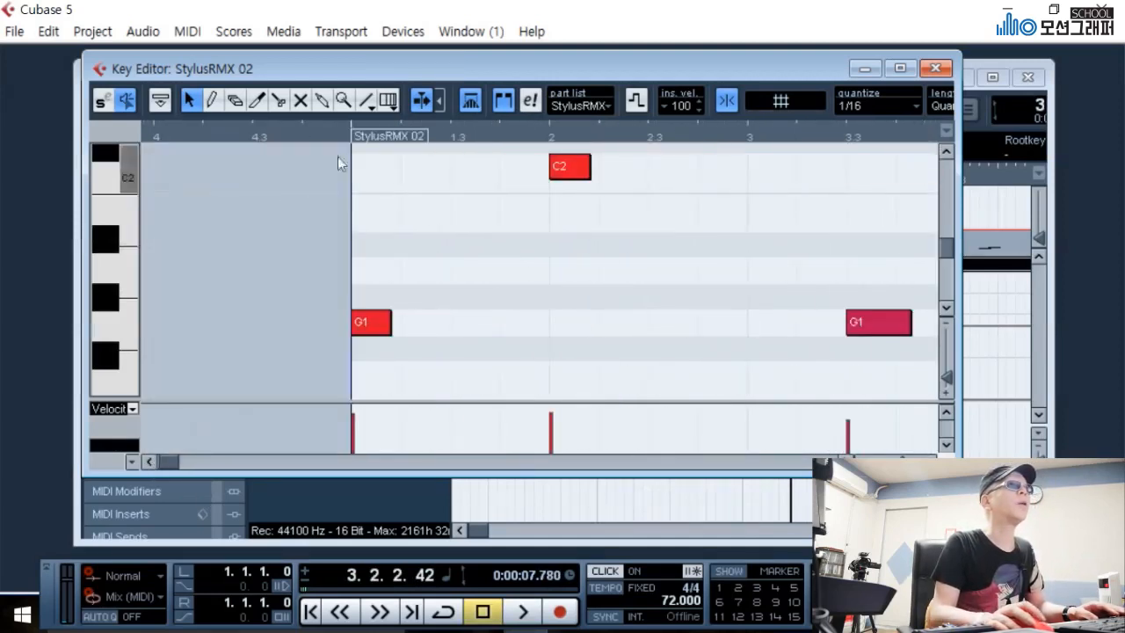
pyautogui.click(343, 130)
pyautogui.press('space')
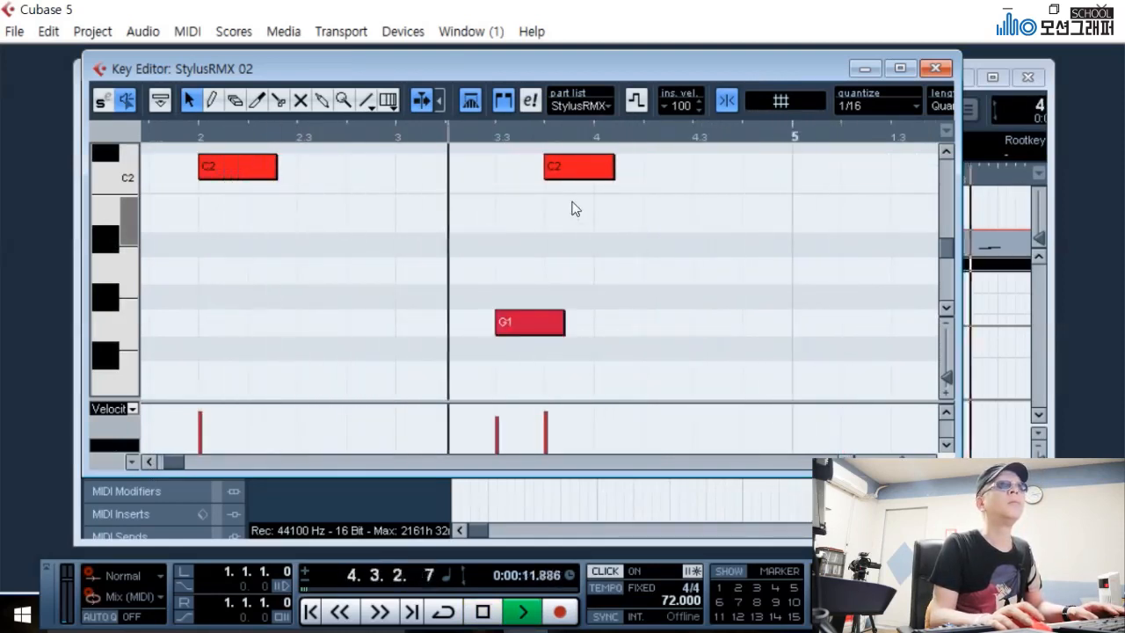
pyautogui.press('space')
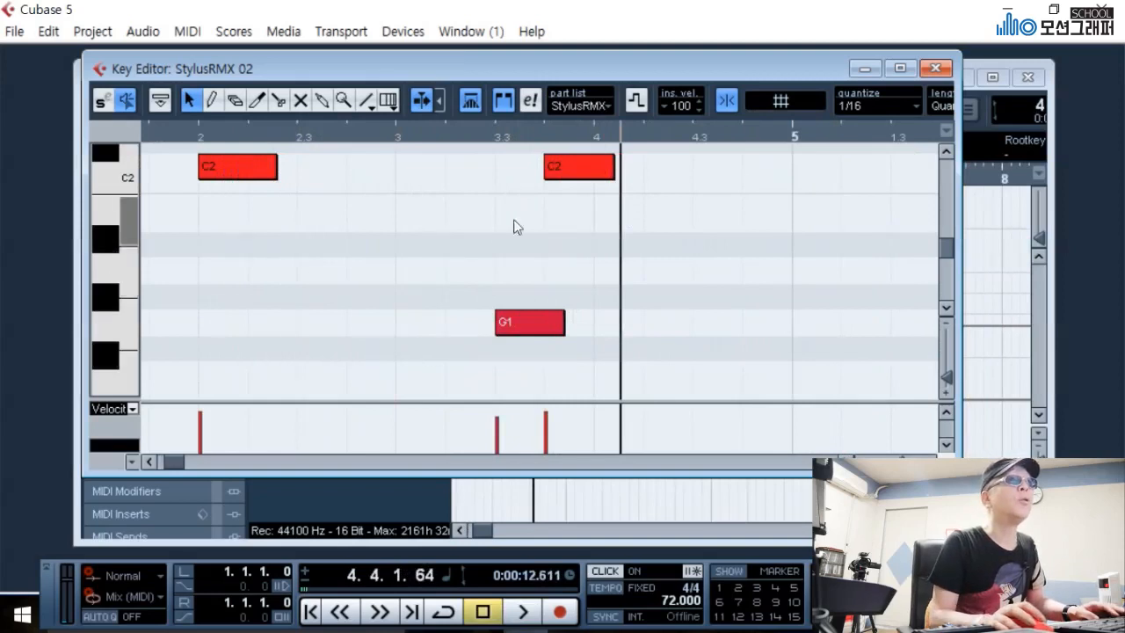
pyautogui.moveTo(564, 167); pyautogui.dragTo(614, 171)
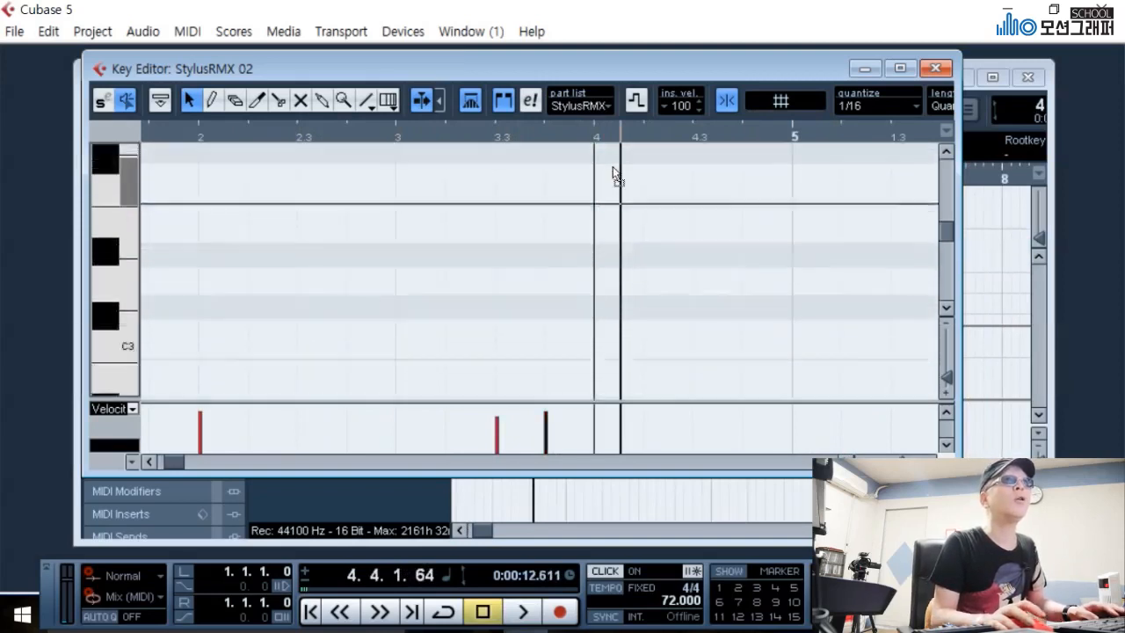
pyautogui.hotkey('ctrl', 'z')
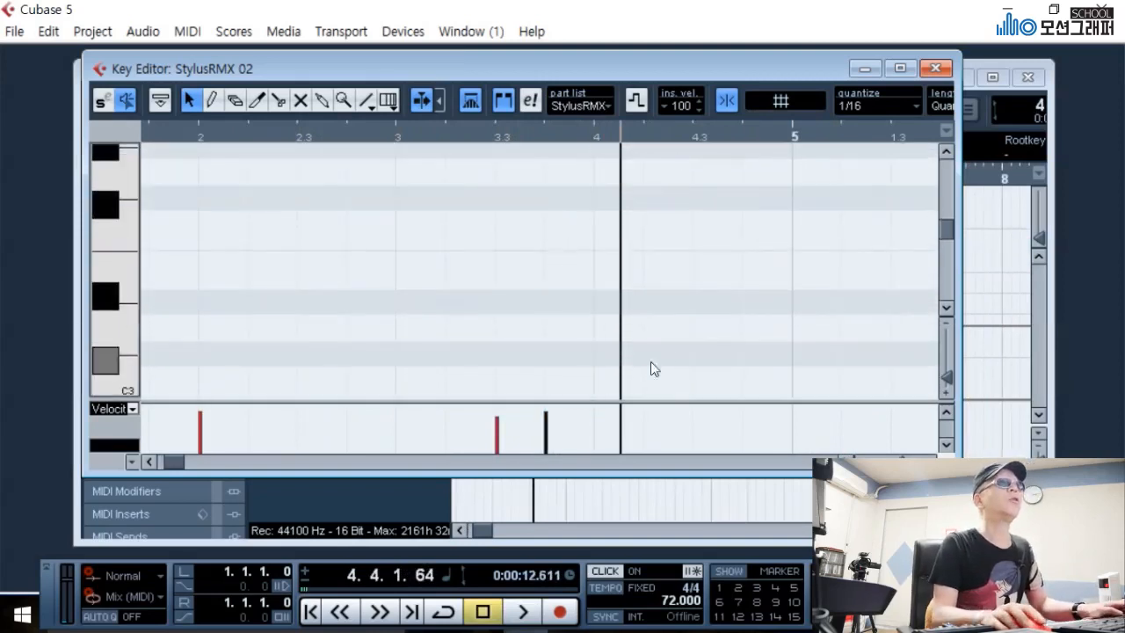
pyautogui.scroll(-6, 641, 289)
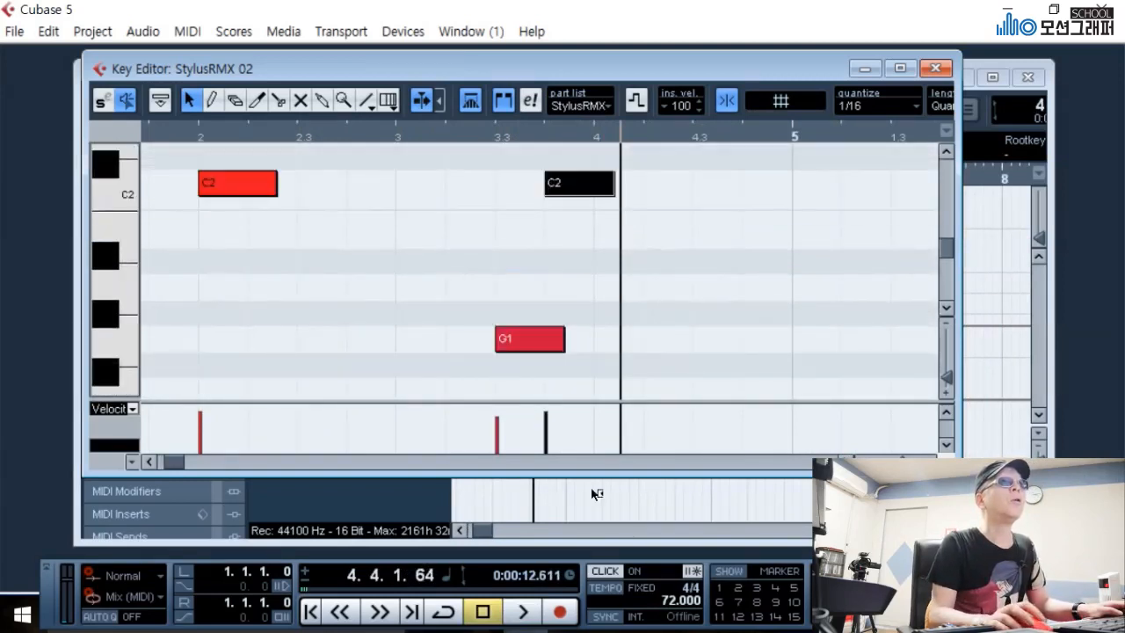
pyautogui.moveTo(586, 195); pyautogui.dragTo(650, 212)
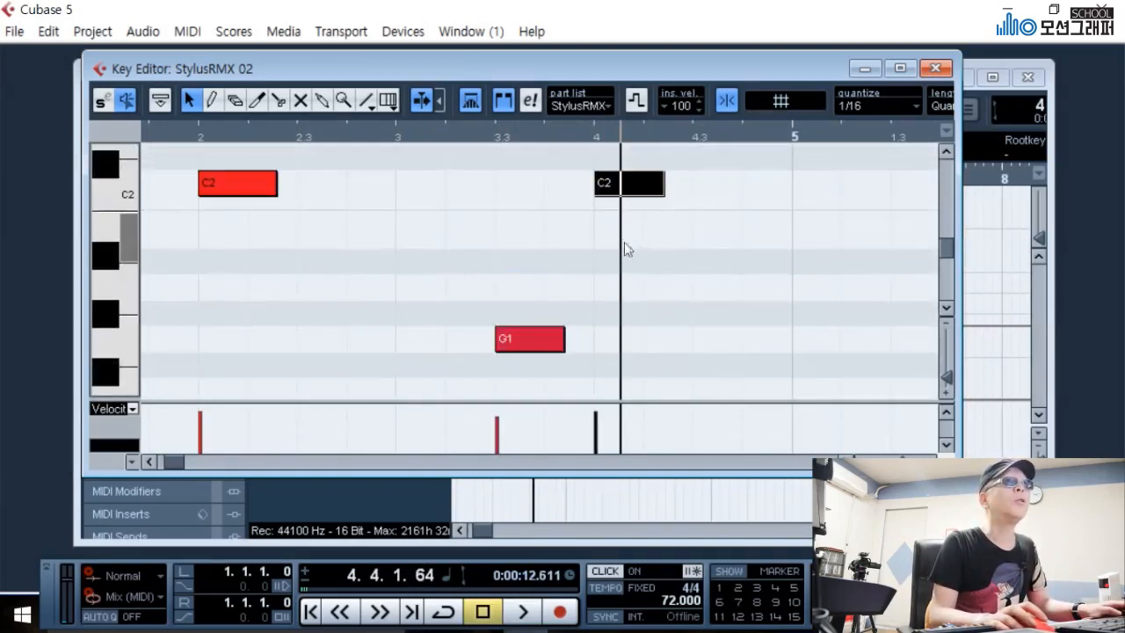
# - Play the end of bar 4 from just after beat 3, stop before bar 5, and close the Key Editor
pyautogui.click(444, 136)
pyautogui.press('space')
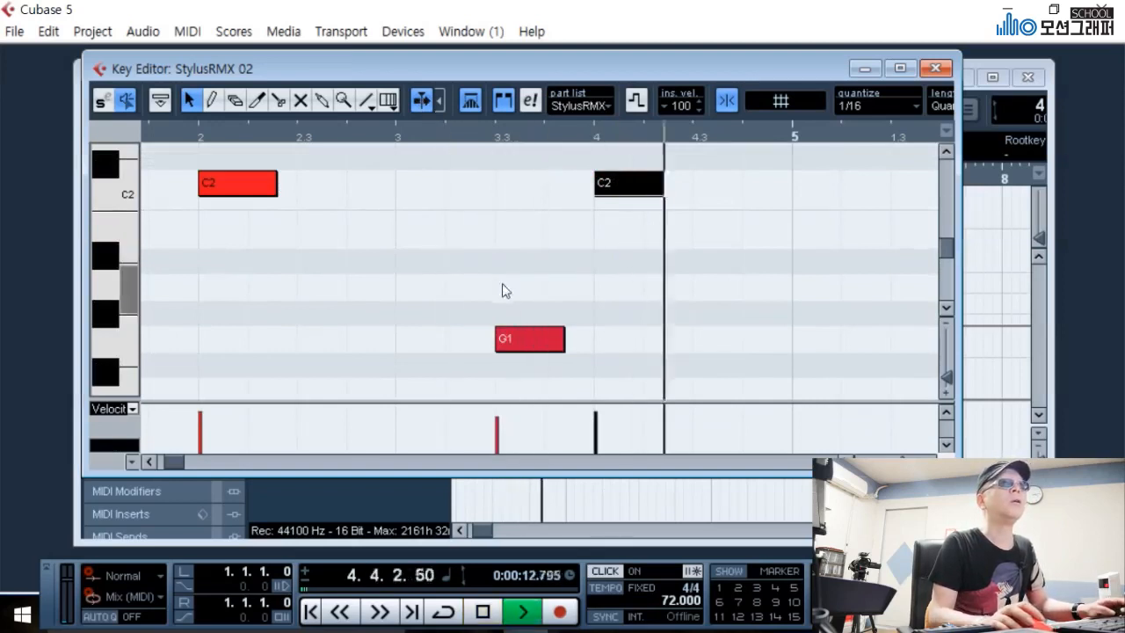
pyautogui.press('space')
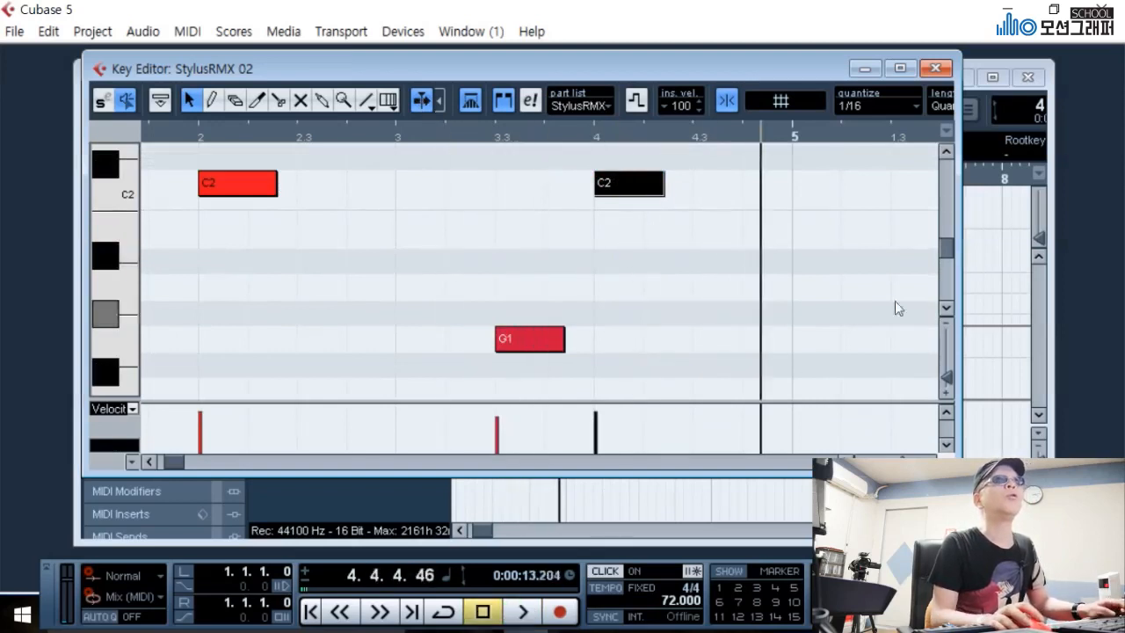
pyautogui.click(937, 69)
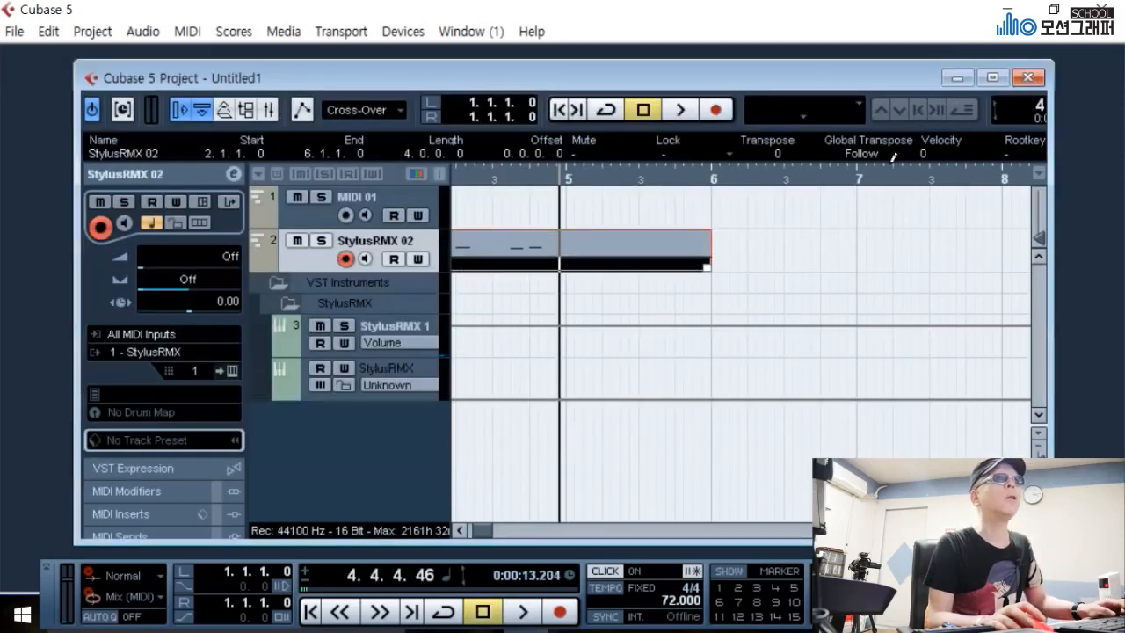
# - Place the cursor at bar 5, split the StylusRMX 02 part there, and delete the empty section after it
pyautogui.click(564, 175)
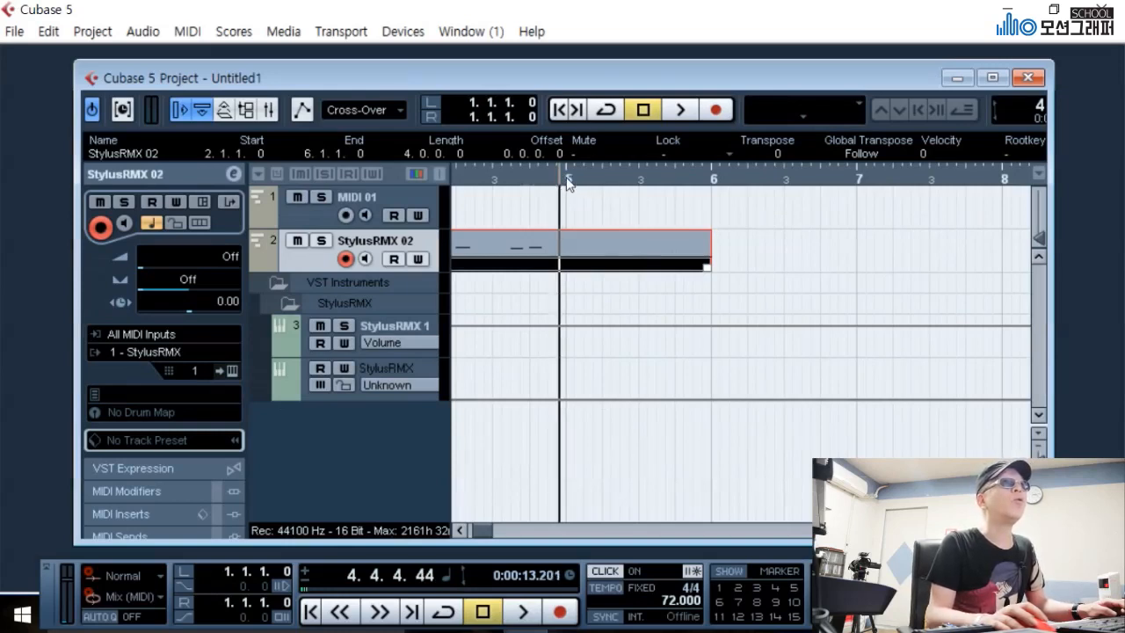
pyautogui.click(568, 180)
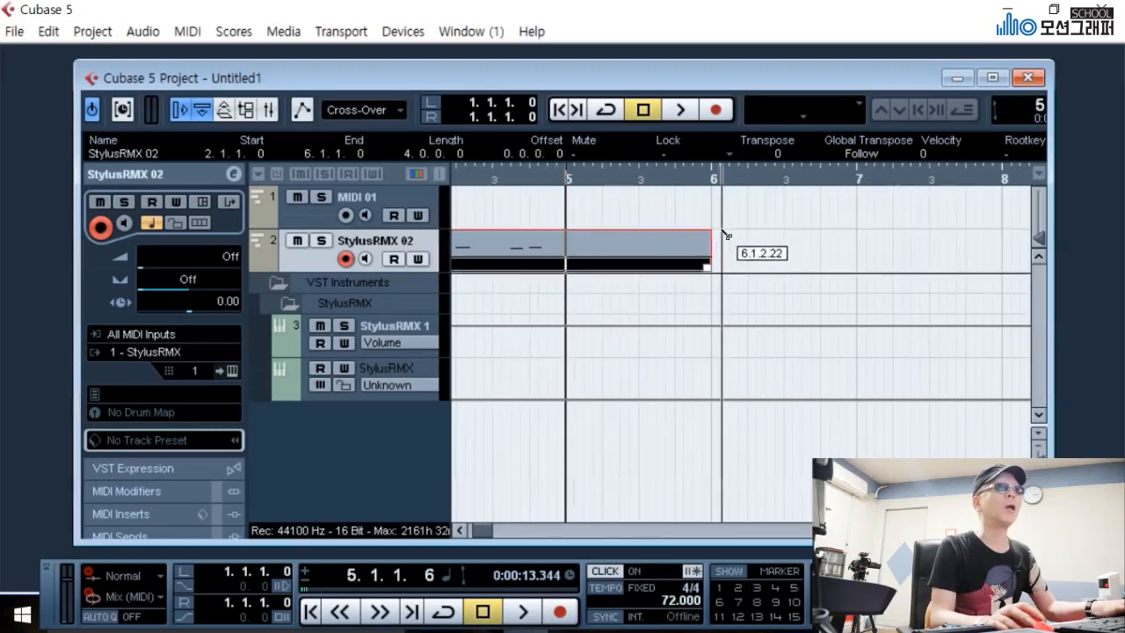
pyautogui.click(568, 246)
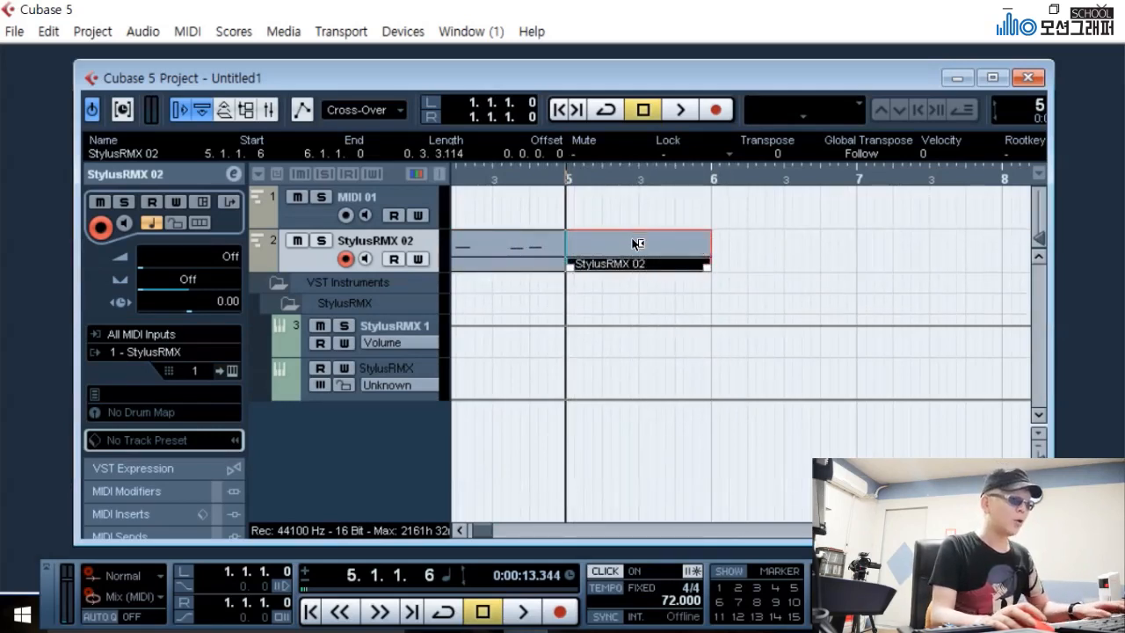
pyautogui.press('Delete')
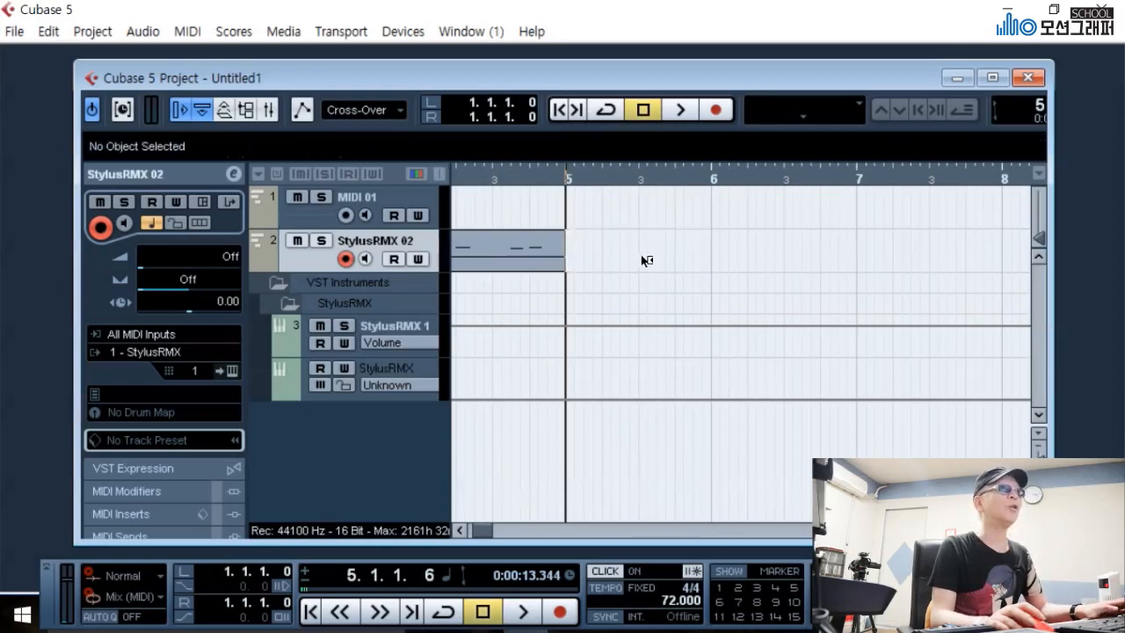
# - Copy the trimmed StylusRMX 02 part to bar 5 and delete the copy
pyautogui.moveTo(633, 257); pyautogui.dragTo(509, 300)
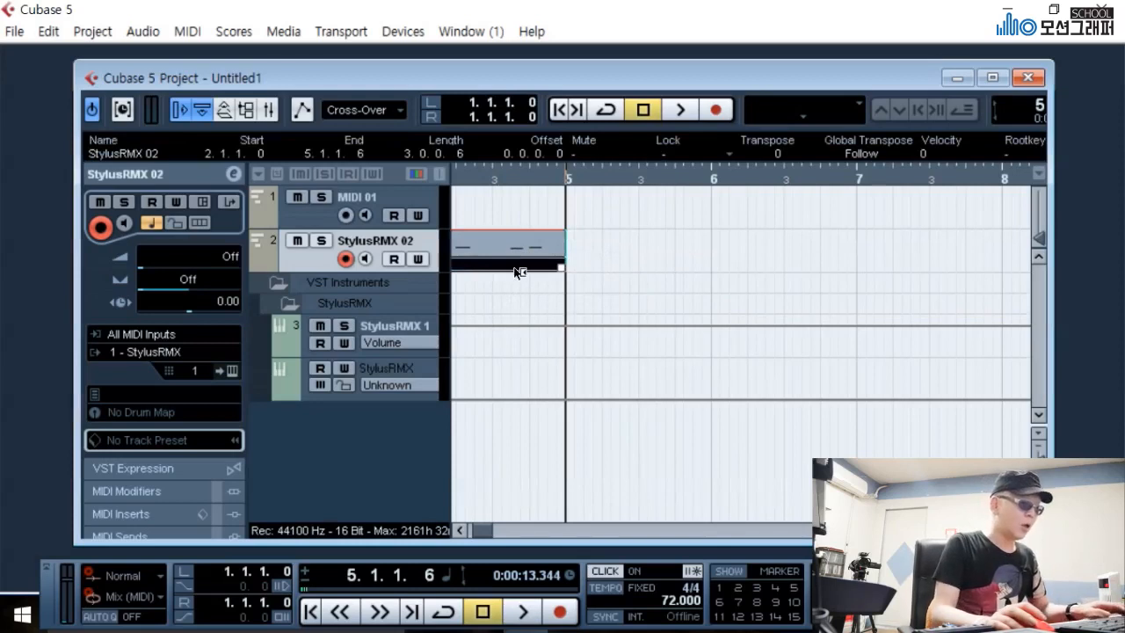
pyautogui.moveTo(514, 267); pyautogui.dragTo(938, 302)
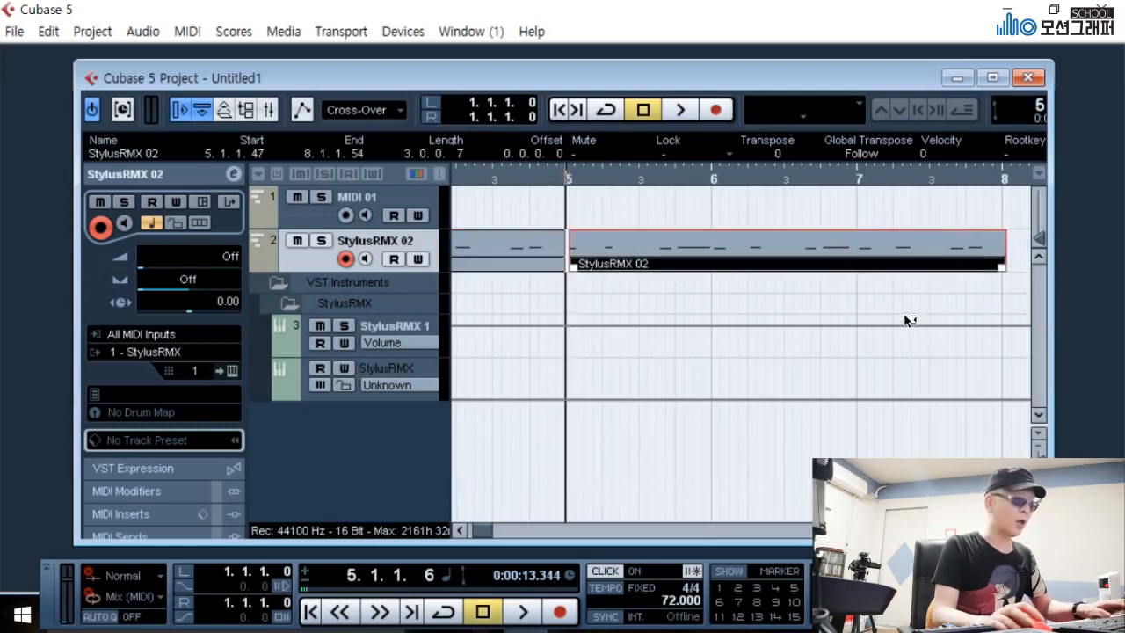
pyautogui.press('Delete')
# - Repeat the trimmed StylusRMX 02 part with a count of 10 and Shared Copies off
pyautogui.click(522, 267)
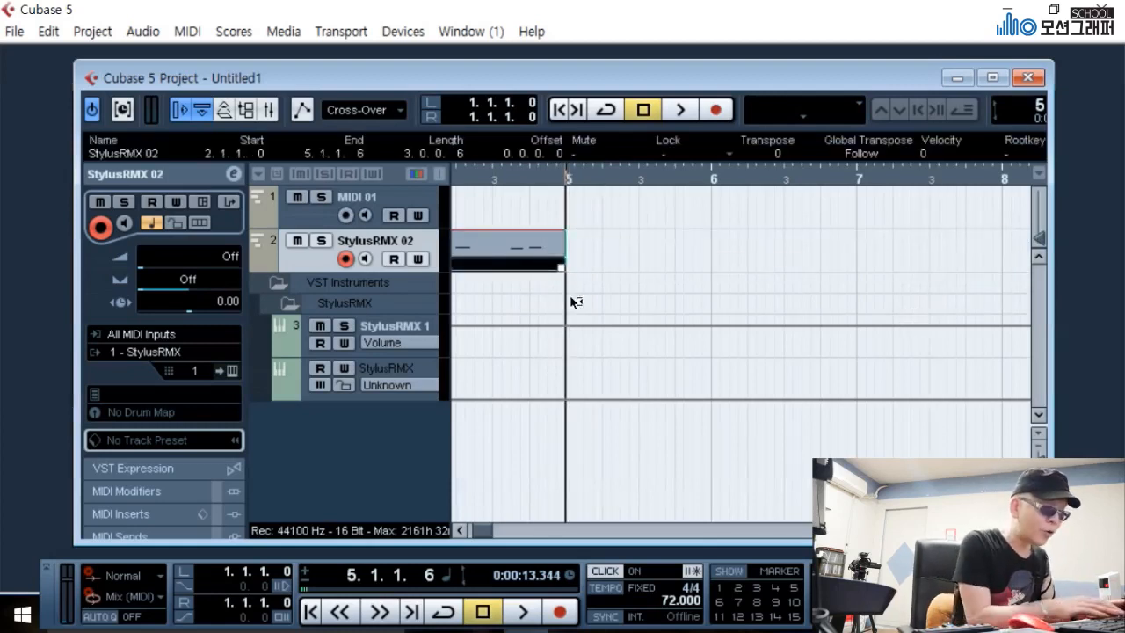
pyautogui.hotkey('ctrl', 'k')
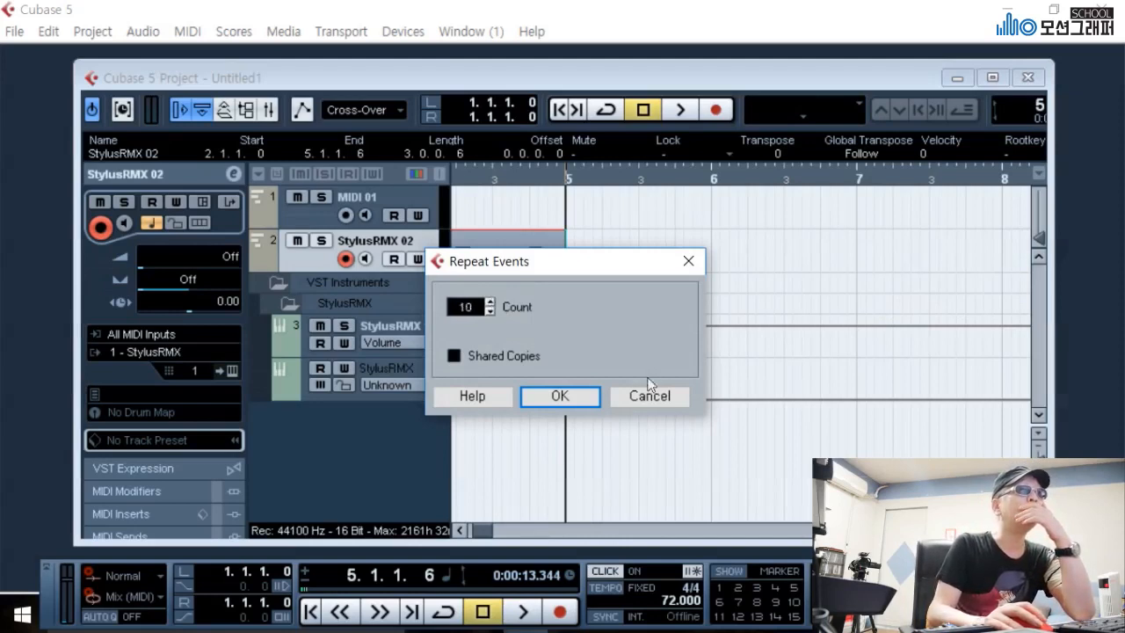
pyautogui.click(560, 397)
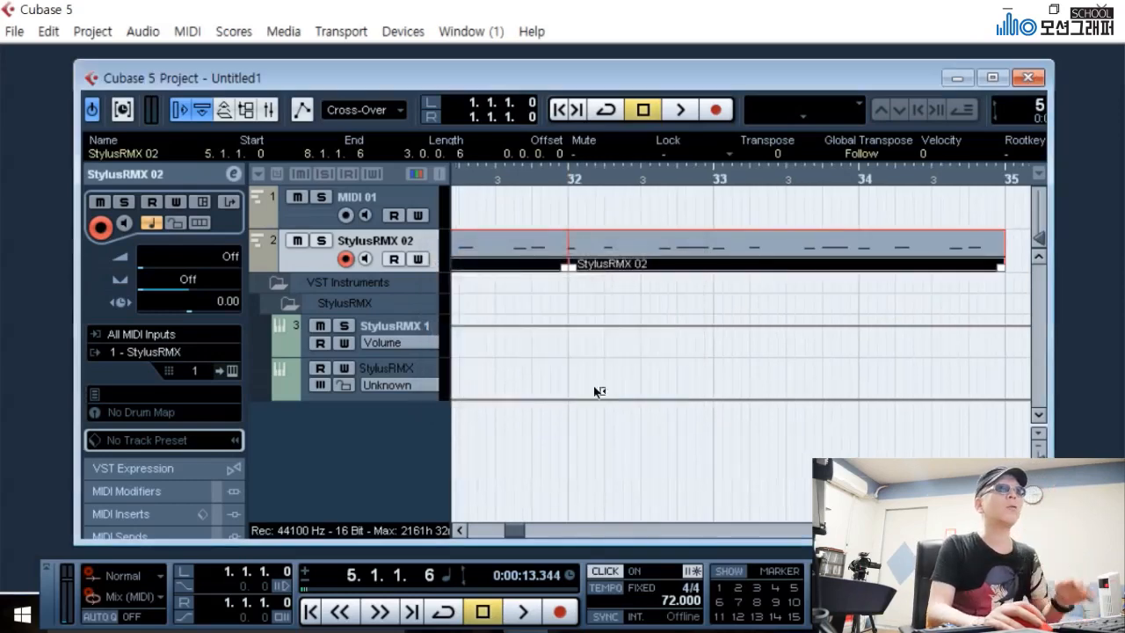
# - Return to the start of the project, play the arrangement from bar 2, and stop before bar 4
pyautogui.moveTo(515, 527); pyautogui.dragTo(467, 531)
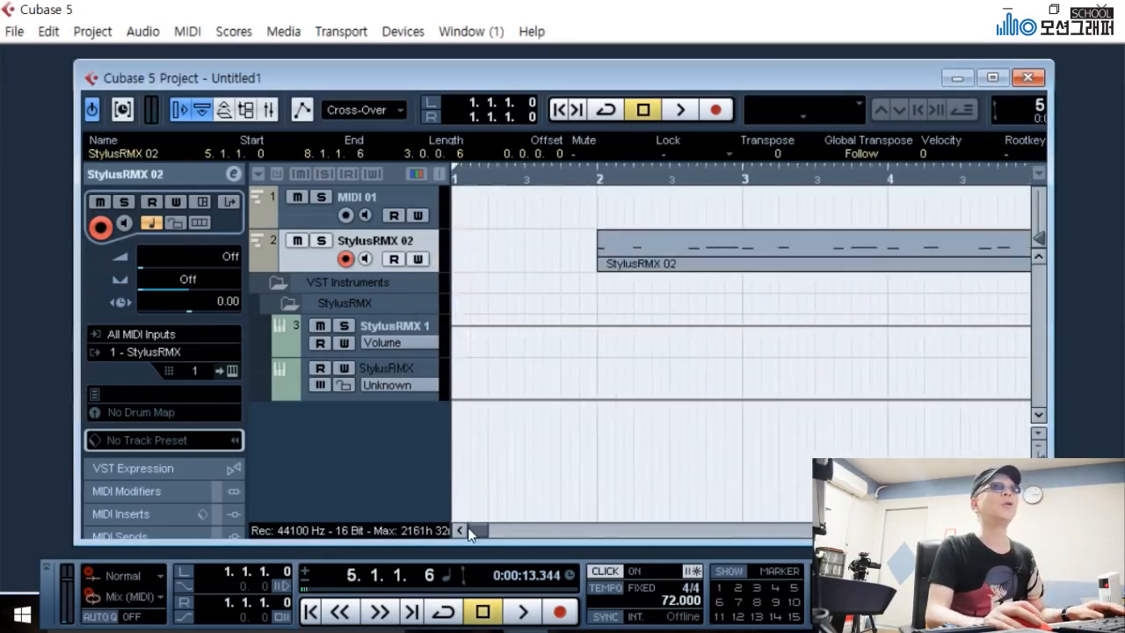
pyautogui.click(601, 182)
pyautogui.press('space')
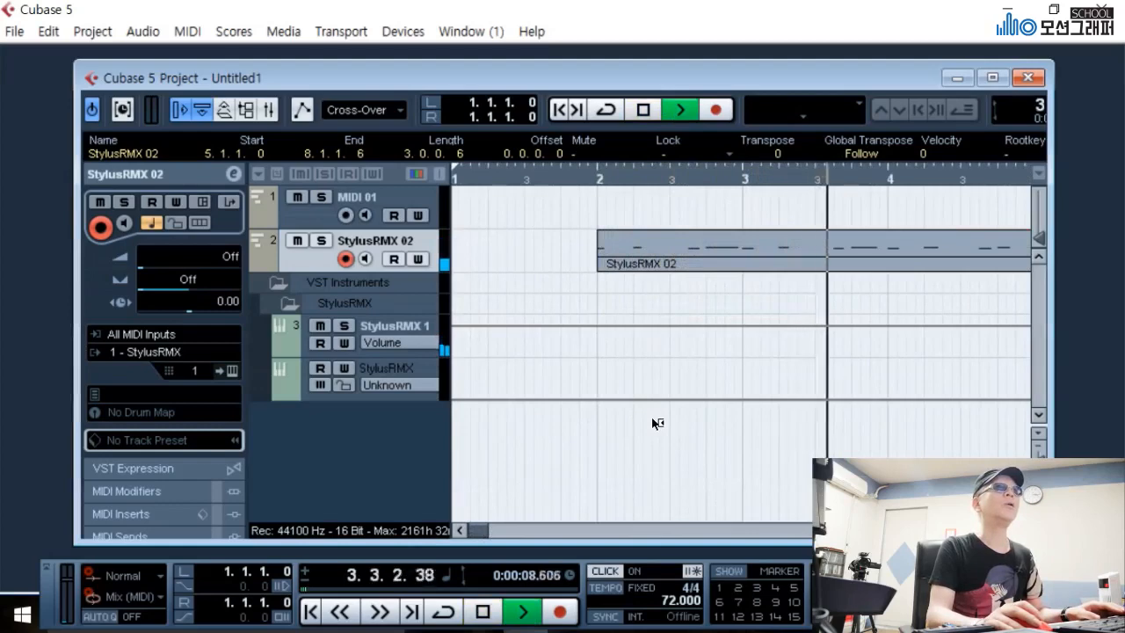
pyautogui.press('space')
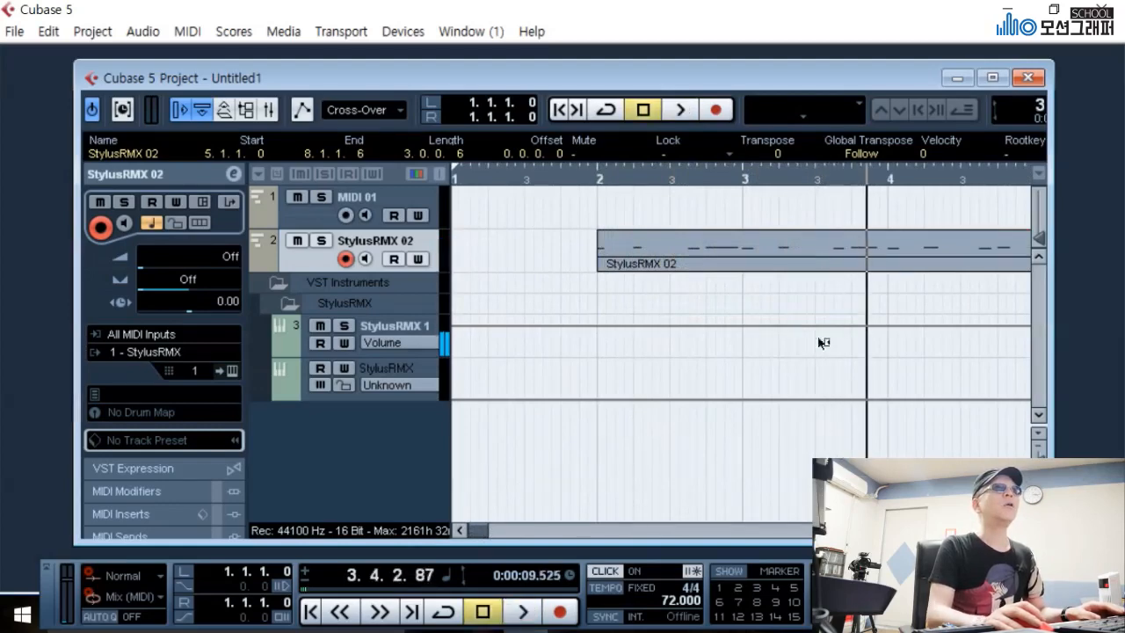
# - Open the first StylusRMX 02 part in the Key Editor and lengthen bar 2's beat 2 C2 note to end at 2.3
pyautogui.click(599, 180)
pyautogui.doubleClick(768, 254)
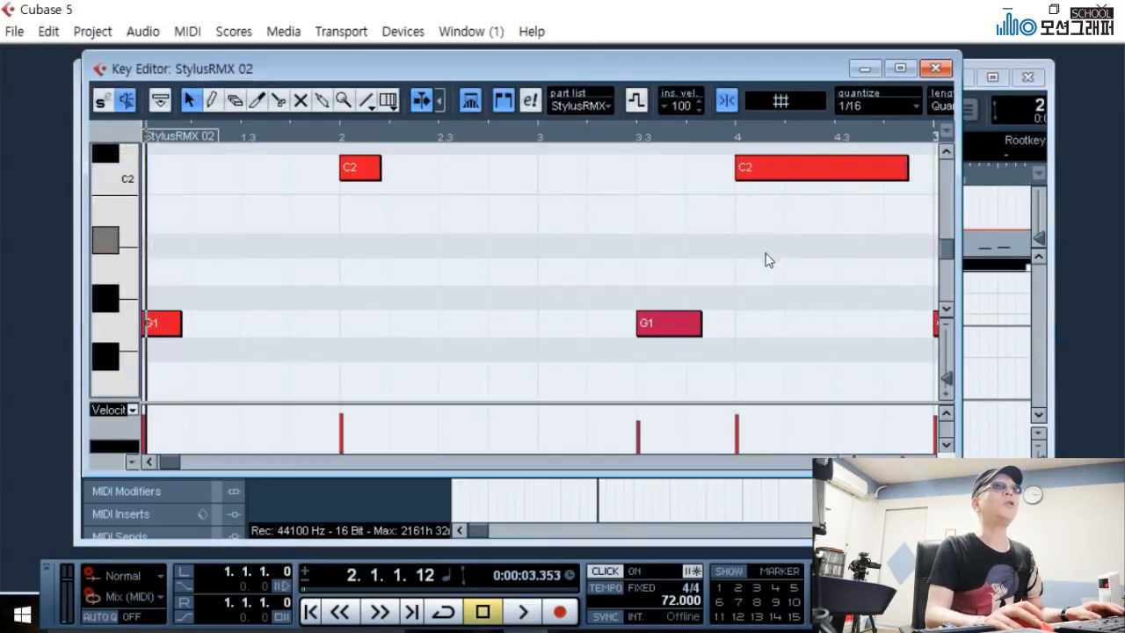
pyautogui.scroll(1, 745, 254)
pyautogui.scroll(-1, 516, 189)
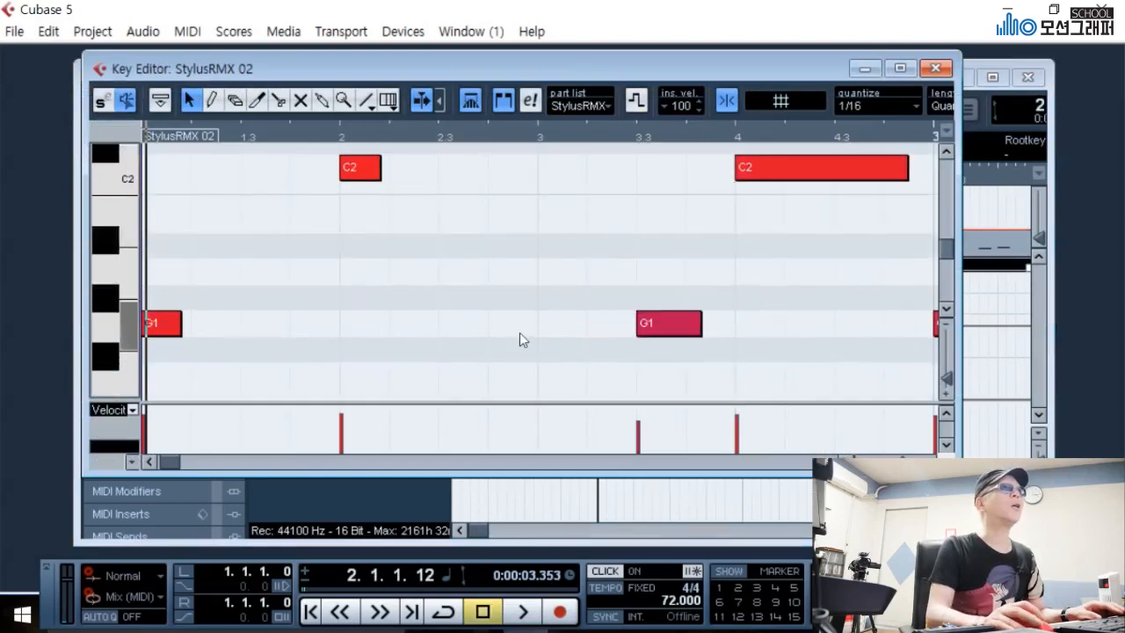
pyautogui.click(370, 168)
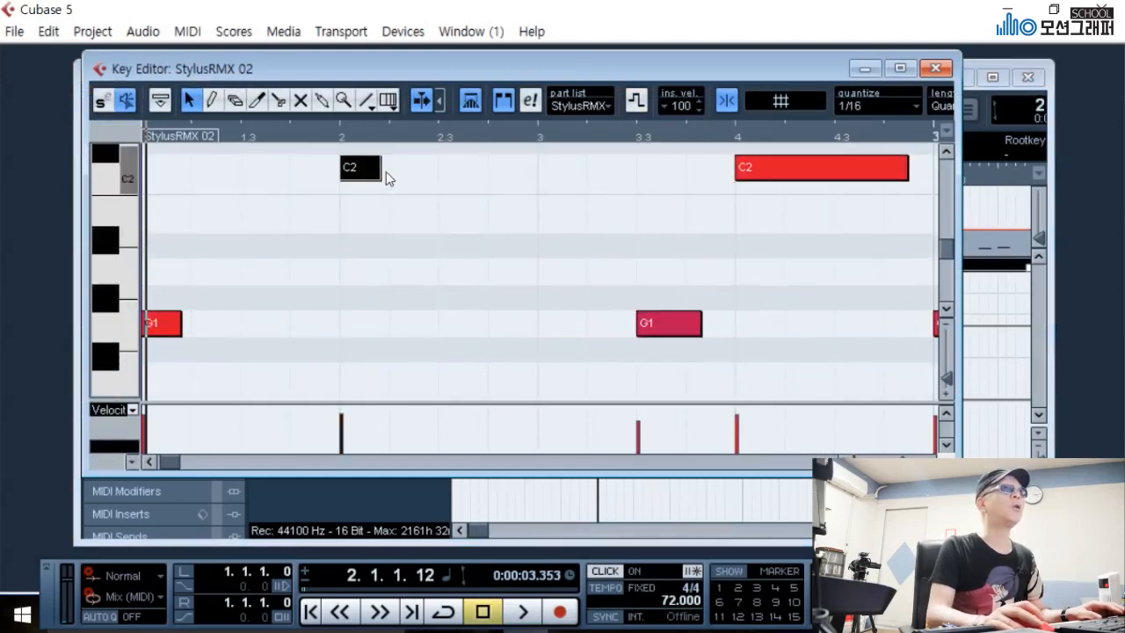
pyautogui.moveTo(380, 170); pyautogui.dragTo(429, 174)
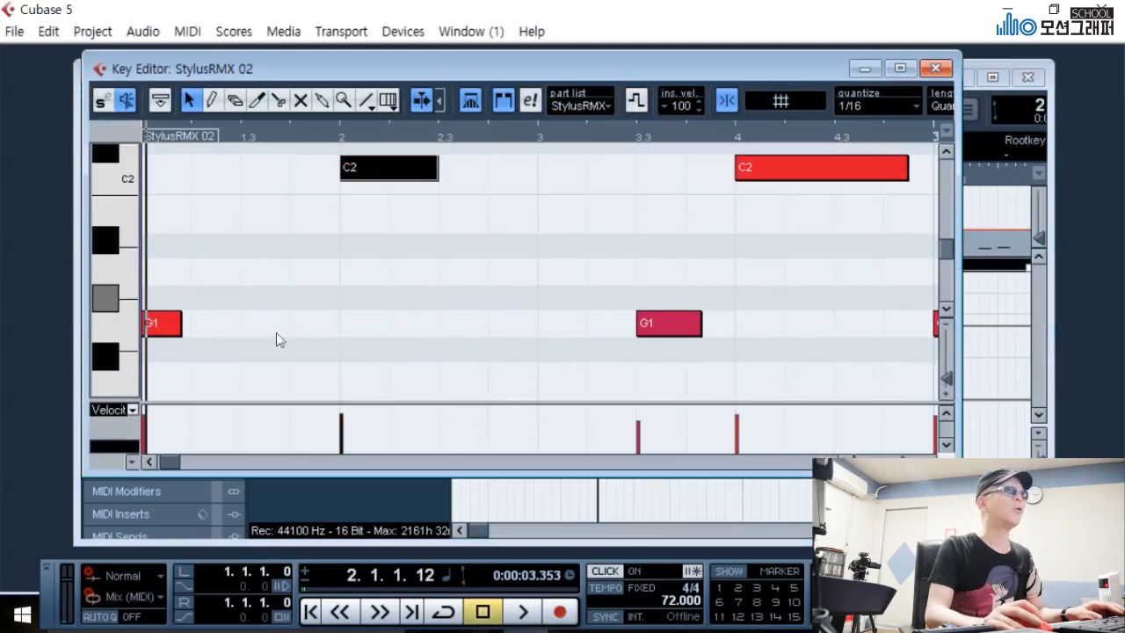
# - Play back the start of the StylusRMX 02 part and lengthen bar 2's first G1 note to end at 2.1.3
pyautogui.click(149, 462)
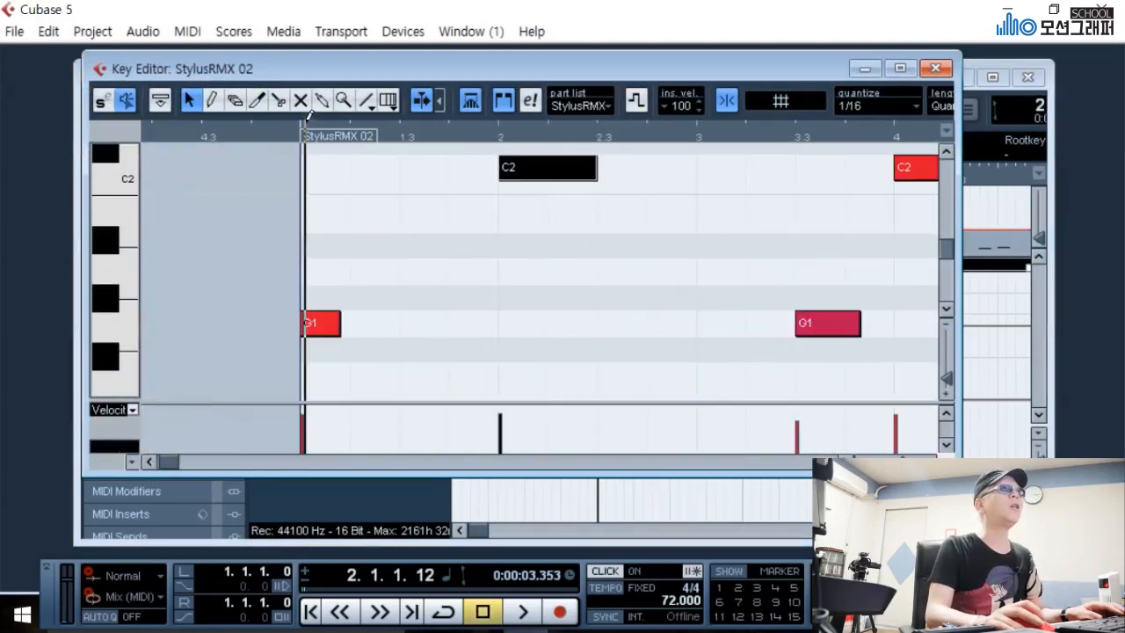
pyautogui.press('space')
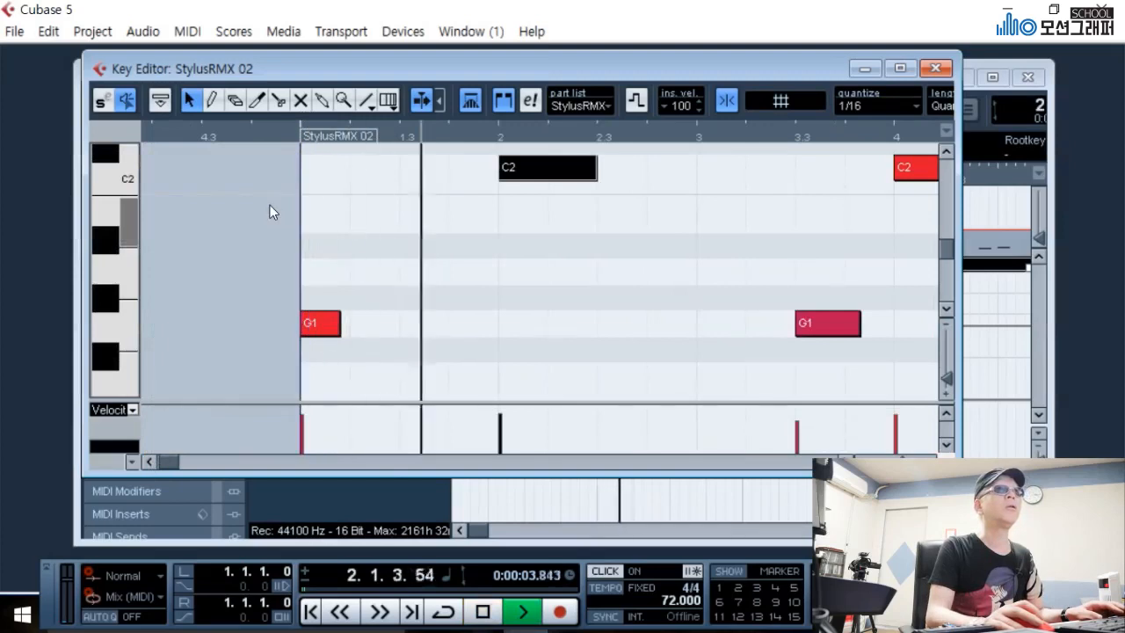
pyautogui.press('space')
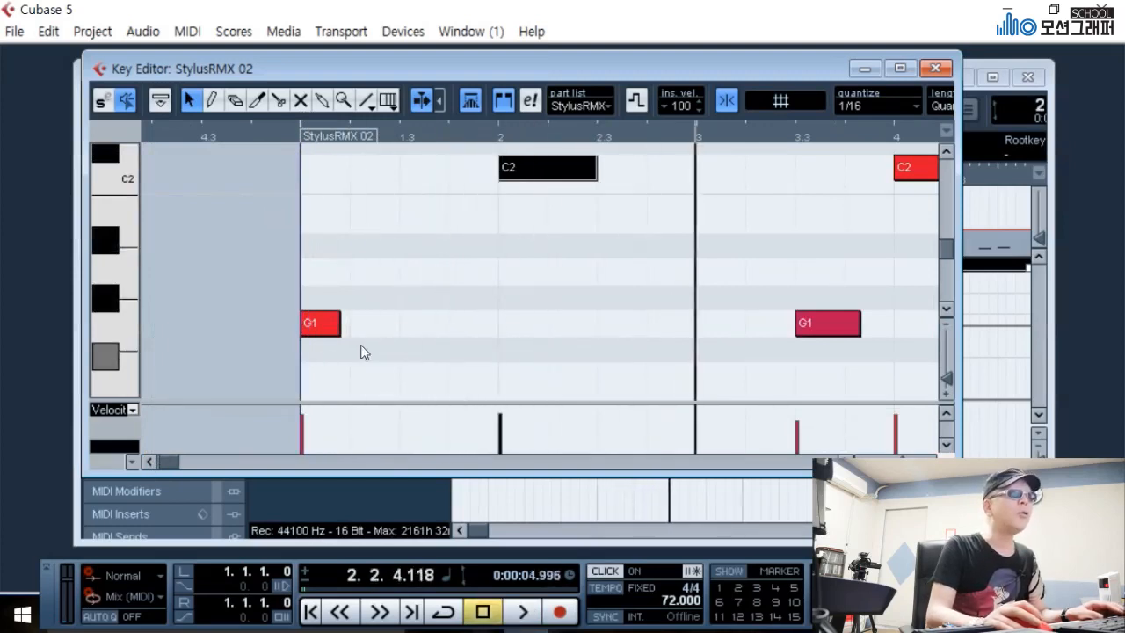
pyautogui.moveTo(339, 327); pyautogui.dragTo(398, 329)
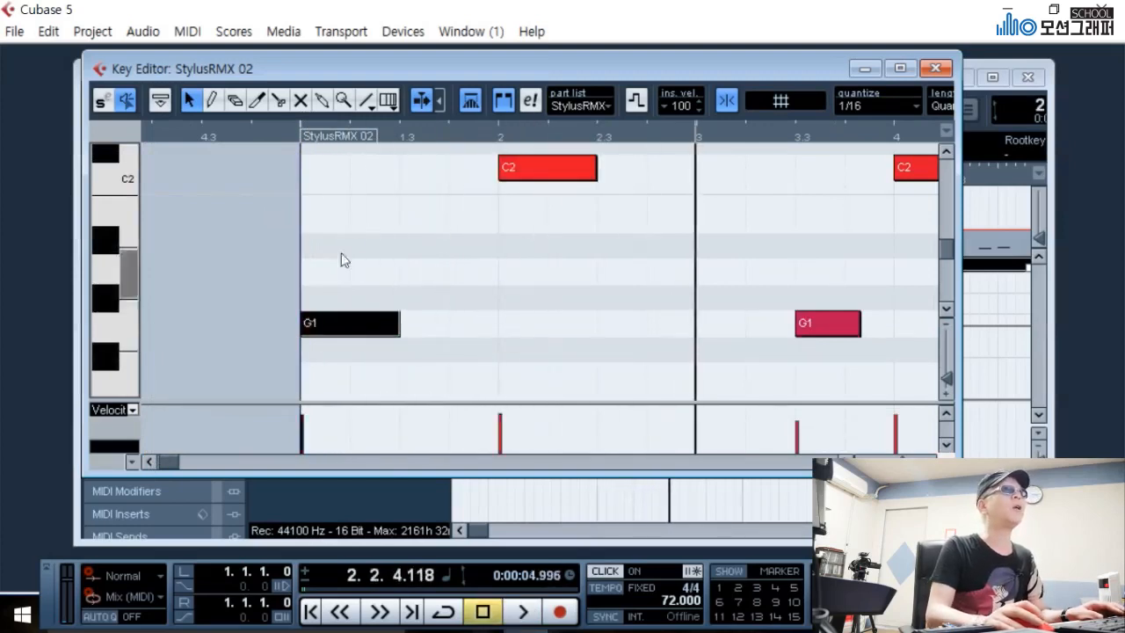
# - Play the part from its start through bar 3's beat 2 and lengthen that beat's C2 note to end at 3.2.3.0
pyautogui.click(287, 132)
pyautogui.press('space')
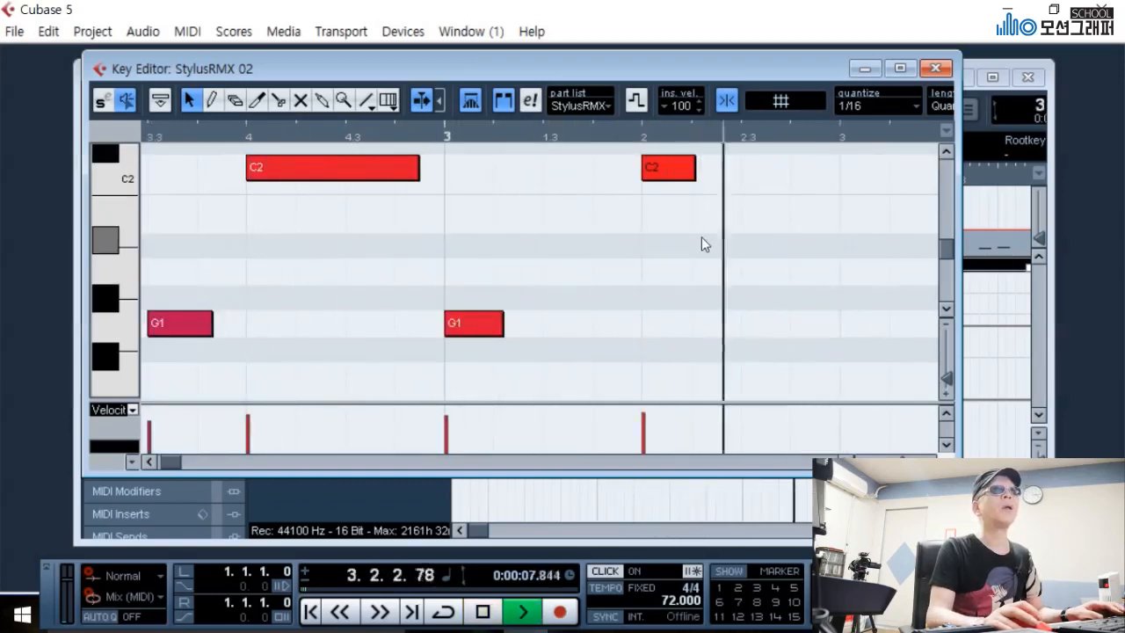
pyautogui.press('space')
pyautogui.moveTo(694, 168); pyautogui.dragTo(743, 171)
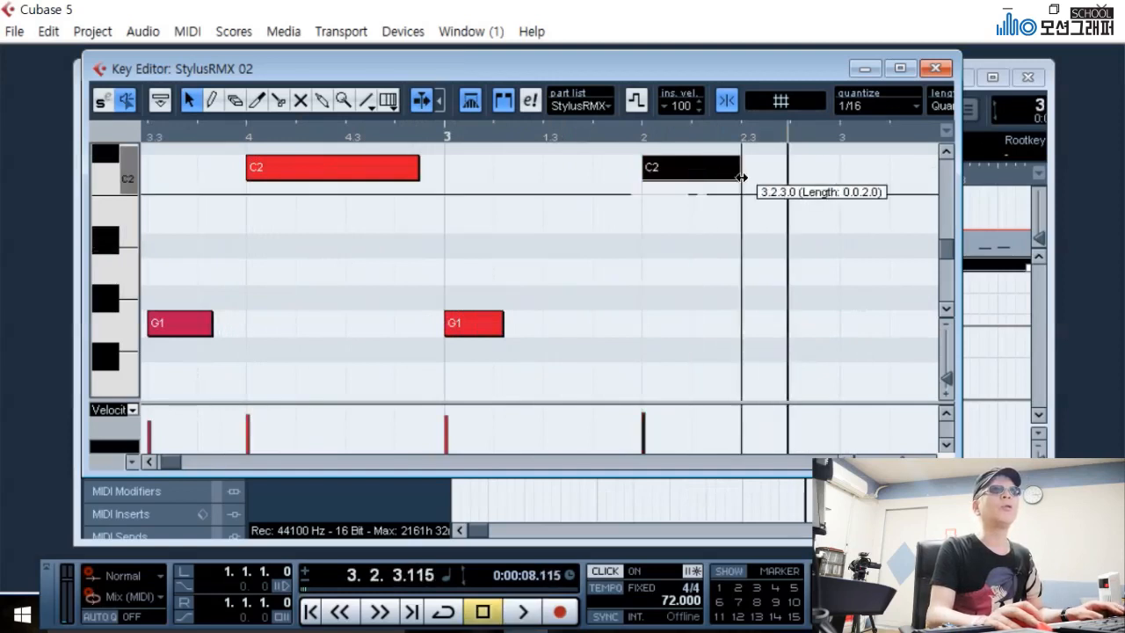
# - Lengthen bar 3's first G1 note to end at about 3.1.3 and close the Key Editor
pyautogui.click(515, 335)
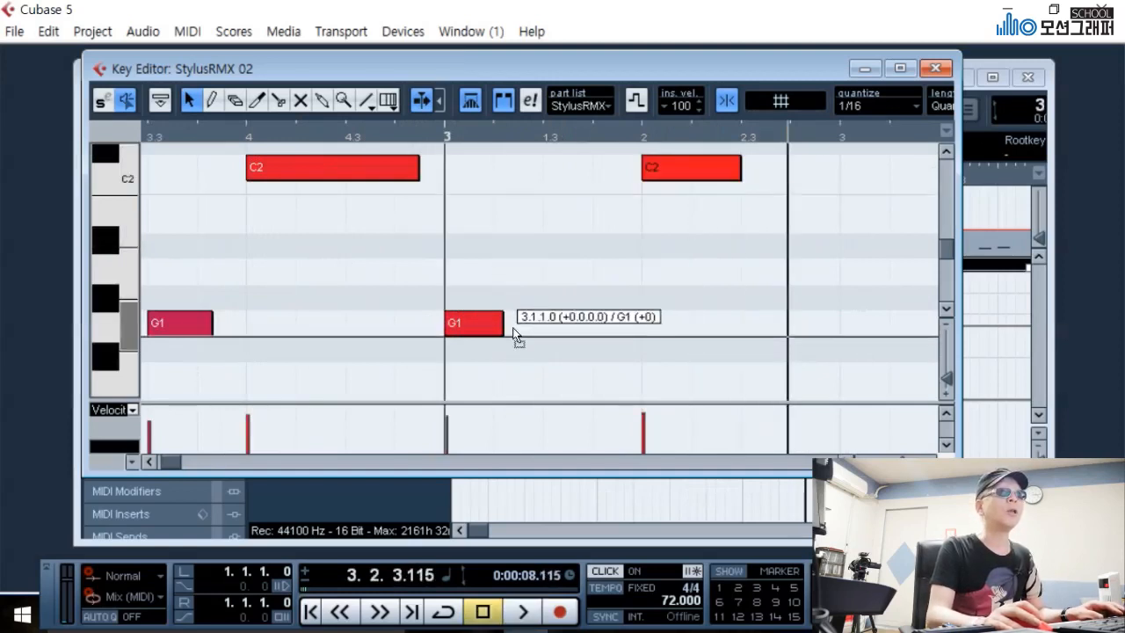
pyautogui.click(503, 325)
pyautogui.moveTo(503, 324); pyautogui.dragTo(543, 327)
pyautogui.click(935, 68)
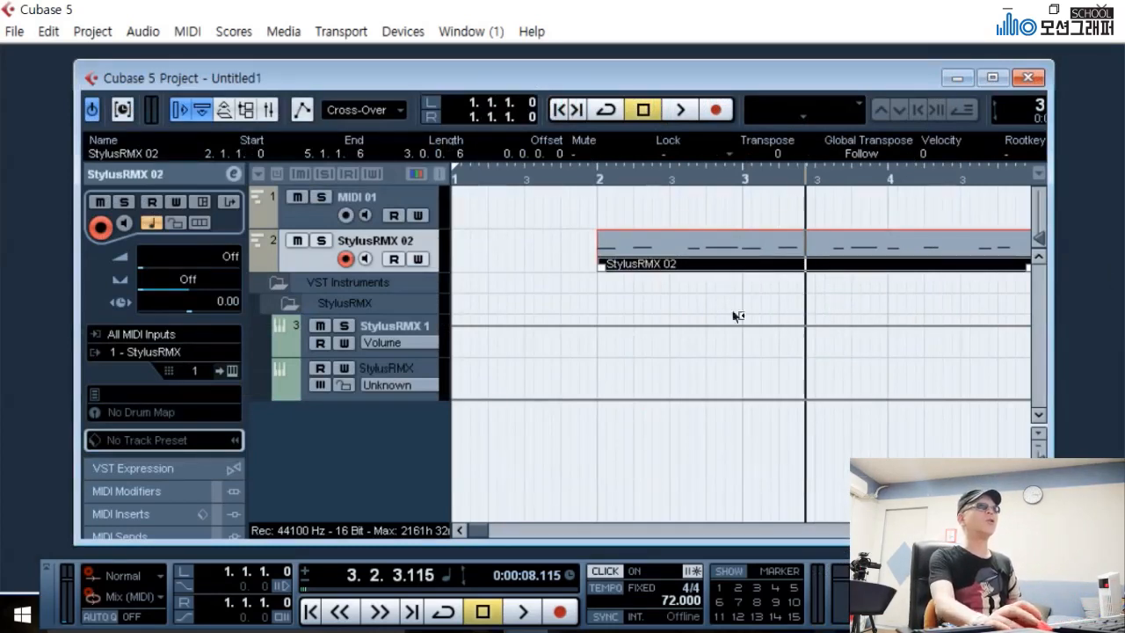
# - Place the project cursor at bar 2 and add one MIDI track below StylusRMX 02
pyautogui.click(600, 182)
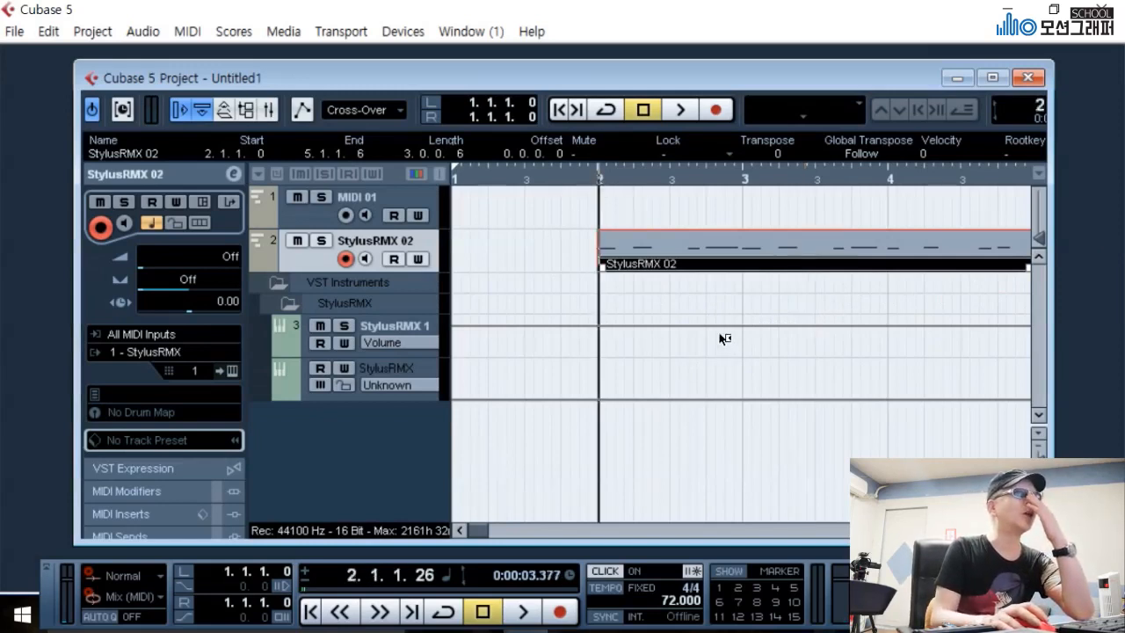
pyautogui.rightClick(303, 264)
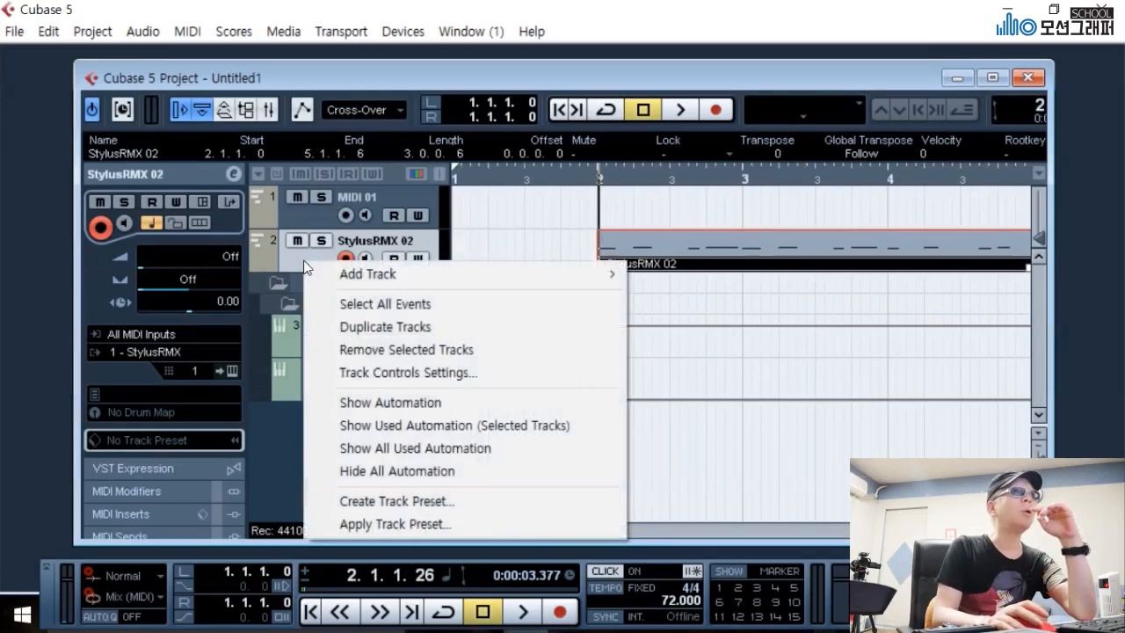
pyautogui.moveTo(505, 277)
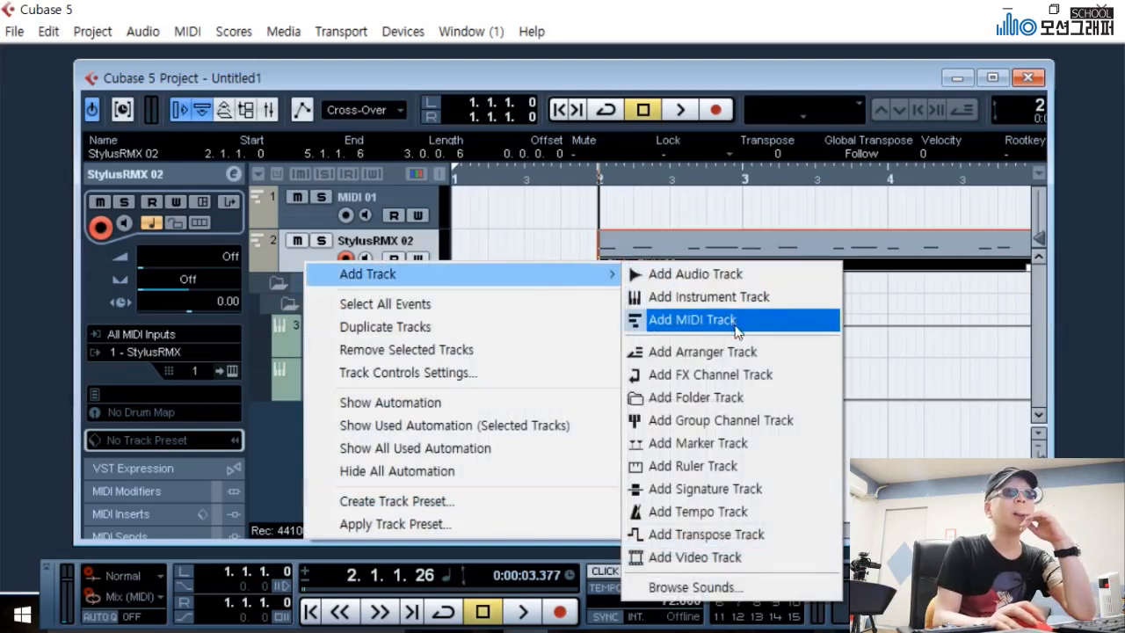
pyautogui.click(691, 320)
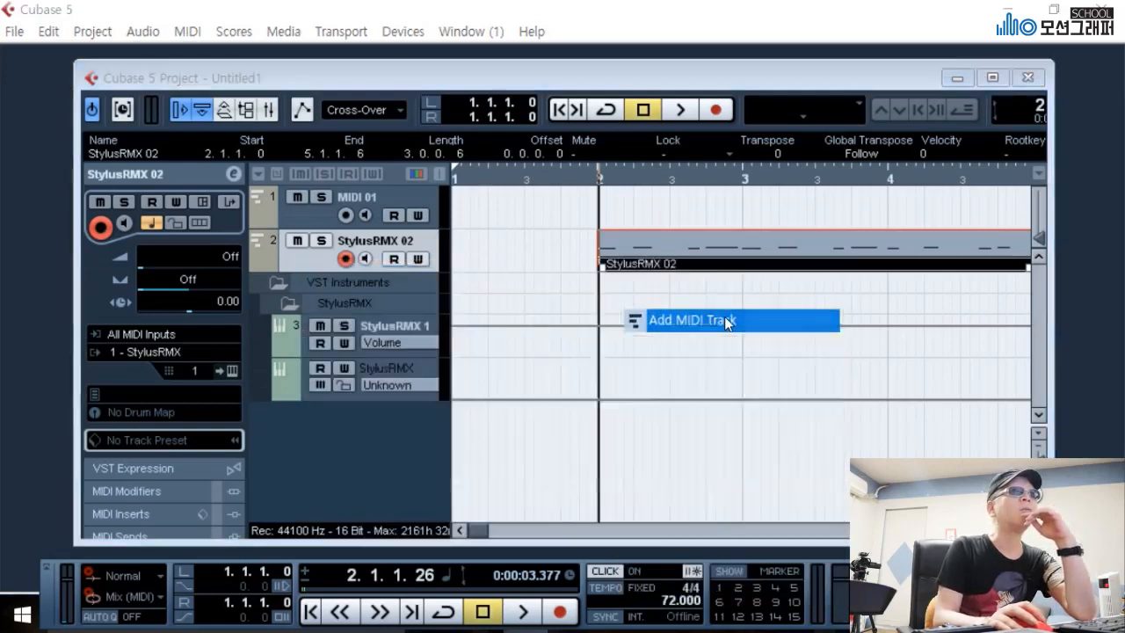
pyautogui.click(739, 479)
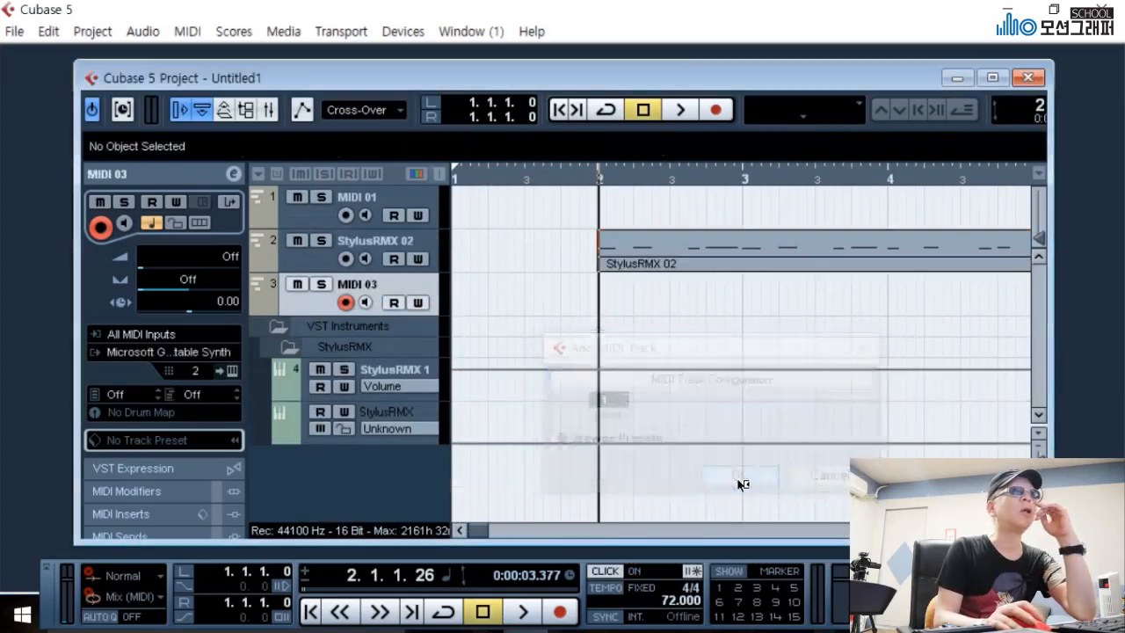
# - Route the MIDI 03 track's output to 1 - StylusRMX and set its MIDI channel to 1
pyautogui.click(160, 352)
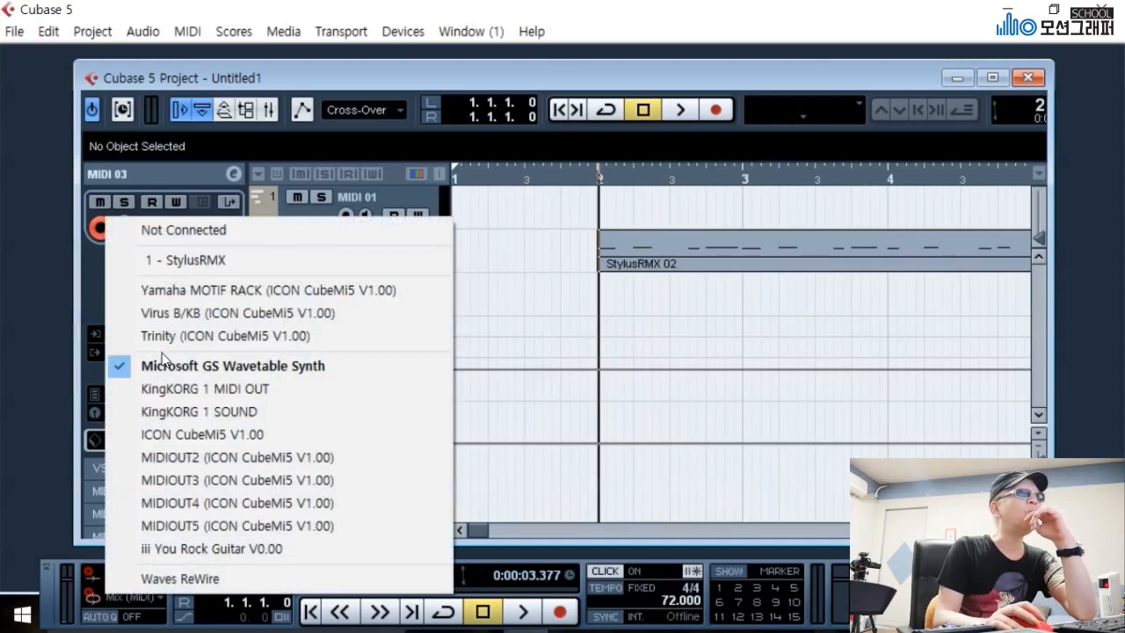
pyautogui.click(189, 258)
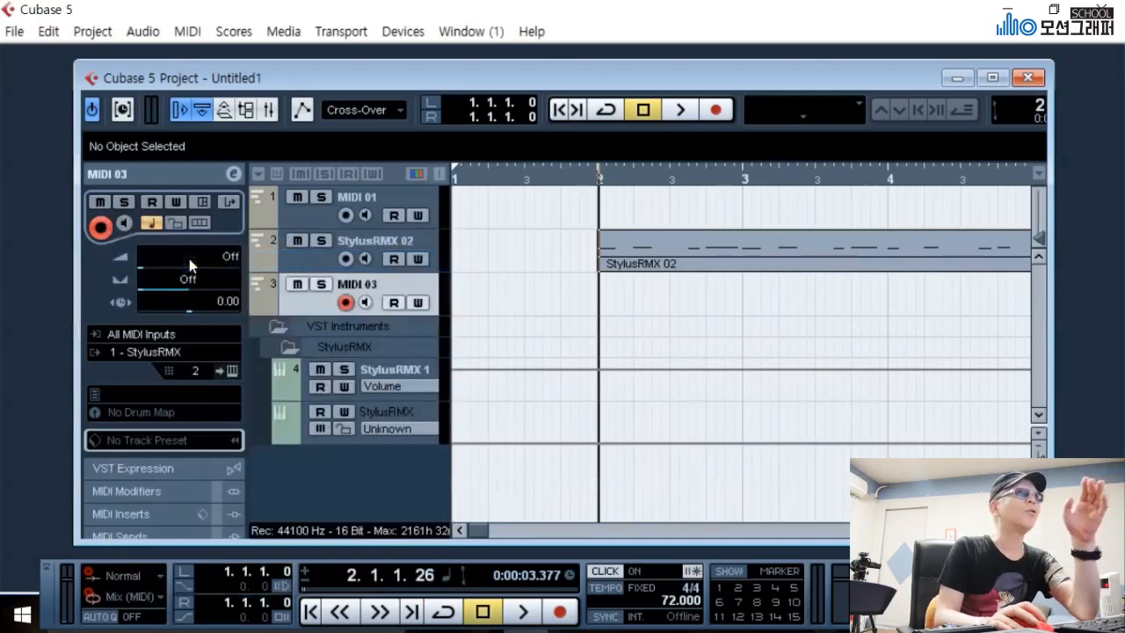
pyautogui.click(194, 372)
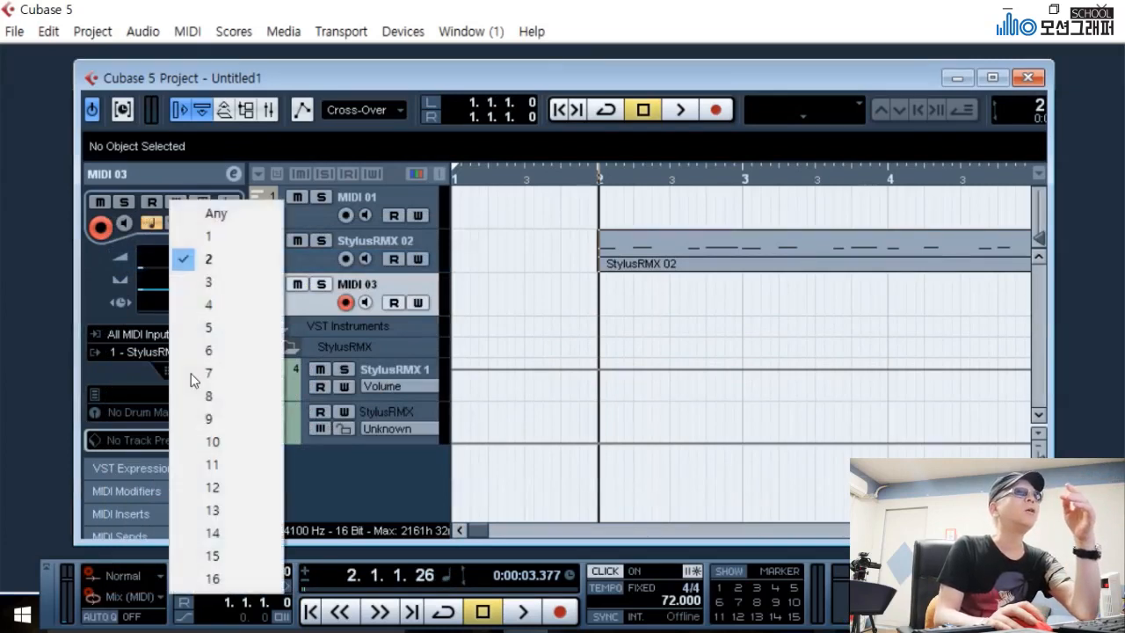
pyautogui.click(208, 237)
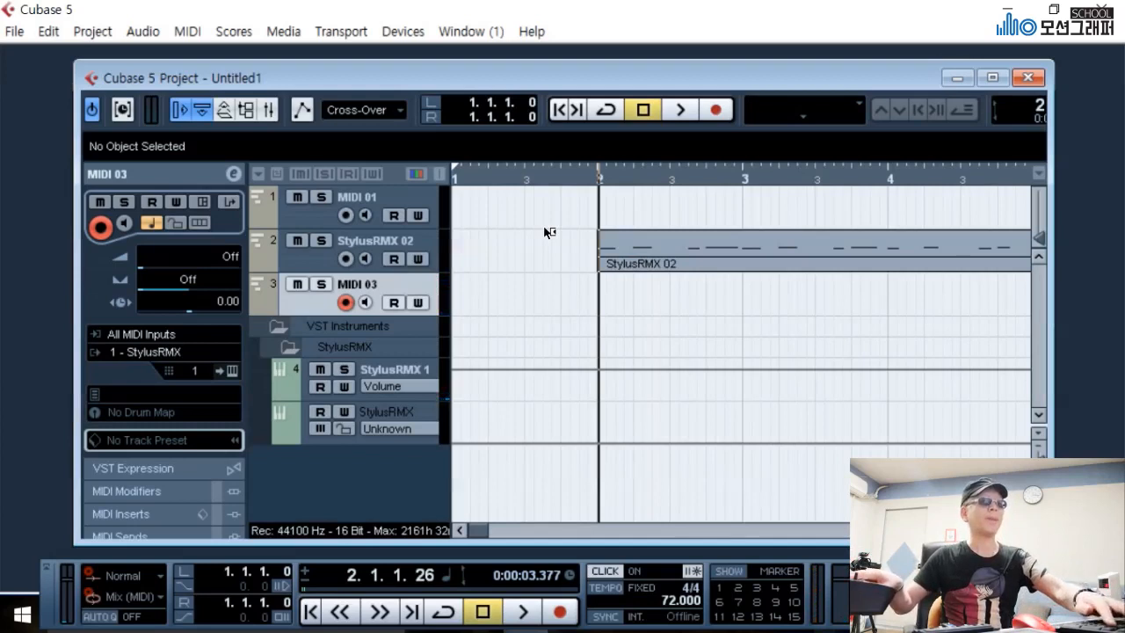
# - Record a one-bar drum pattern on the MIDI 03 track from bar 2 and stop just past bar 3
pyautogui.press('KP_Multiply')
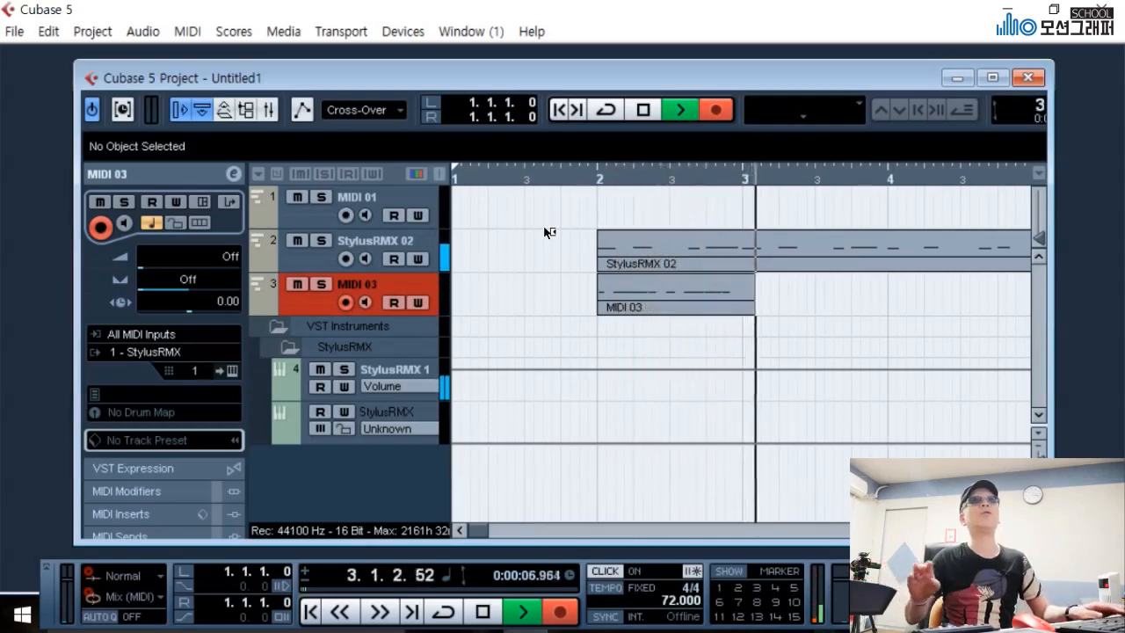
pyautogui.press('space')
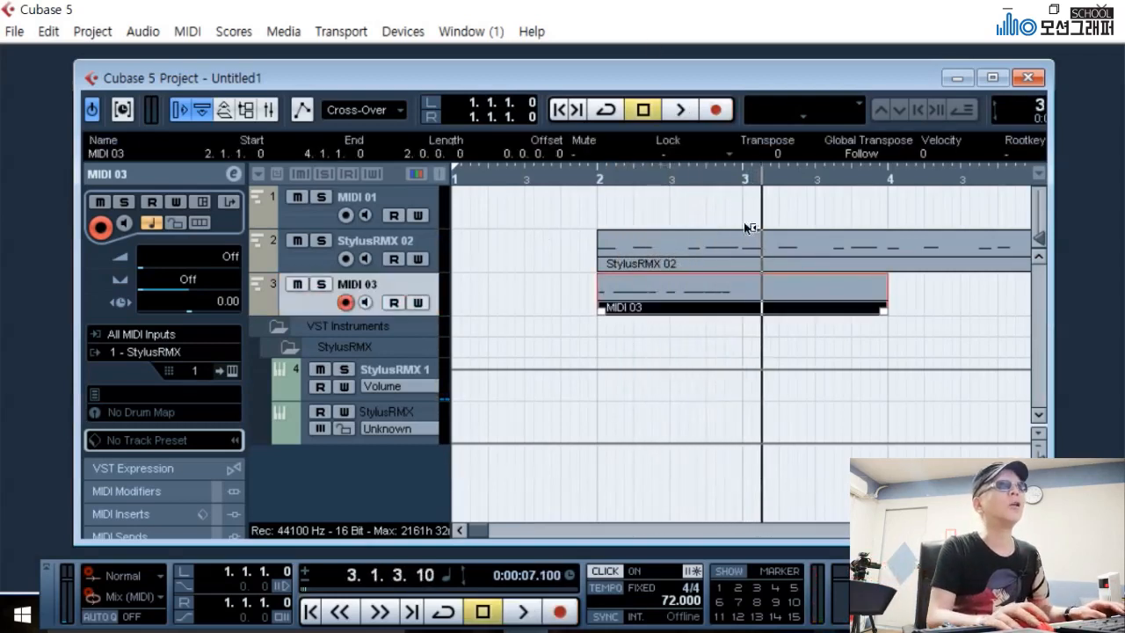
# - Split the recorded MIDI 03 part near bar 3 and delete the empty remainder up to bar 4
pyautogui.click(745, 179)
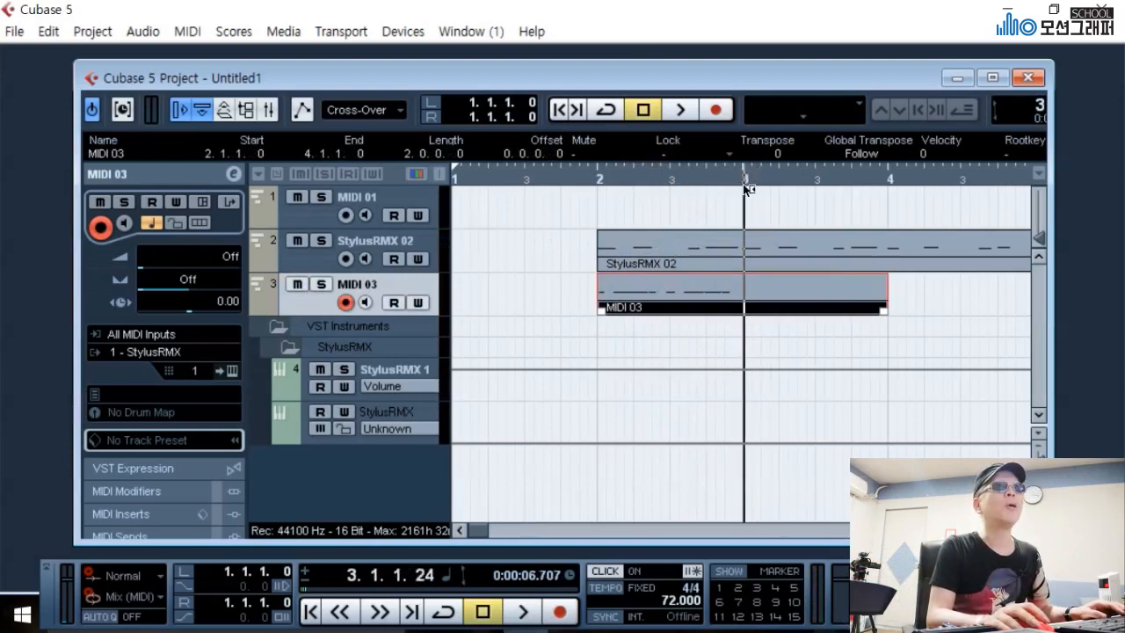
pyautogui.click(742, 181)
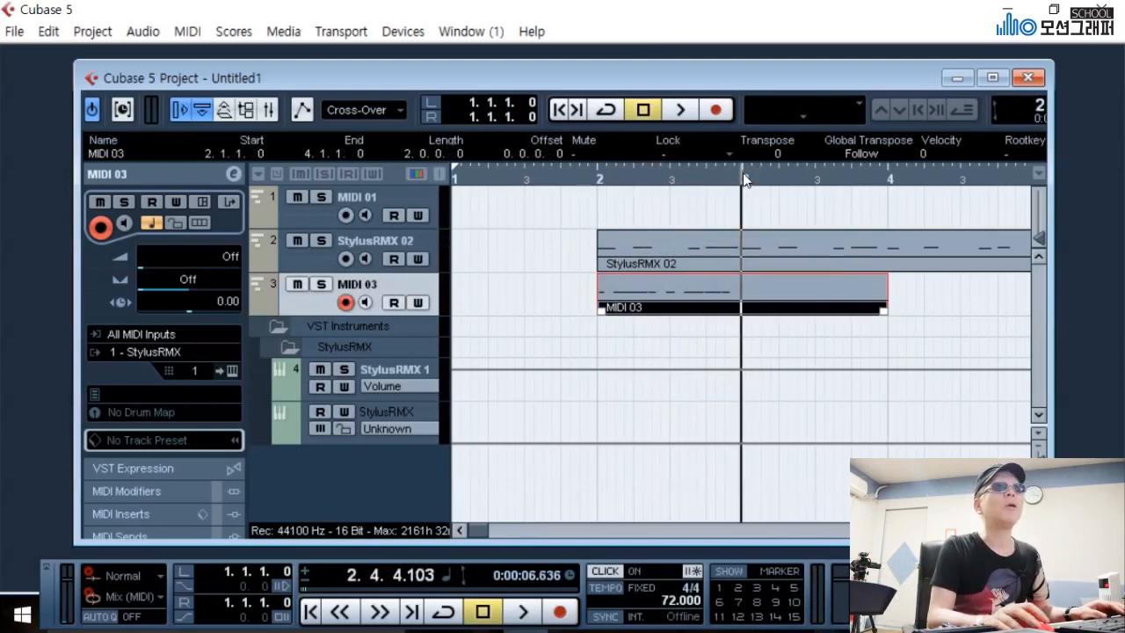
pyautogui.click(747, 289)
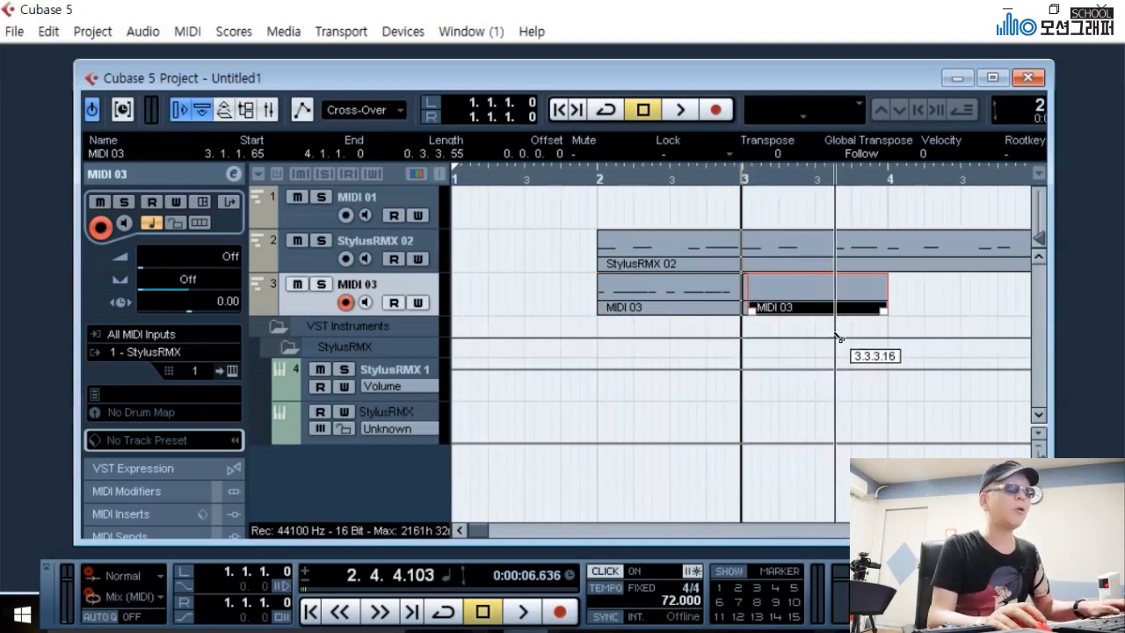
pyautogui.press('Delete')
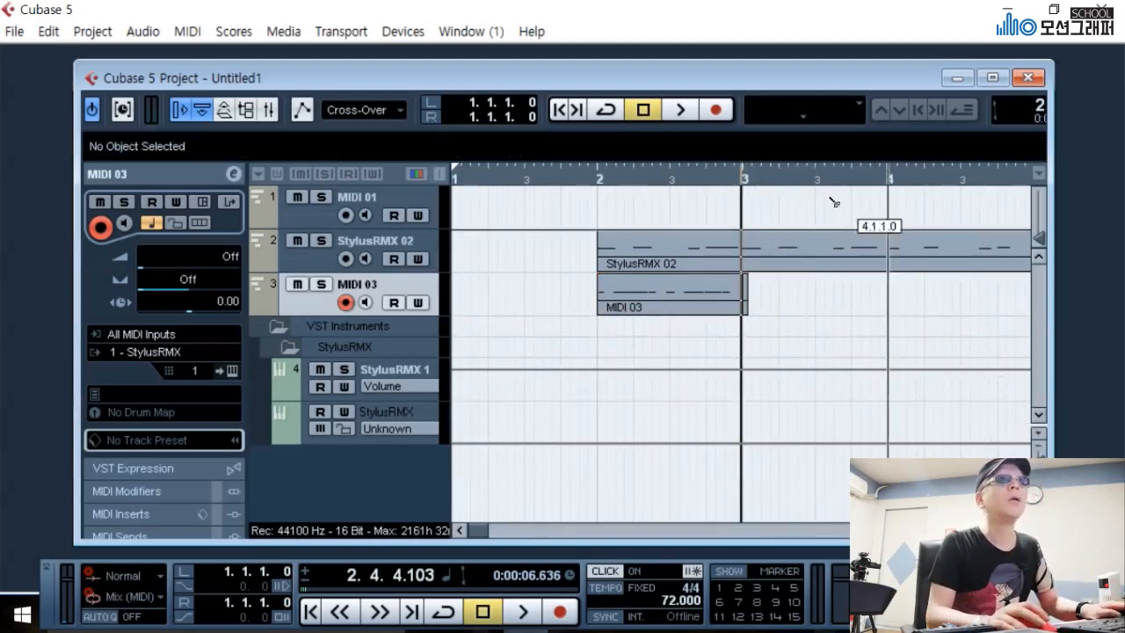
# - Set the project cursor to 3.1.1.0 and remove the leftover sliver of the MIDI 03 part past bar 3
pyautogui.click(741, 174)
pyautogui.click(742, 178)
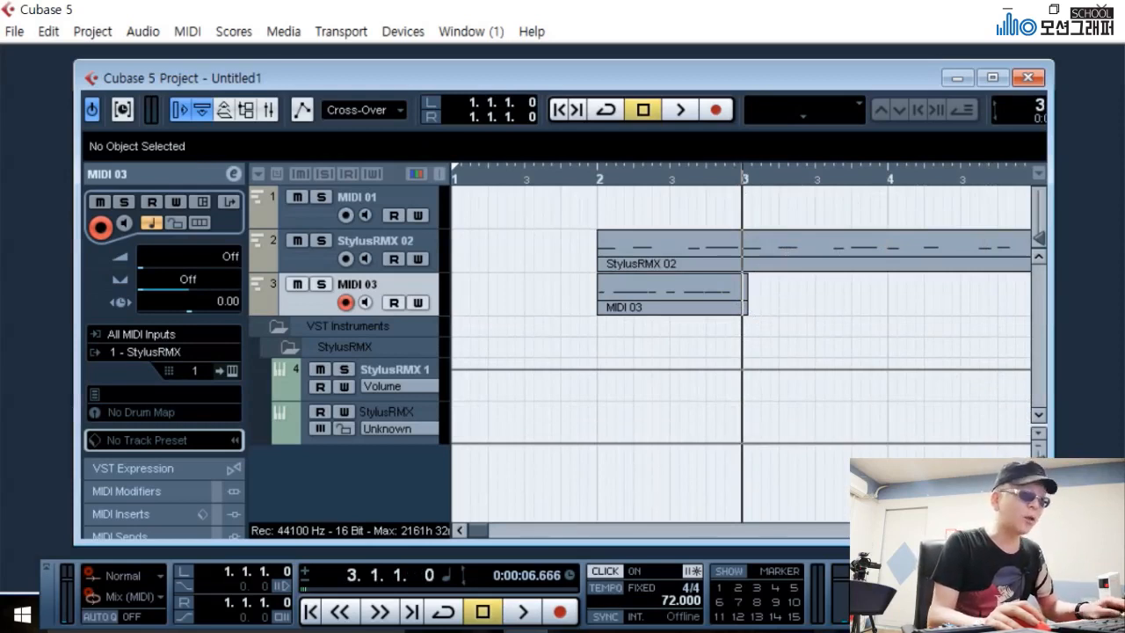
pyautogui.press('g')
pyautogui.press('g')
pyautogui.press('g')
pyautogui.press('g')
pyautogui.press('h')
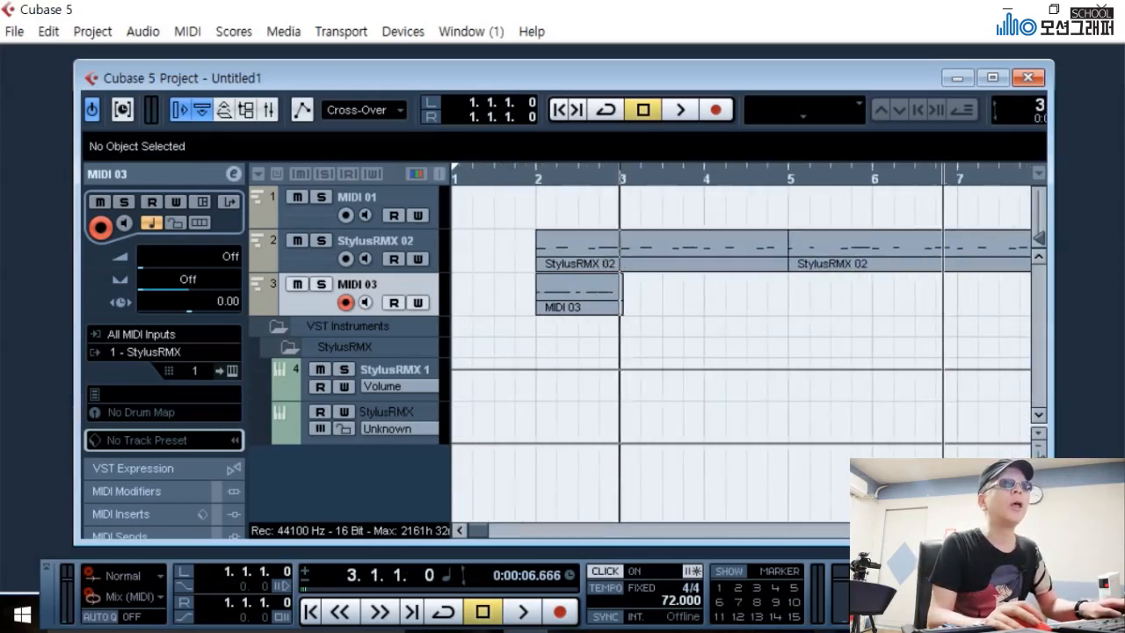
pyautogui.press('h')
pyautogui.press('h')
pyautogui.press('h')
pyautogui.press('h')
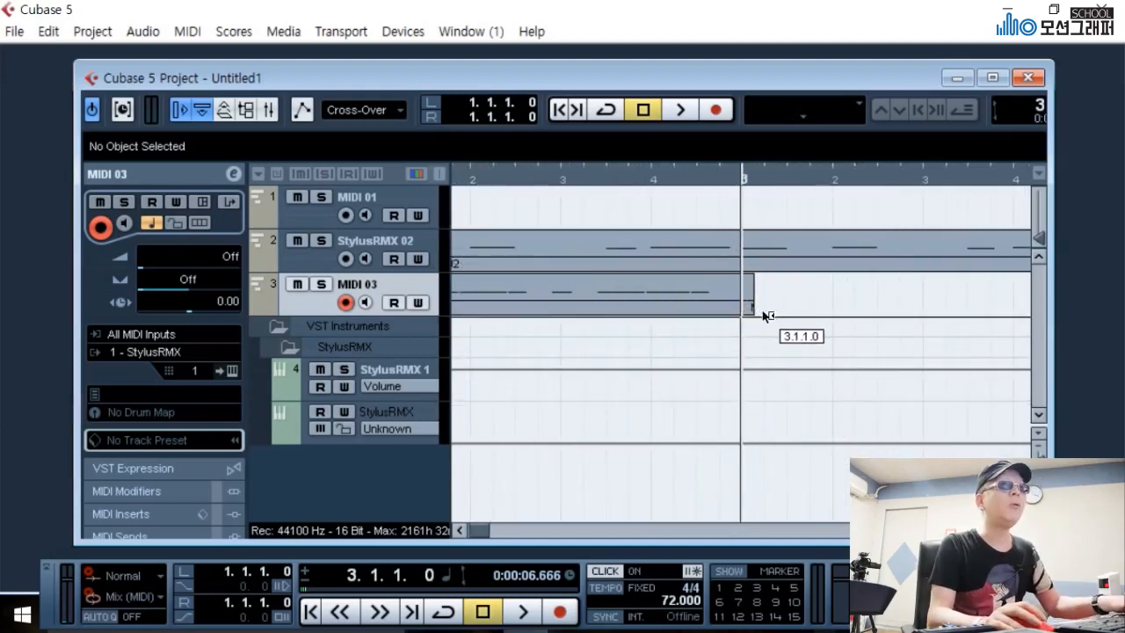
pyautogui.moveTo(771, 299); pyautogui.dragTo(749, 340)
pyautogui.click(771, 351)
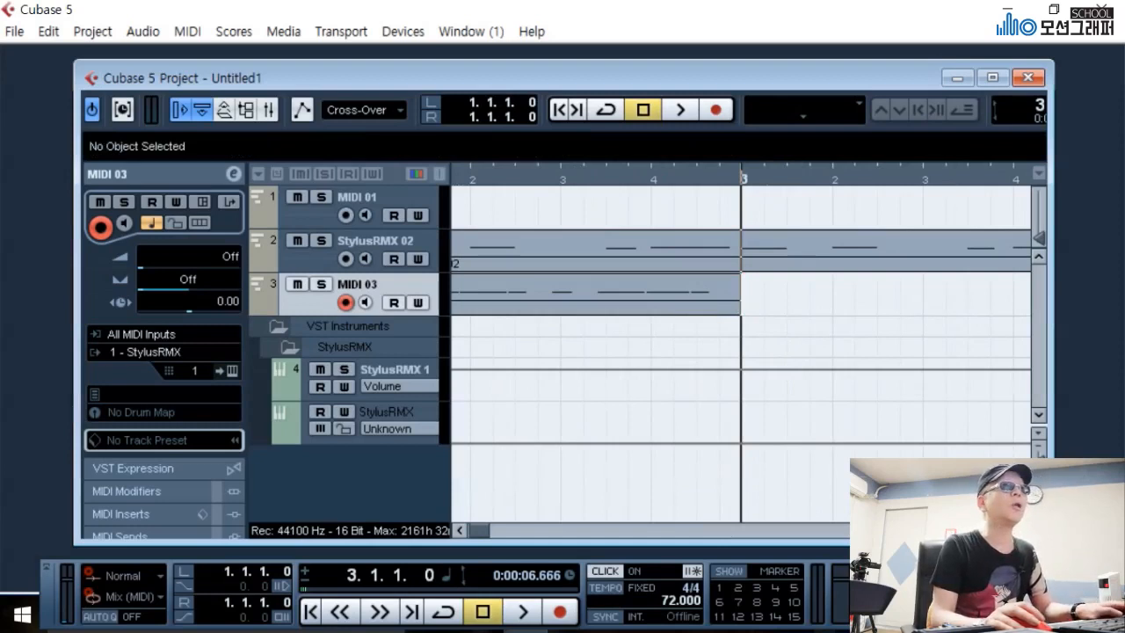
# - Open the MIDI 03 part in the Key Editor and align its first F#1 to 2.1, second F#1 to 2.1.3 and first G#1 to 2.2
pyautogui.press('g')
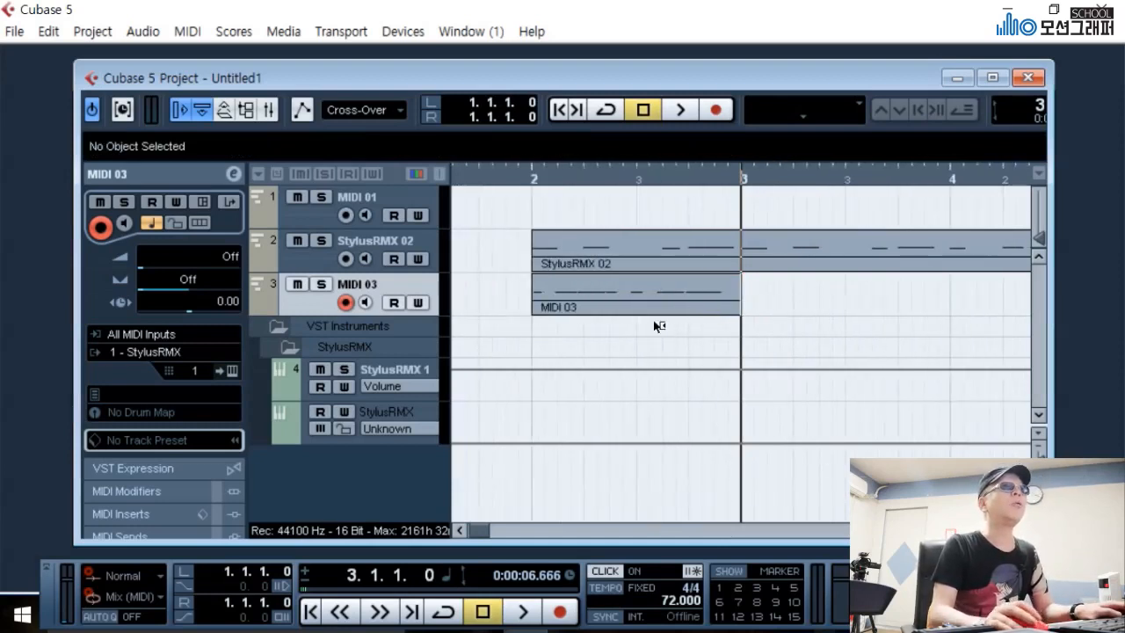
pyautogui.doubleClick(639, 296)
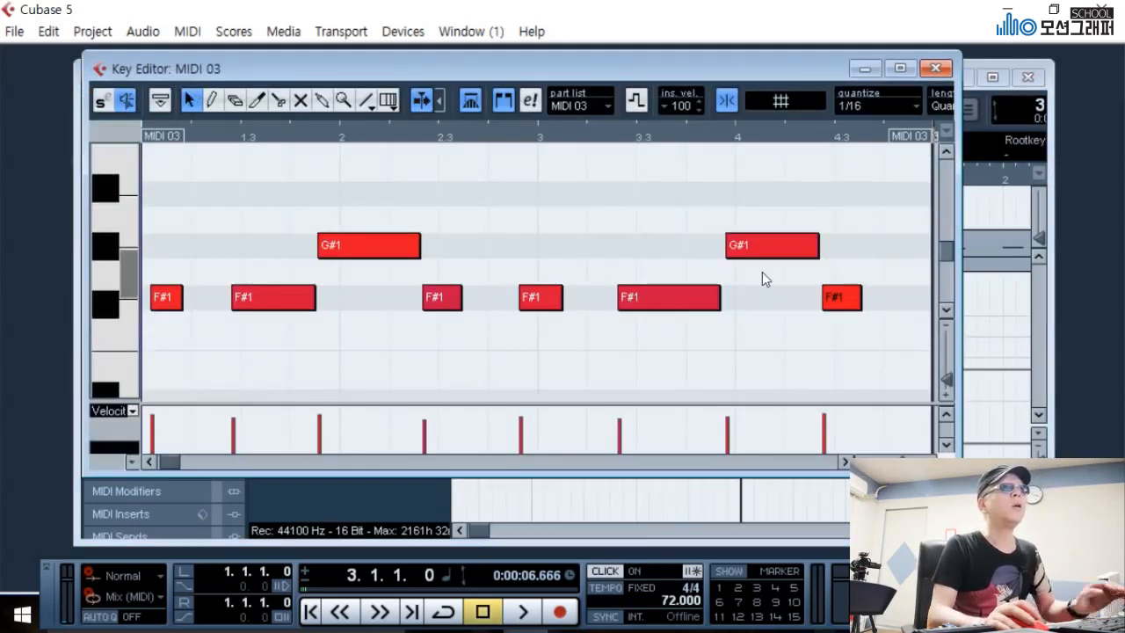
pyautogui.click(148, 463)
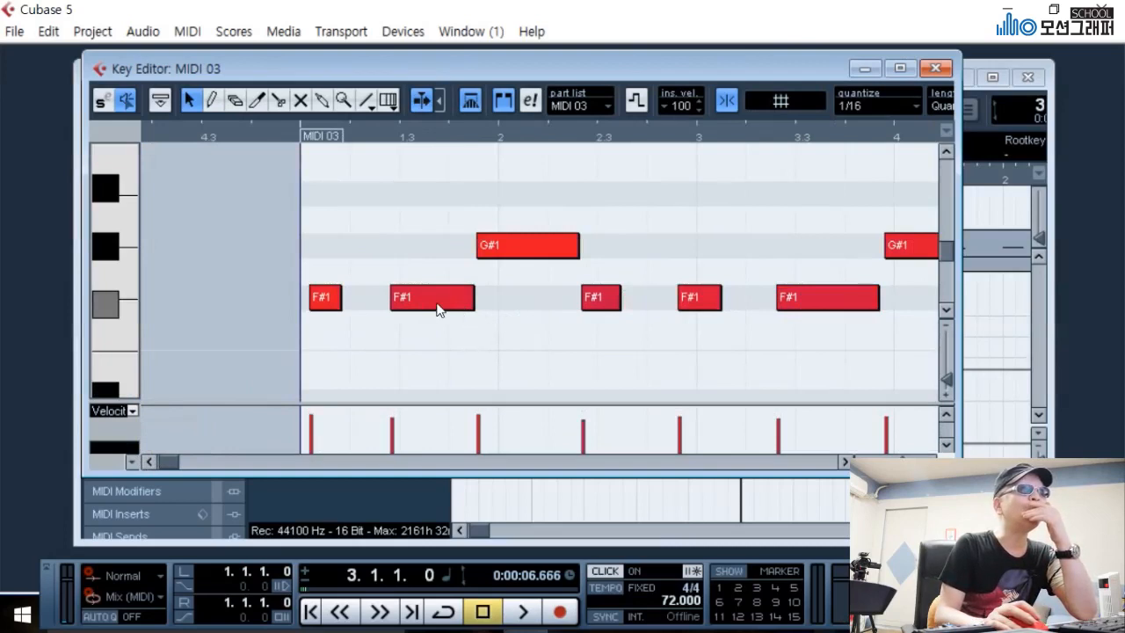
pyautogui.moveTo(429, 304); pyautogui.dragTo(443, 310)
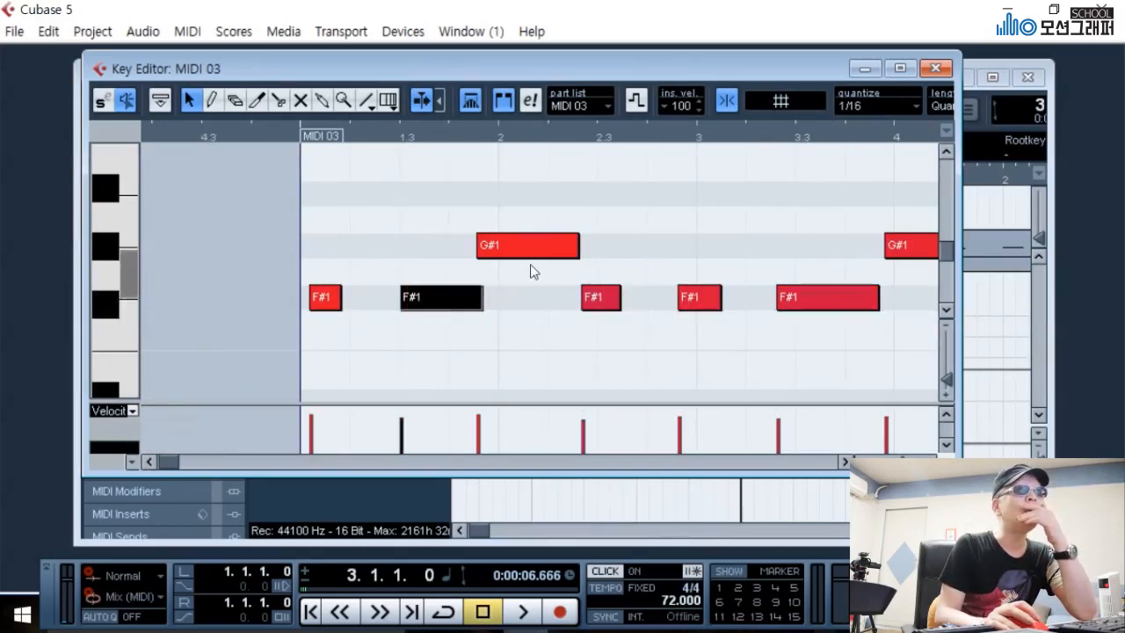
pyautogui.moveTo(526, 246); pyautogui.dragTo(546, 243)
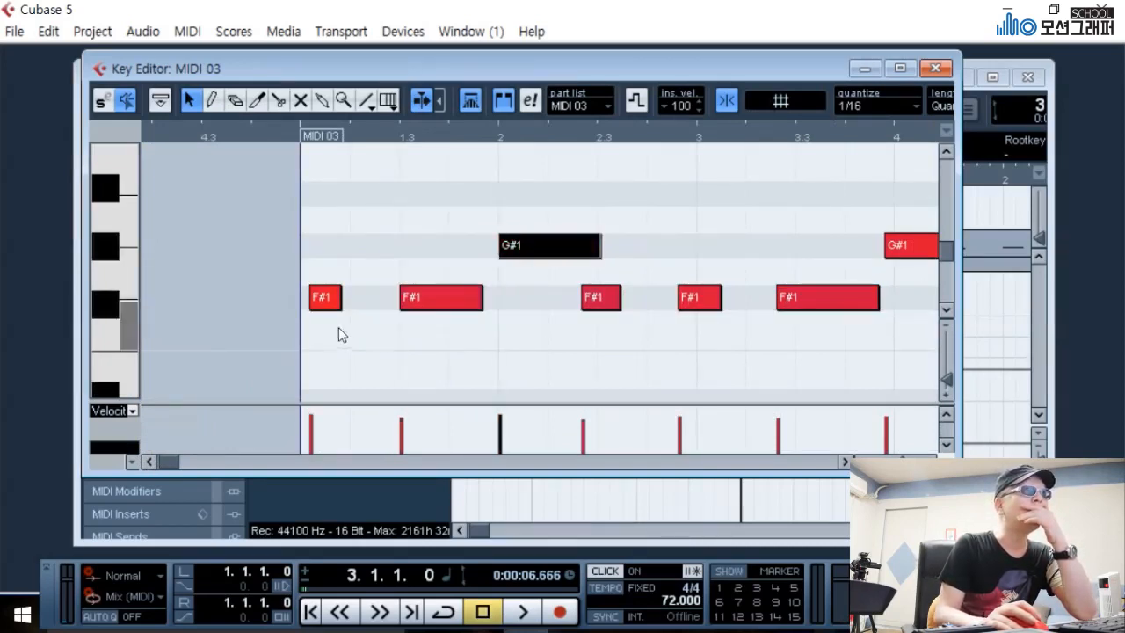
pyautogui.click(324, 300)
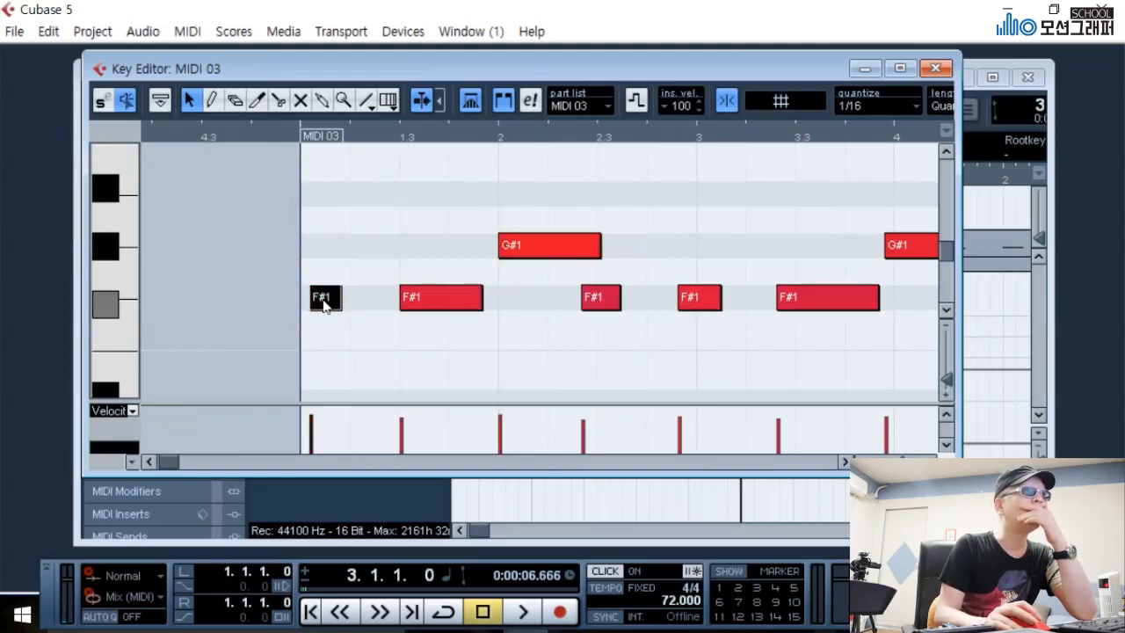
pyautogui.moveTo(323, 303); pyautogui.dragTo(319, 313)
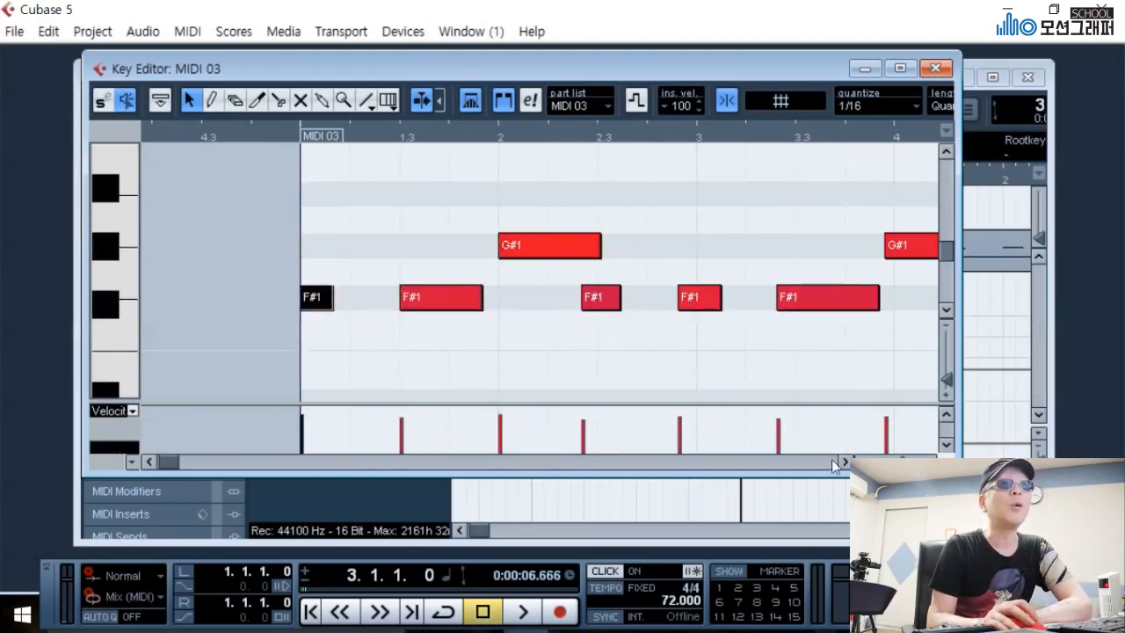
pyautogui.hscroll(6, 527, 290)
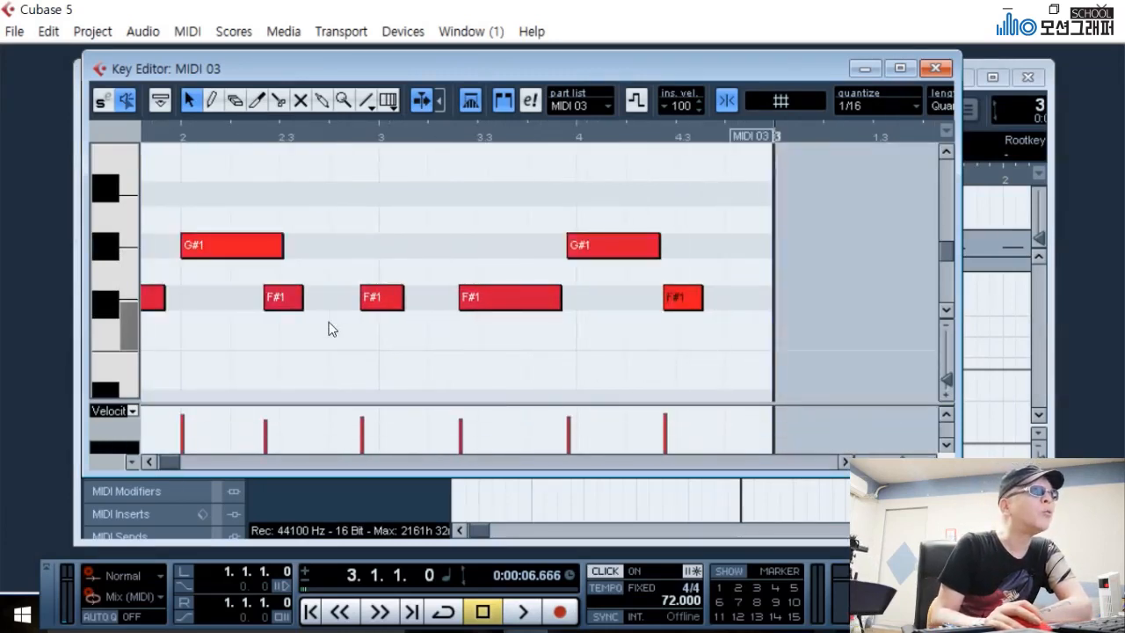
# - Align the remaining F#1 notes to 2.2.3, 2.3, 2.3.3 and 2.4.3 and the second G#1 to 2.4, then close the Key Editor
pyautogui.moveTo(288, 303); pyautogui.dragTo(304, 304)
pyautogui.click(390, 310)
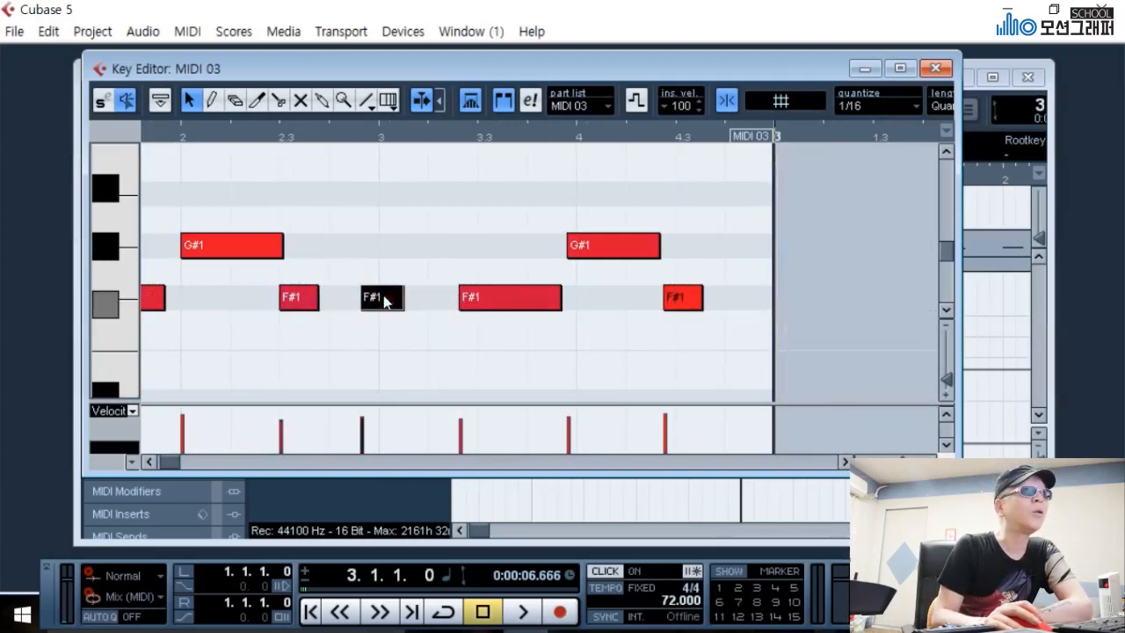
pyautogui.moveTo(390, 310); pyautogui.dragTo(409, 310)
pyautogui.click(505, 305)
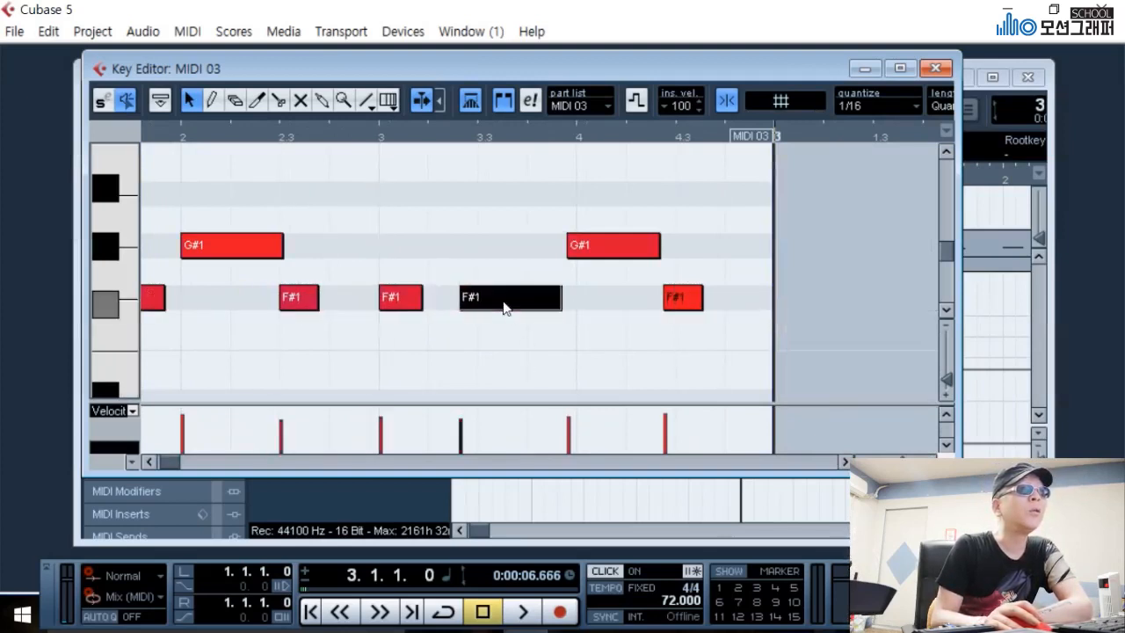
pyautogui.moveTo(505, 306); pyautogui.dragTo(527, 309)
pyautogui.moveTo(605, 253); pyautogui.dragTo(615, 254)
pyautogui.moveTo(676, 313); pyautogui.dragTo(690, 314)
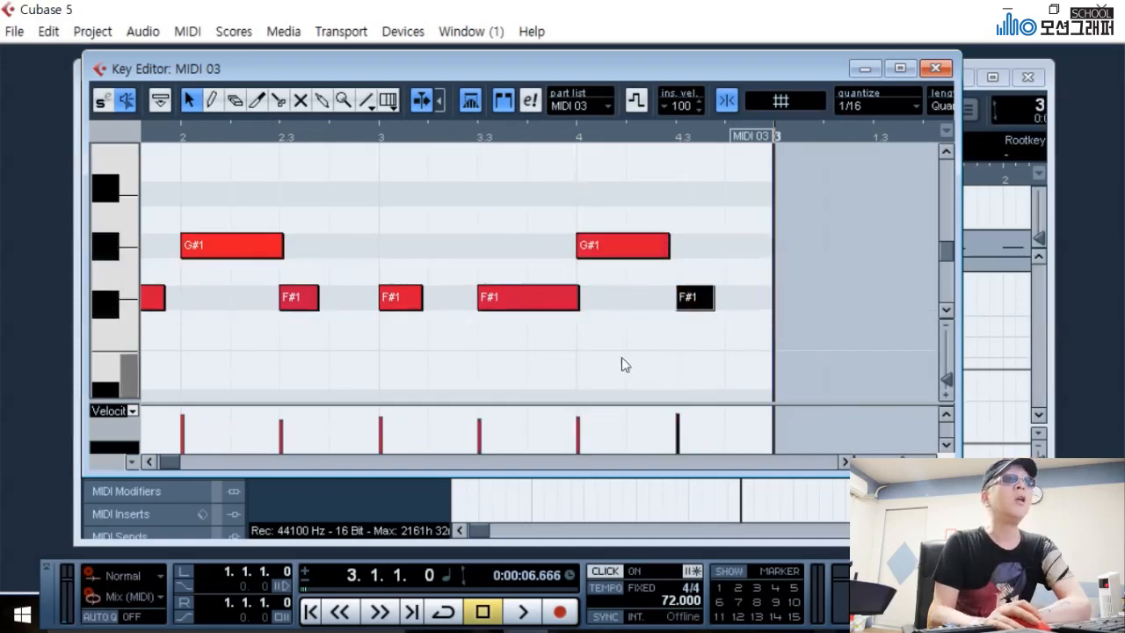
pyautogui.click(935, 68)
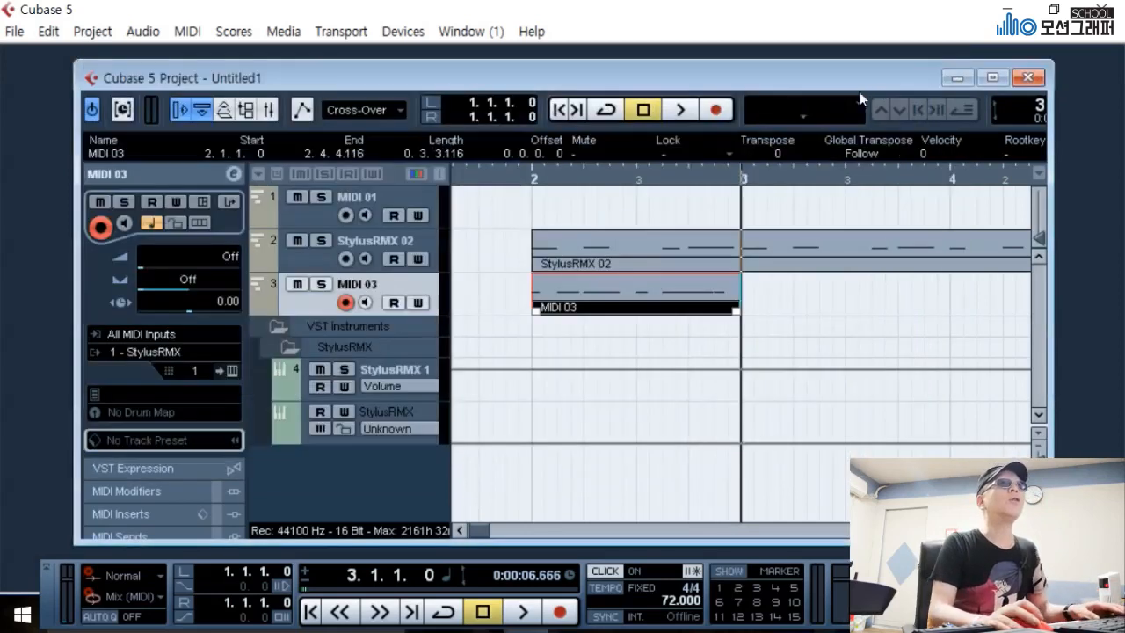
# - Play the corrected MIDI 03 part with StylusRMX 02 from bar 2 and stop just before bar 3
pyautogui.click(525, 180)
pyautogui.press('space')
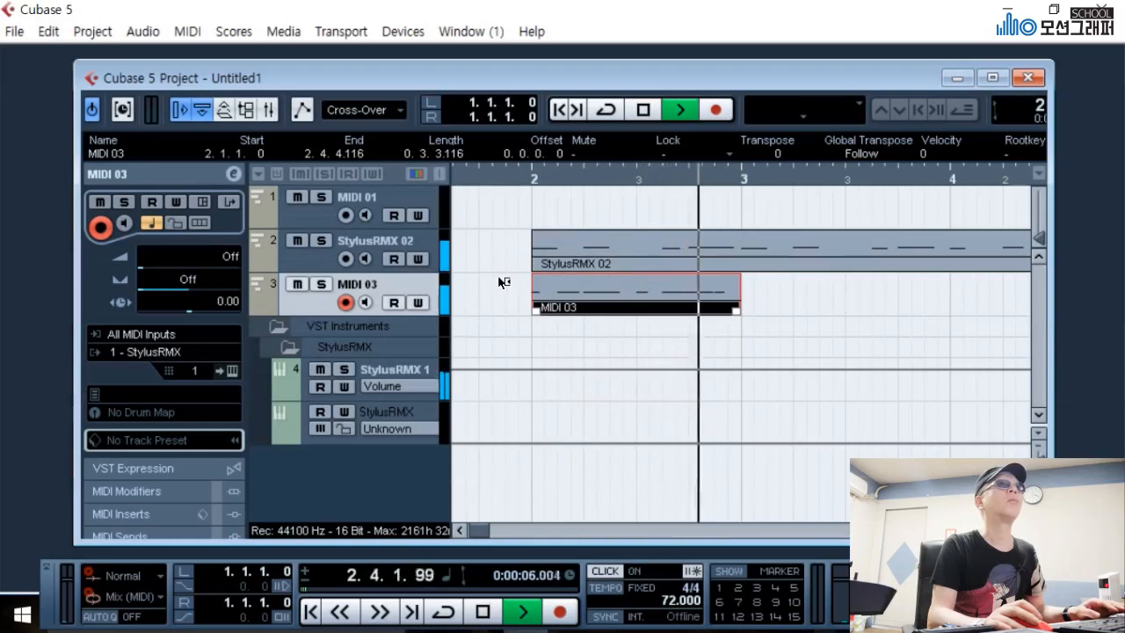
pyautogui.press('space')
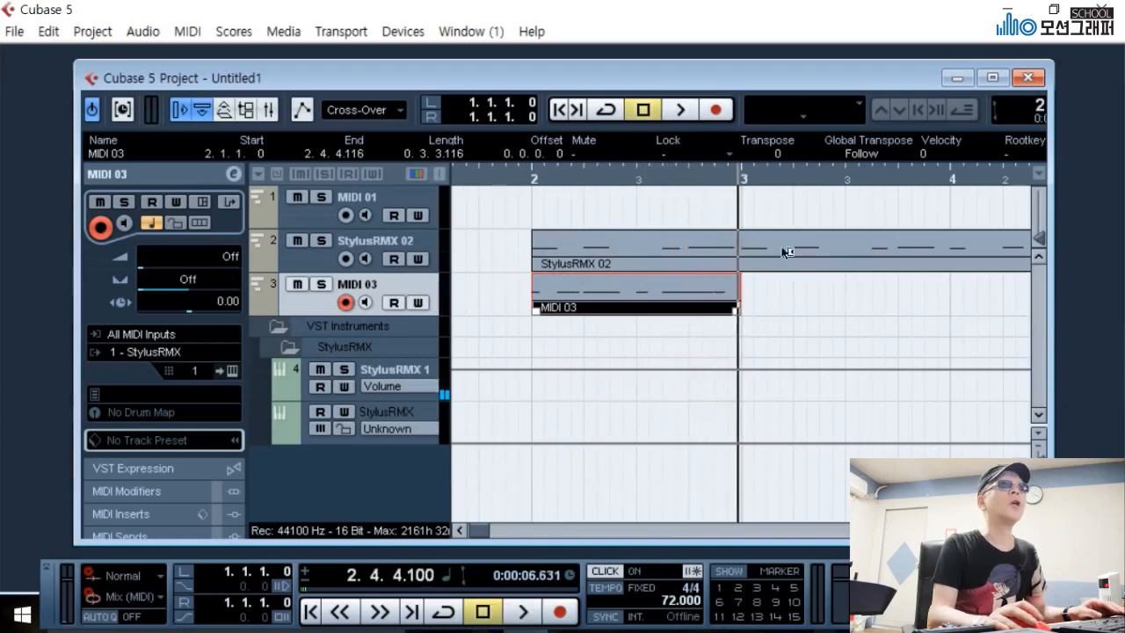
# - Set the project cursor to 3.1.1.0, repeat the MIDI 03 part with a count of 32, and check where the copies end
pyautogui.click(740, 180)
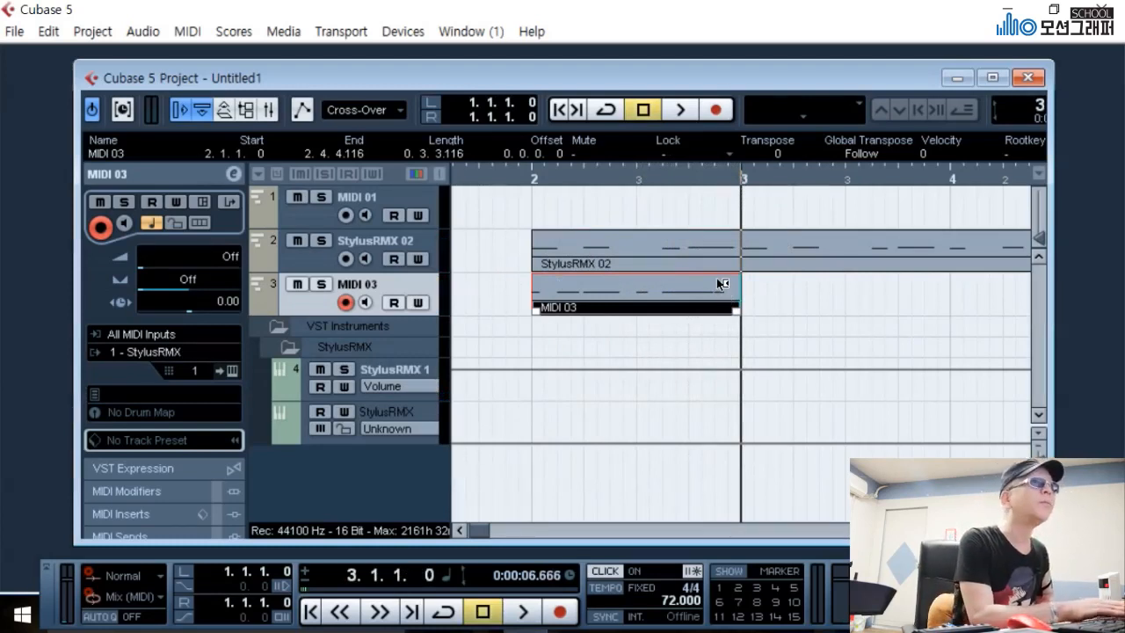
pyautogui.hotkey('ctrl', 'k')
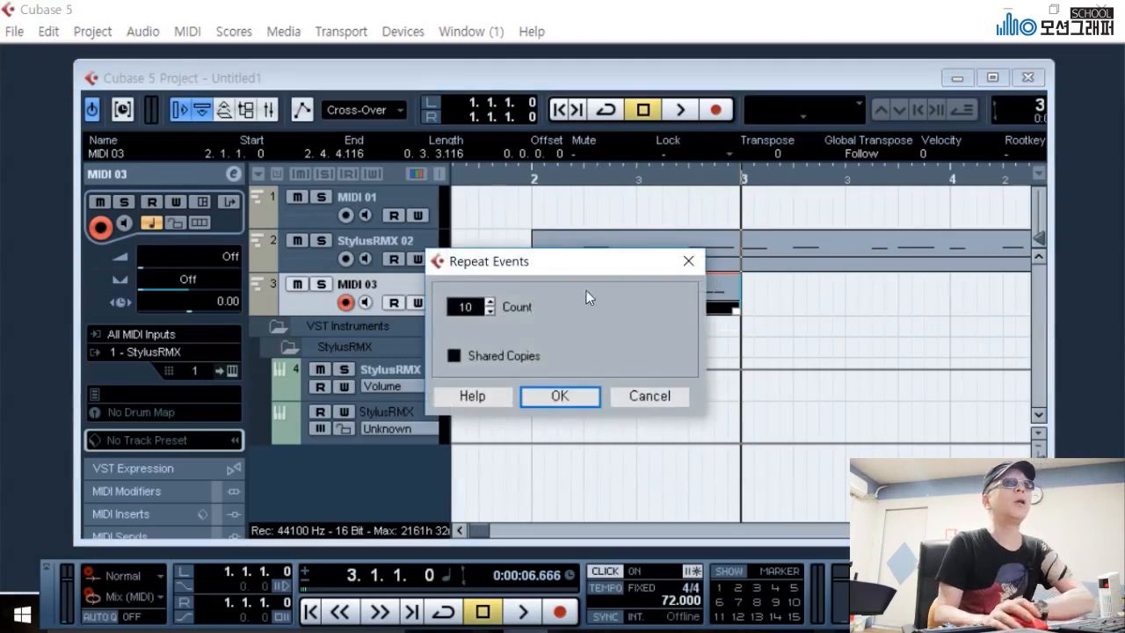
pyautogui.doubleClick(486, 306)
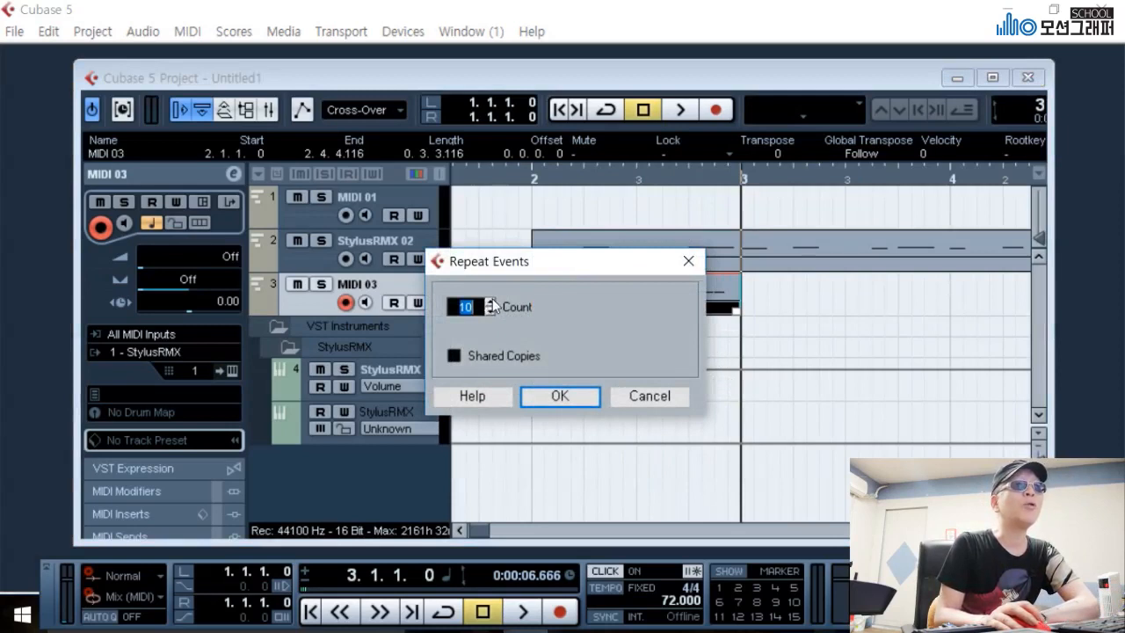
pyautogui.write('13')
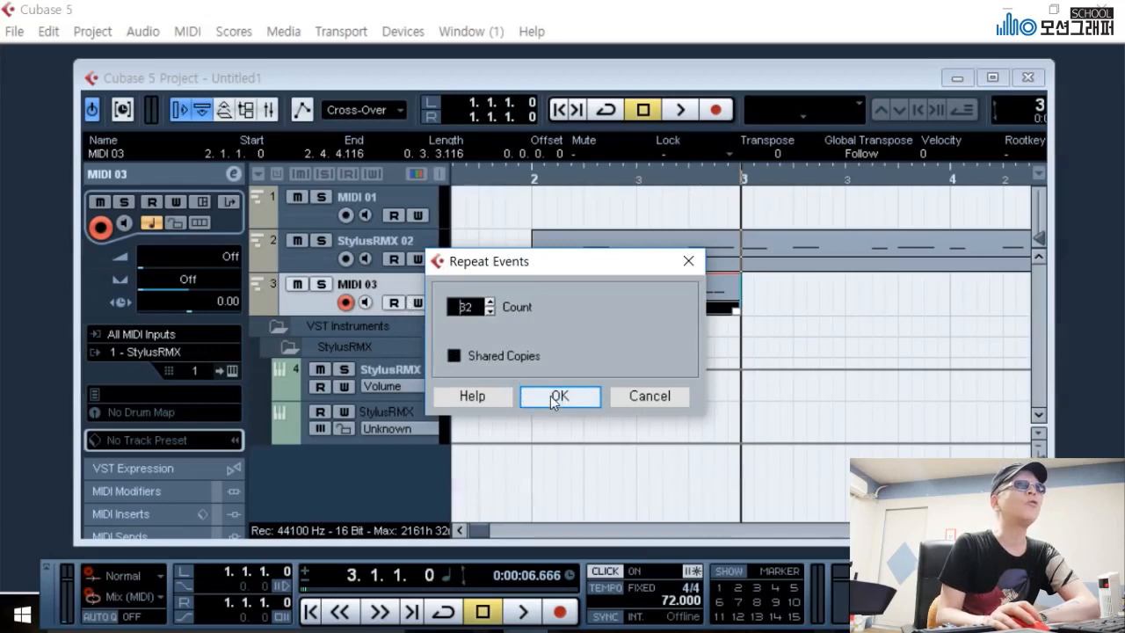
pyautogui.click(557, 397)
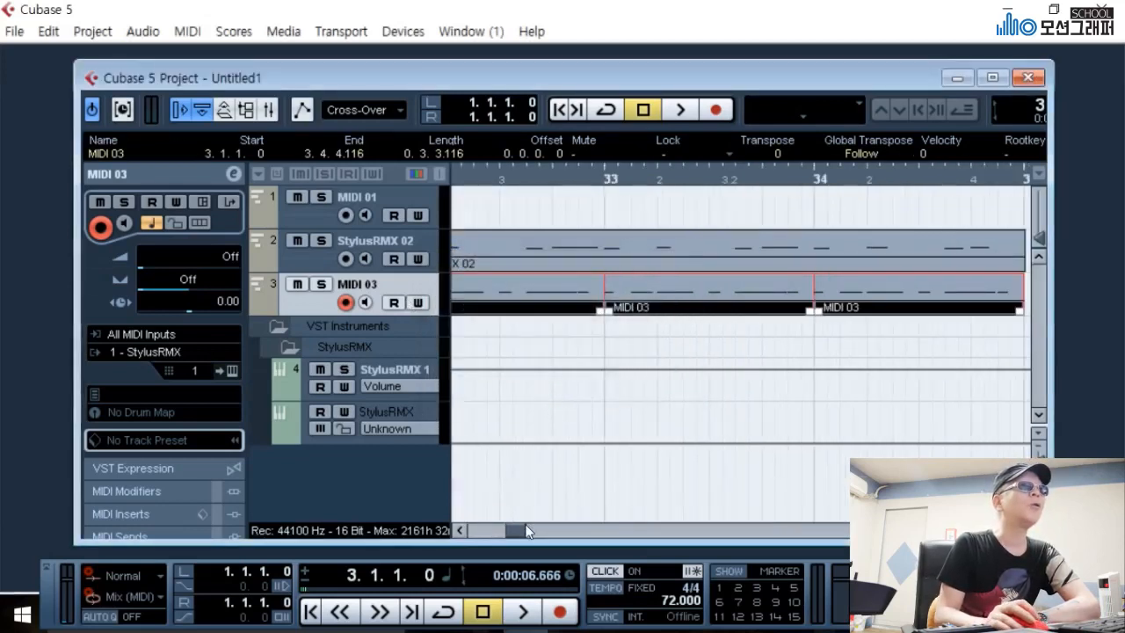
pyautogui.moveTo(526, 526); pyautogui.dragTo(474, 514)
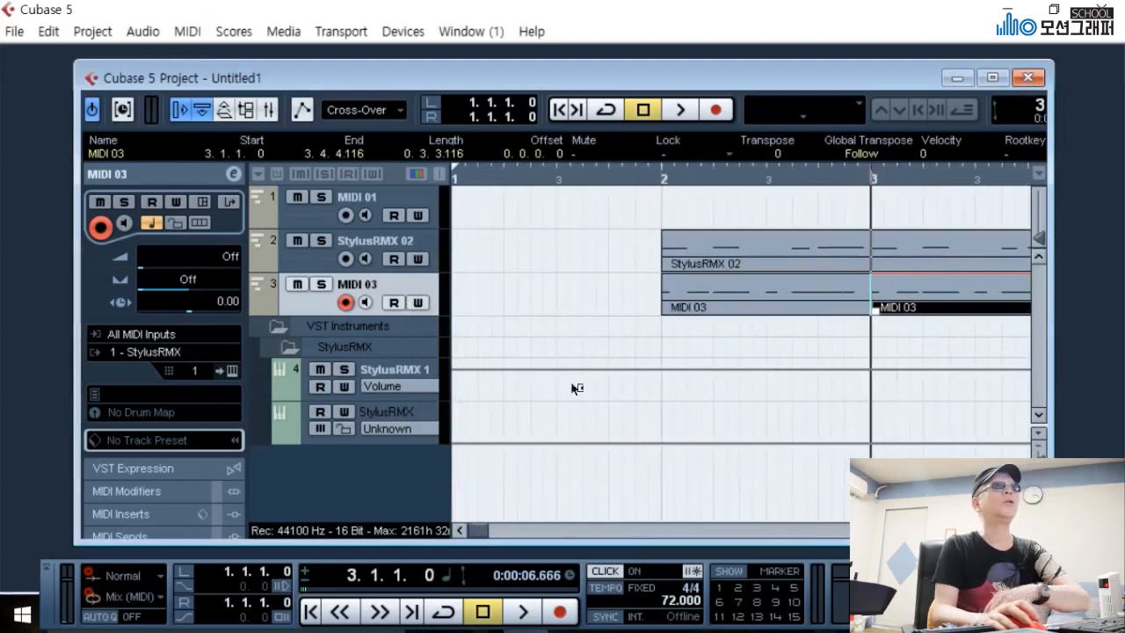
# - Play the arrangement from bar 2 into bar 8, stop playback, and return the project cursor to 2.1.1.0
pyautogui.click(662, 180)
pyautogui.press('space')
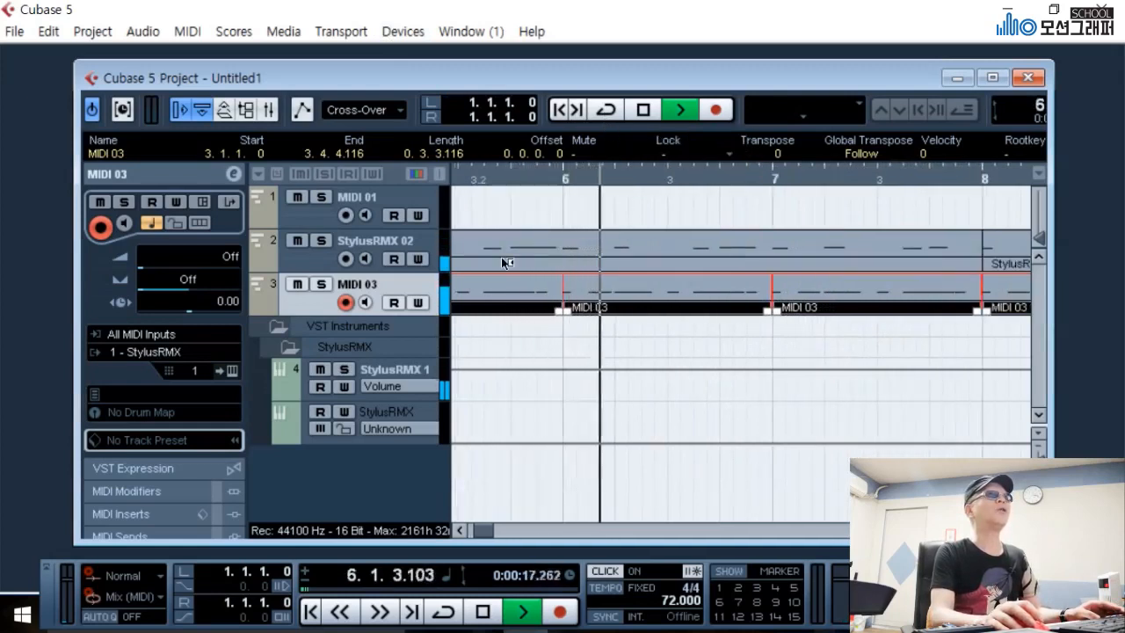
pyautogui.click(606, 250)
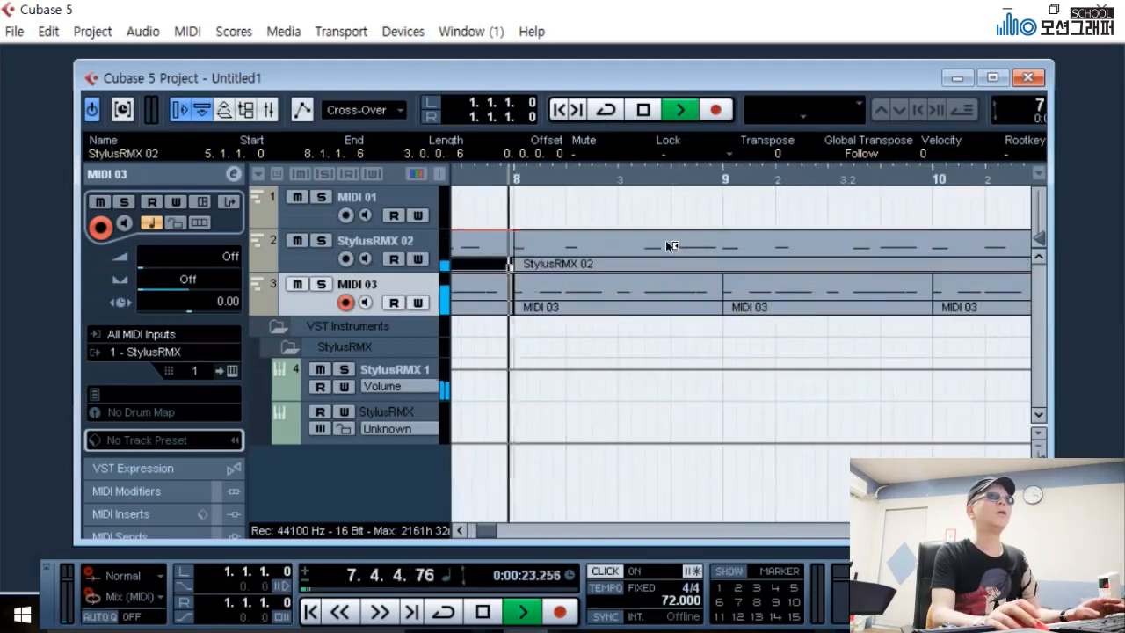
pyautogui.press('space')
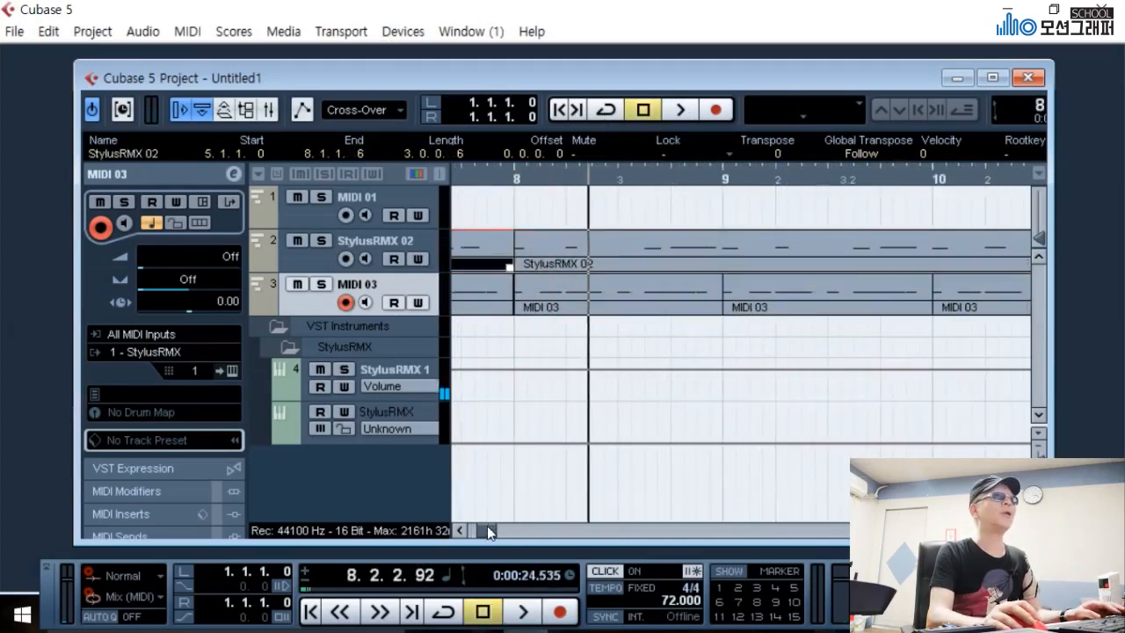
pyautogui.moveTo(487, 525); pyautogui.dragTo(473, 527)
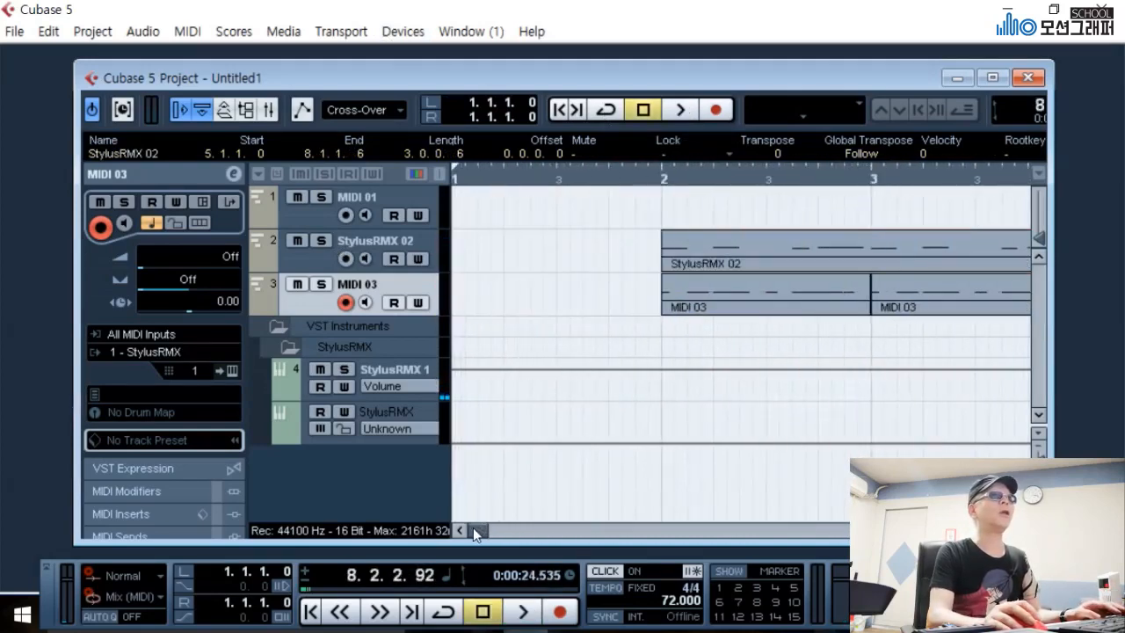
pyautogui.click(662, 181)
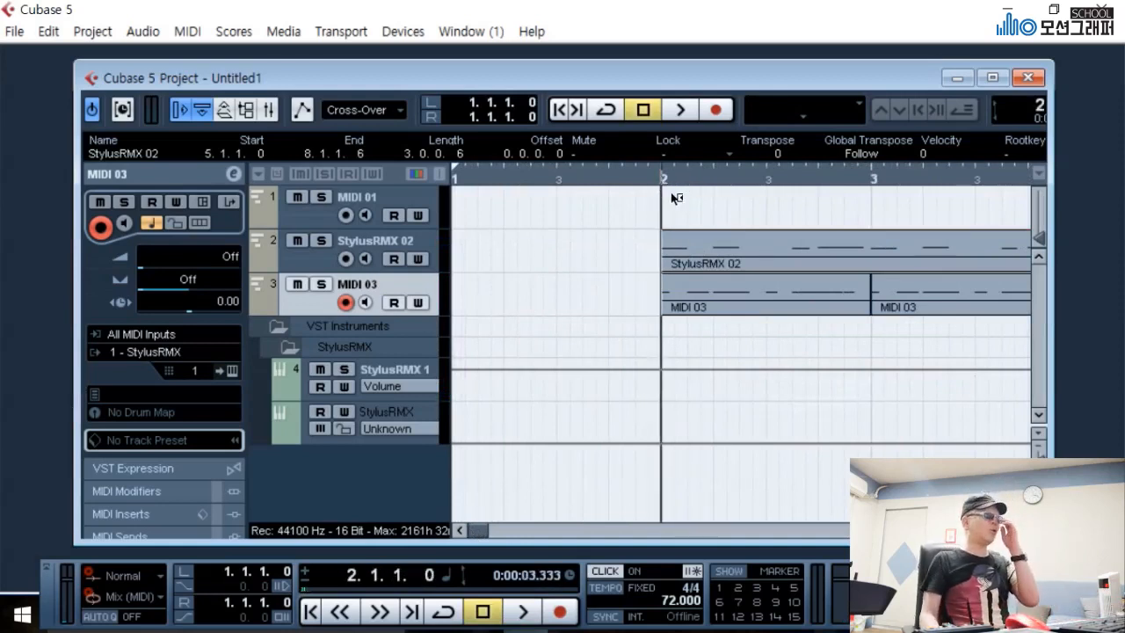